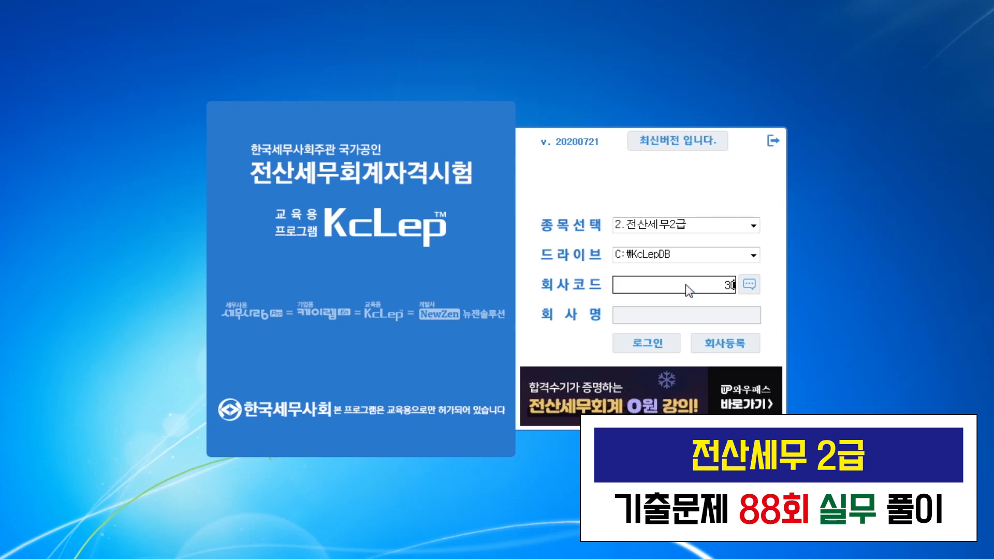
Log in to company 3088 and open the general voucher entry screen (일반전표입력).
{"action": "key", "text": "Return"}
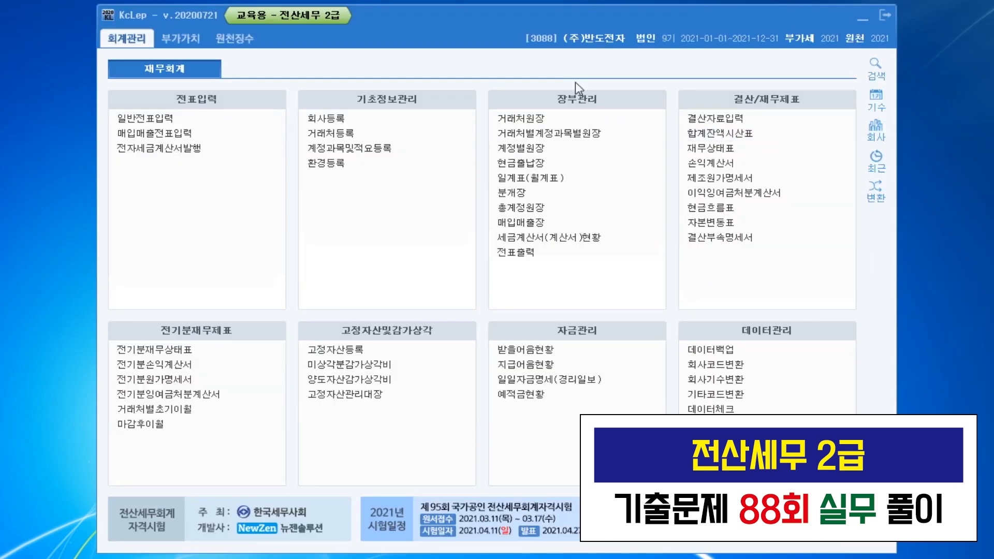
{"action": "type", "text": "ㅇㅂ"}
{"action": "key", "text": "Return"}
{"action": "key", "text": "Return"}
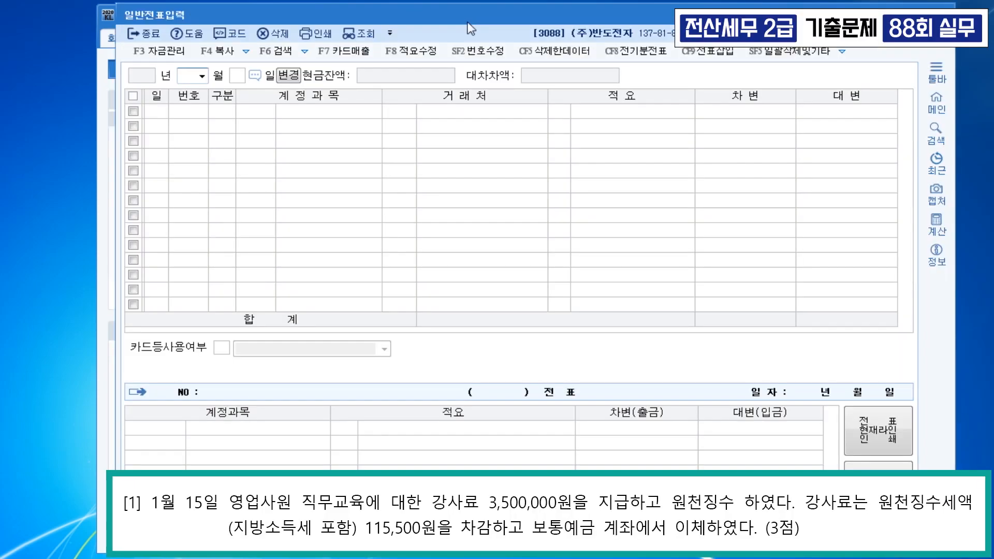
Set the general voucher date to January 15.
{"action": "type", "text": "1"}
{"action": "key", "text": "Return"}
{"action": "type", "text": "15"}
{"action": "key", "text": "Return"}
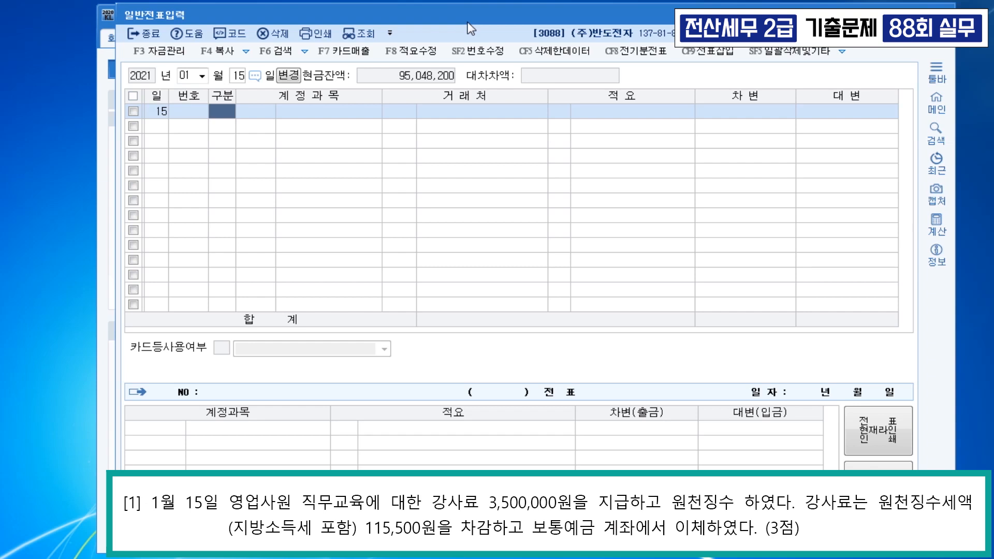
Enter a debit line for 교육훈련비 (0825) with an amount of 3,500,000.
{"action": "key", "text": "3"}
{"action": "key", "text": "Return"}
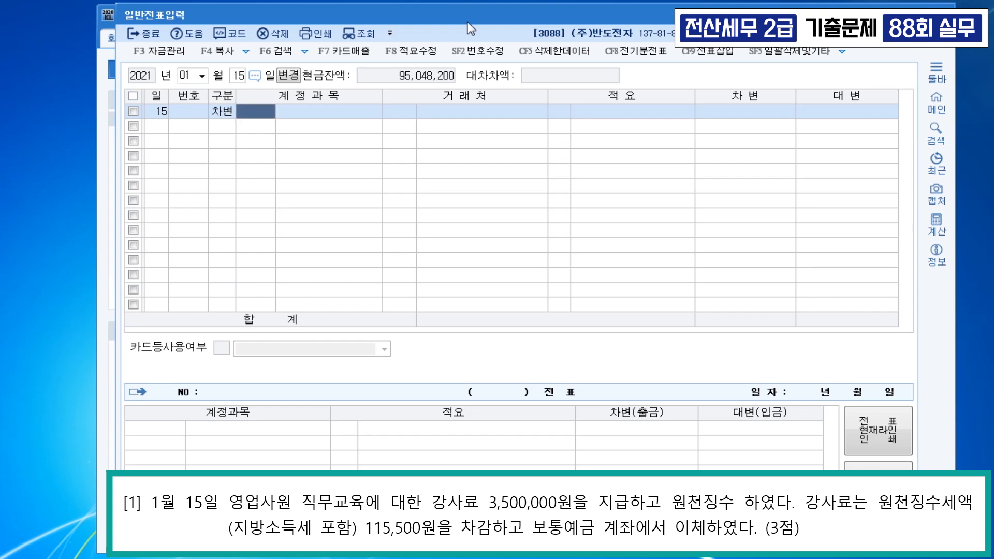
{"action": "type", "text": "교육"}
{"action": "key", "text": "Return"}
{"action": "key", "text": "Down"}
{"action": "key", "text": "Down"}
{"action": "key", "text": "Down"}
{"action": "key", "text": "Down"}
{"action": "key", "text": "Down"}
{"action": "key", "text": "Return"}
{"action": "key", "text": "Return"}
{"action": "key", "text": "Return"}
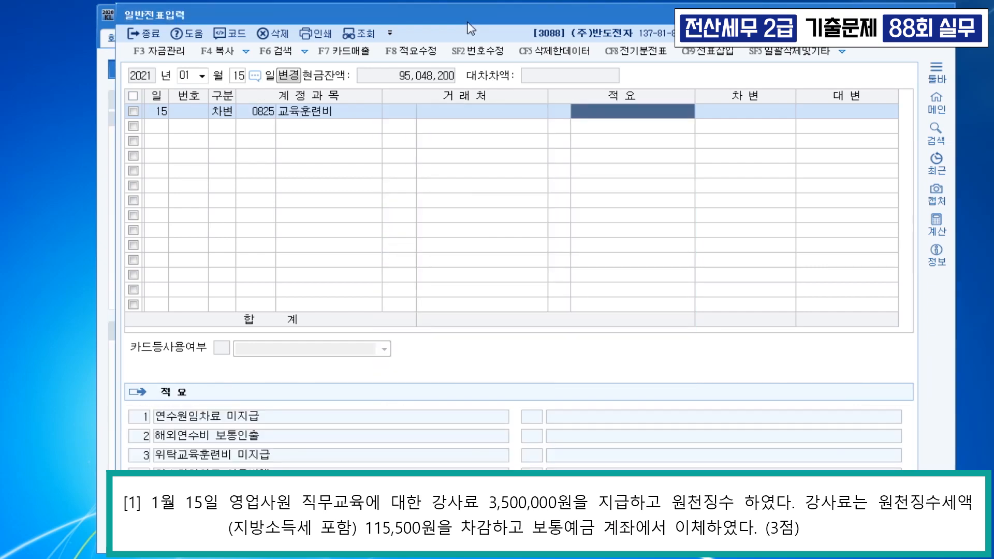
{"action": "type", "text": "3500+"}
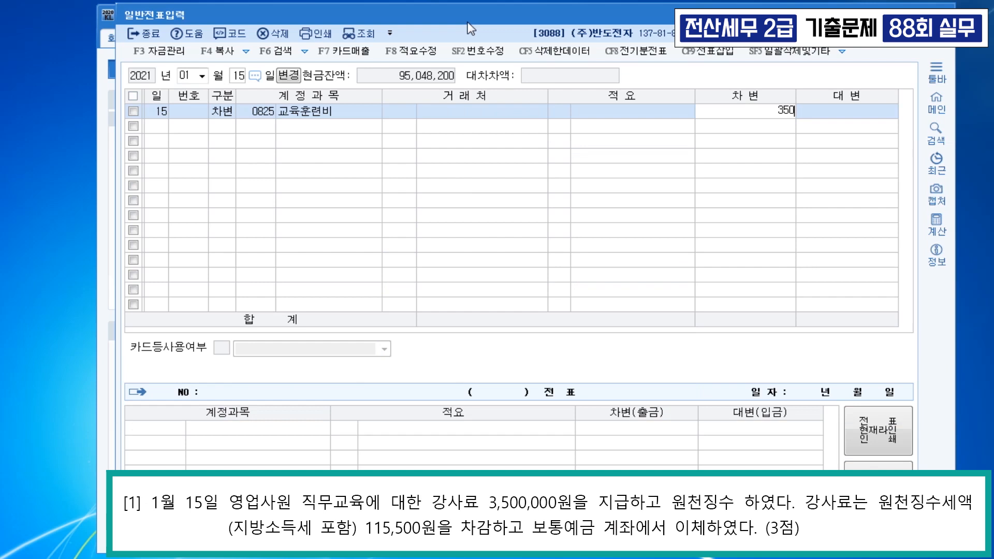
{"action": "key", "text": "Return"}
Add a credit line for 예수금 (0254) and set its amount to 115,500.
{"action": "type", "text": "4"}
{"action": "key", "text": "Return"}
{"action": "type", "text": "254"}
{"action": "key", "text": "Return"}
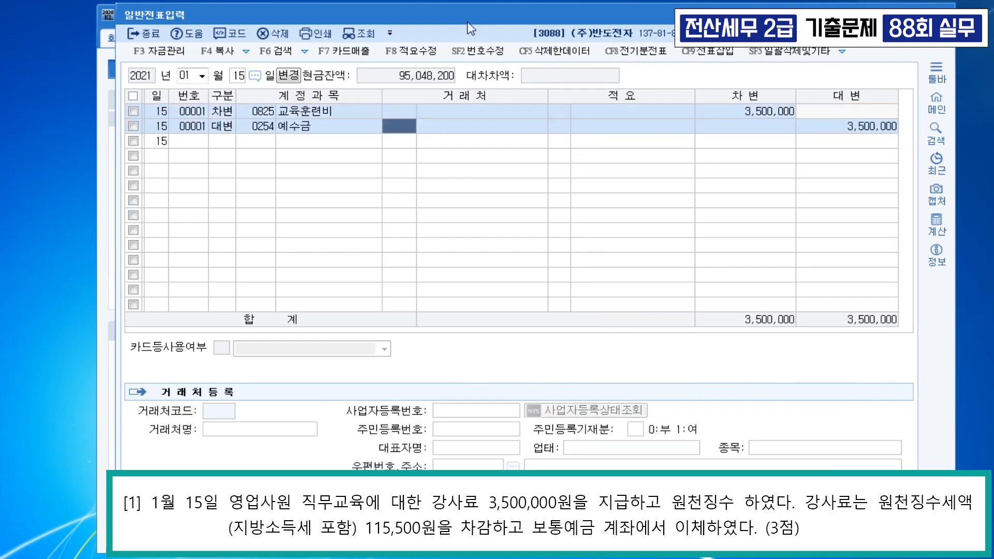
{"action": "key", "text": "Return"}
{"action": "key", "text": "Return"}
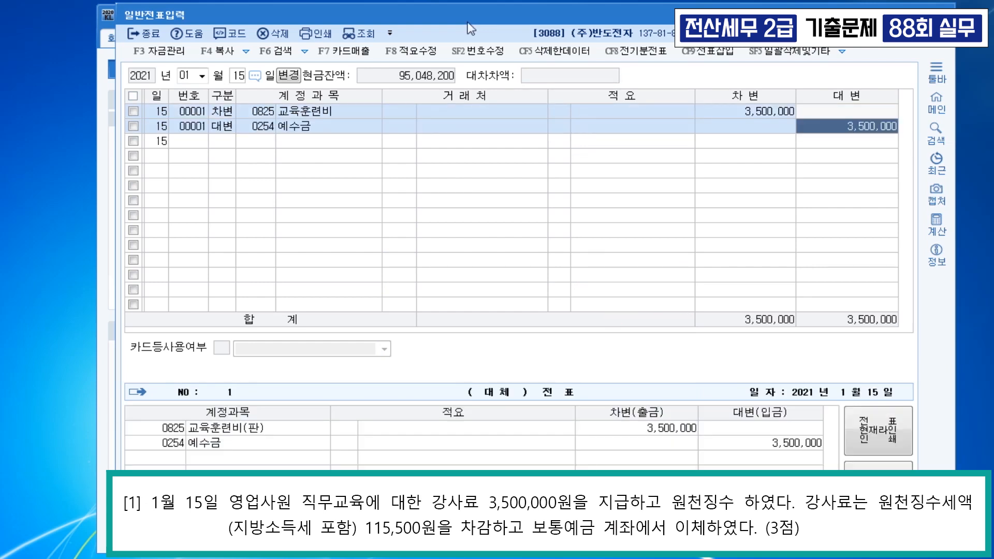
{"action": "type", "text": "115,500"}
{"action": "key", "text": "Return"}
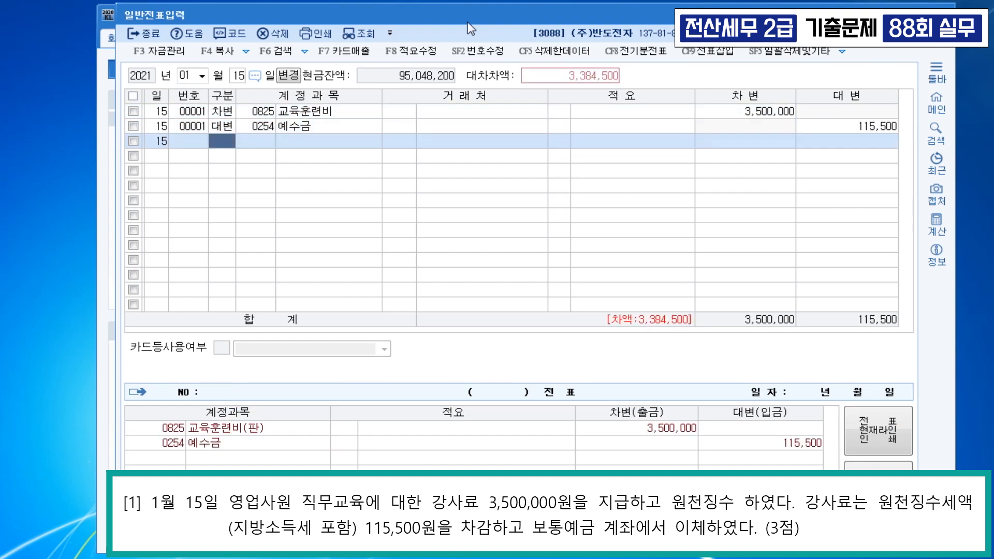
Add a credit line for 보통예금 (0103) with the balancing amount of 3,384,500.
{"action": "type", "text": "4"}
{"action": "key", "text": "Return"}
{"action": "type", "text": "103"}
{"action": "key", "text": "Return"}
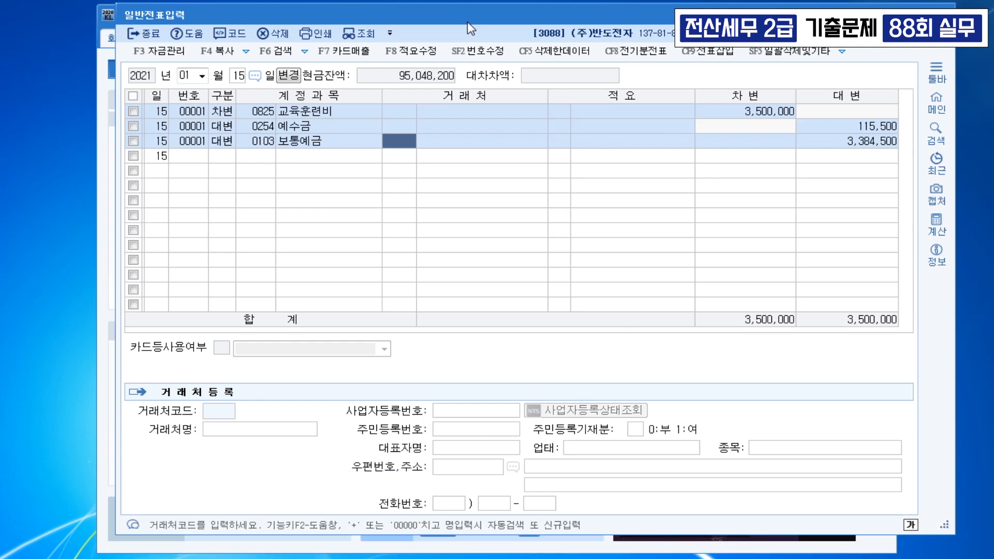
{"action": "key", "text": "Down"}
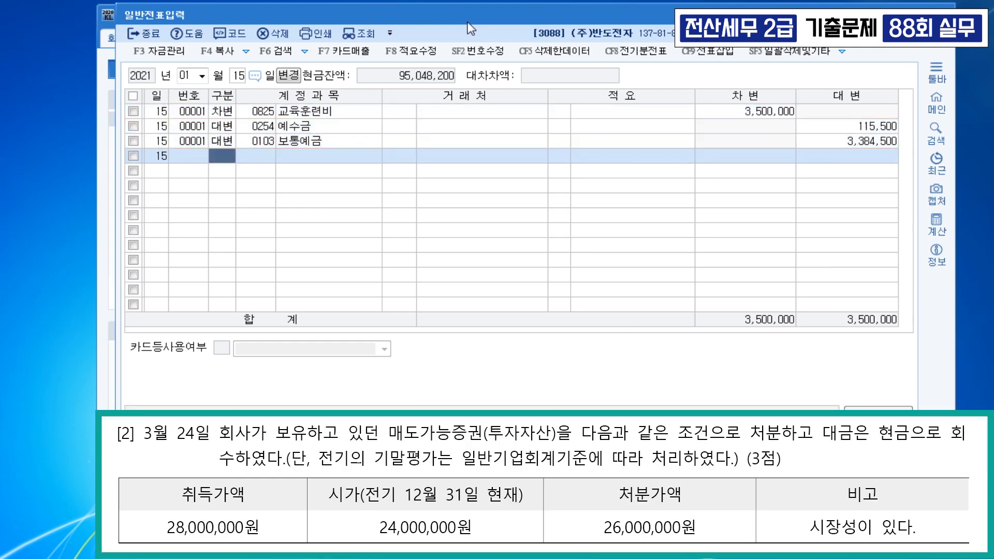
Change the general voucher date to March 24.
{"action": "key", "text": "Escape"}
{"action": "key", "text": "Escape"}
{"action": "type", "text": "0324"}
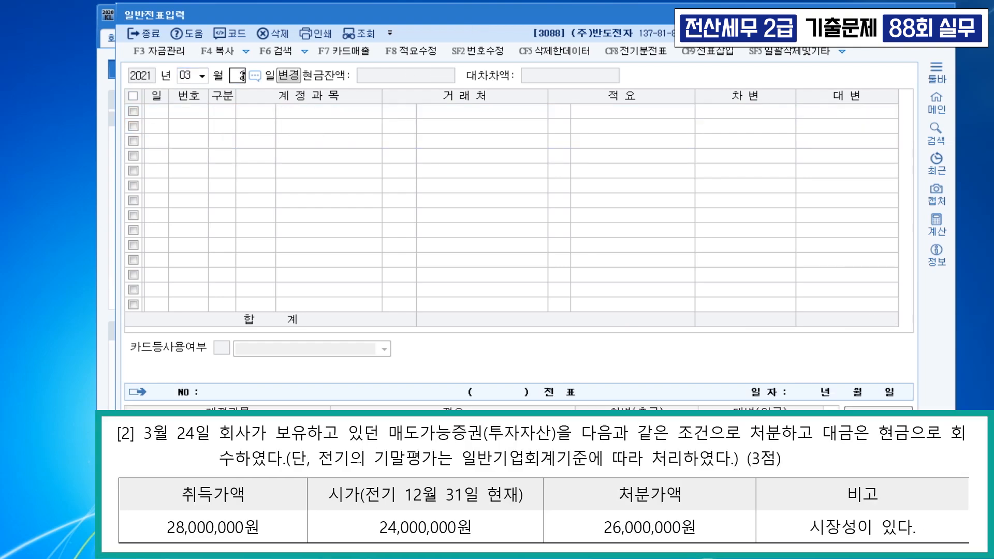
{"action": "key", "text": "Return"}
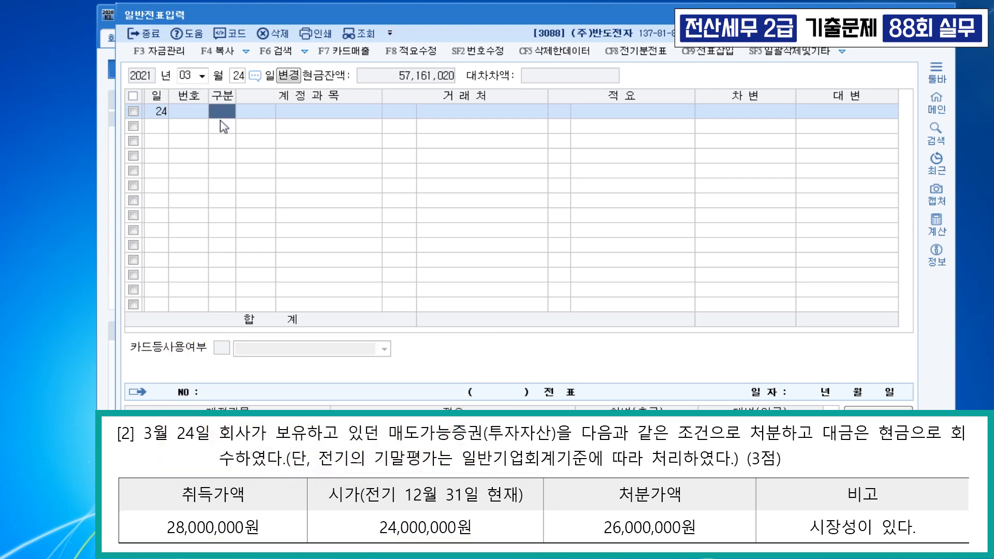
Enter a credit line for the investment-asset account 매도가능증권 (0178) with an amount of 24,000,000.
{"action": "key", "text": "4"}
{"action": "key", "text": "Return"}
{"action": "type", "text": "매도"}
{"action": "key", "text": "Return"}
{"action": "key", "text": "Down"}
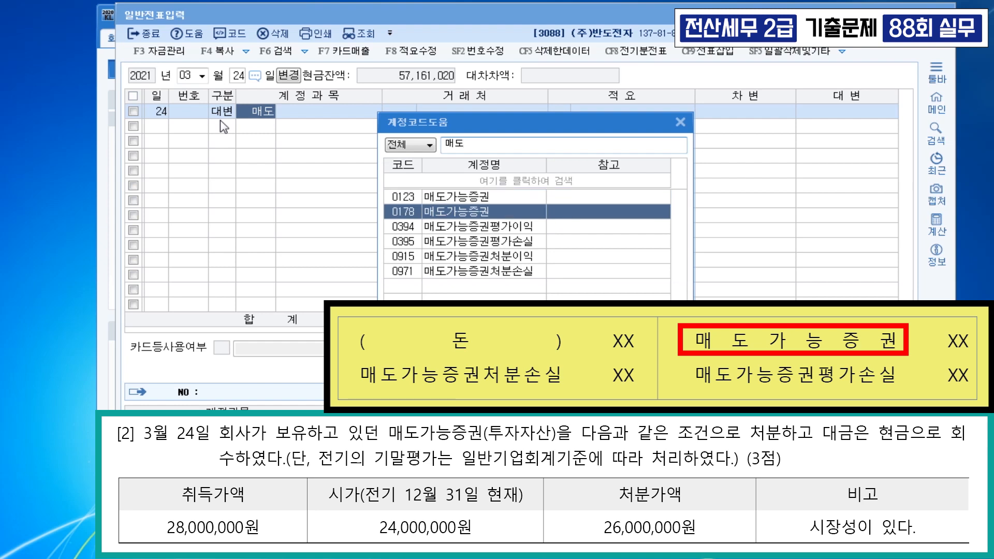
{"action": "key", "text": "Return"}
{"action": "key", "text": "Return"}
{"action": "key", "text": "Return"}
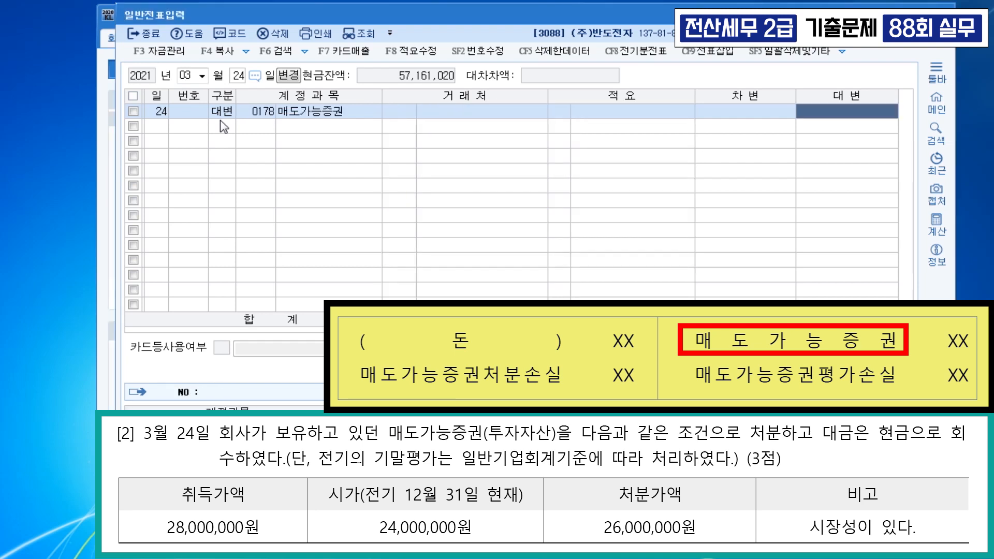
{"action": "type", "text": "24++"}
{"action": "key", "text": "Return"}
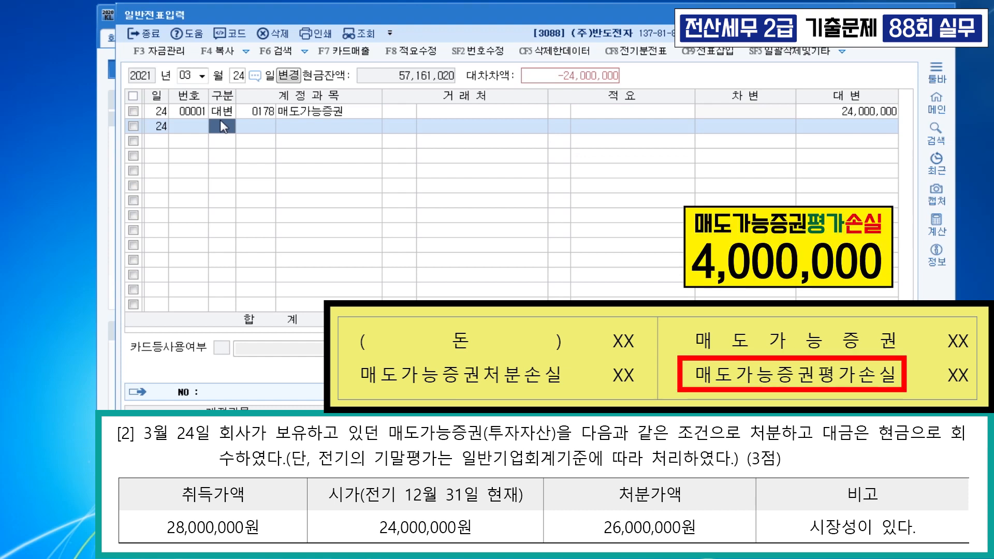
Add a credit line for 매도가능증권평가손실 (0395) with an amount of 4,000,000.
{"action": "type", "text": "4"}
{"action": "key", "text": "Return"}
{"action": "type", "text": "매도"}
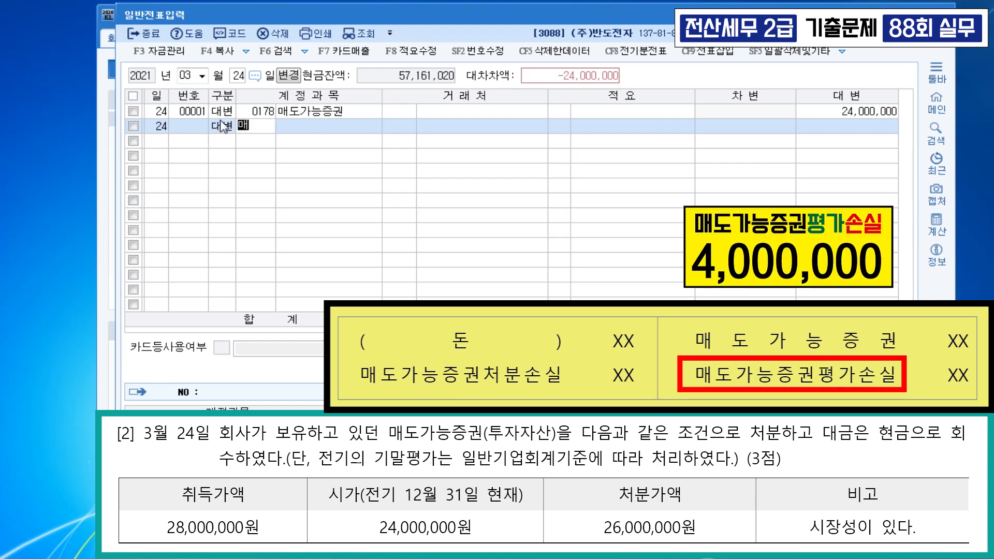
{"action": "key", "text": "Return"}
{"action": "key", "text": "Down"}
{"action": "key", "text": "Down"}
{"action": "key", "text": "Down"}
{"action": "key", "text": "Return"}
{"action": "key", "text": "Return"}
{"action": "key", "text": "Return"}
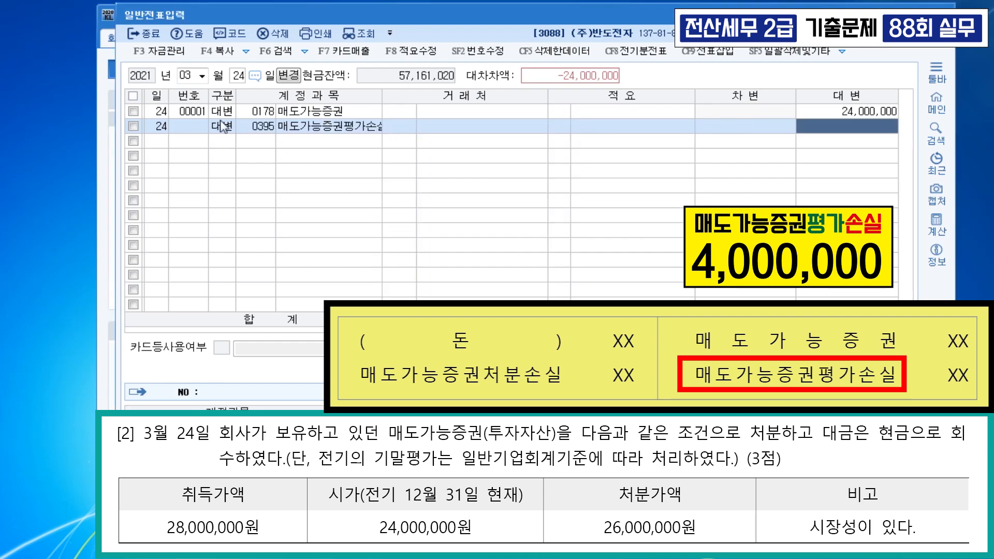
{"action": "type", "text": "4000000"}
{"action": "key", "text": "Return"}
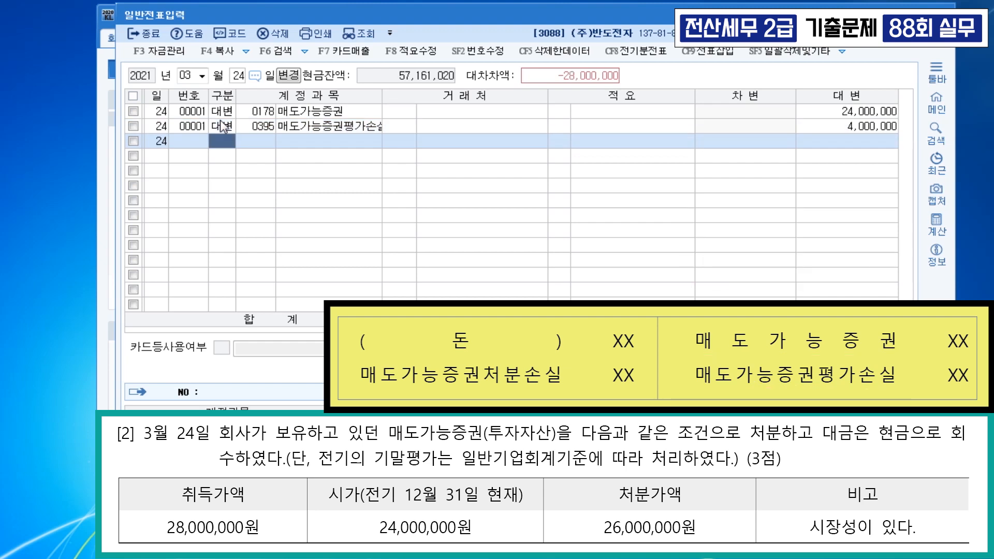
Add a debit line for 현금 (0101) with an amount of 26,000,000.
{"action": "type", "text": "3"}
{"action": "key", "text": "Return"}
{"action": "type", "text": "101"}
{"action": "key", "text": "Return"}
{"action": "key", "text": "Return"}
{"action": "key", "text": "Return"}
{"action": "type", "text": "26000000"}
{"action": "key", "text": "Return"}
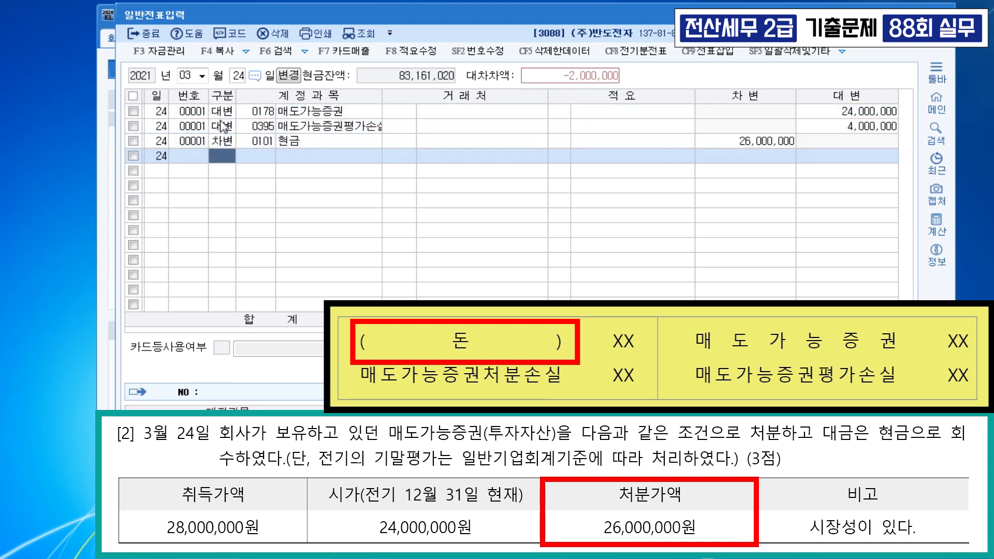
Add a debit line for 매도가능증권처분손실 (0971) with the balancing amount of 2,000,000.
{"action": "type", "text": "3"}
{"action": "key", "text": "Return"}
{"action": "type", "text": "매도"}
{"action": "key", "text": "Return"}
{"action": "key", "text": "Down"}
{"action": "key", "text": "Down"}
{"action": "key", "text": "Down"}
{"action": "key", "text": "Down"}
{"action": "key", "text": "Down"}
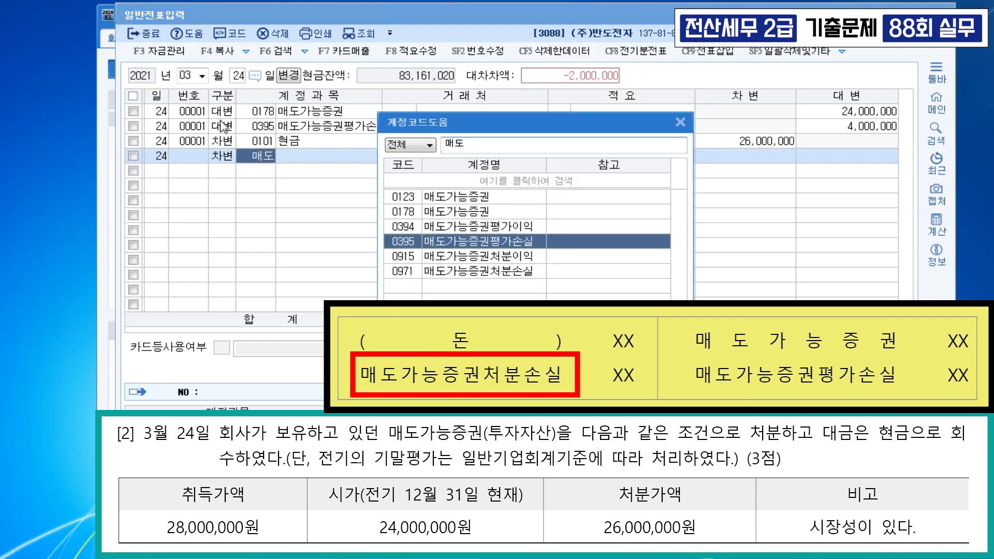
{"action": "key", "text": "Return"}
{"action": "key", "text": "Return"}
{"action": "key", "text": "Return"}
{"action": "key", "text": "Return"}
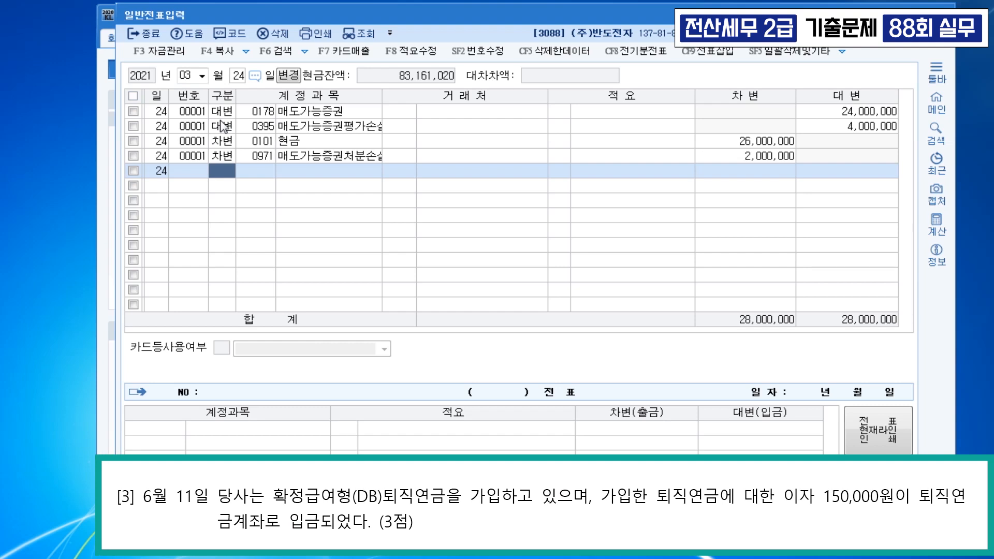
Change the general voucher date to June 11.
{"action": "type", "text": "06"}
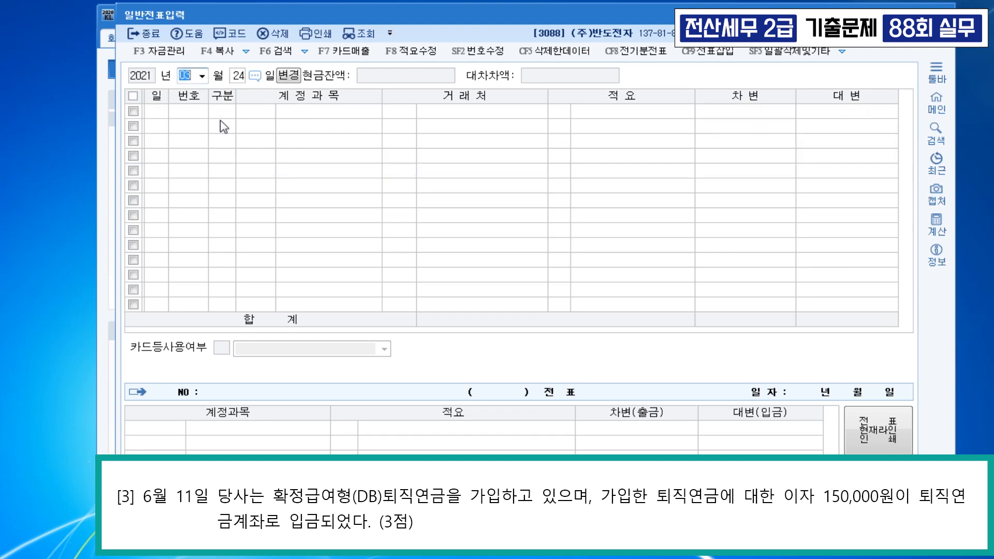
{"action": "key", "text": "Return"}
{"action": "type", "text": "11"}
{"action": "key", "text": "Return"}
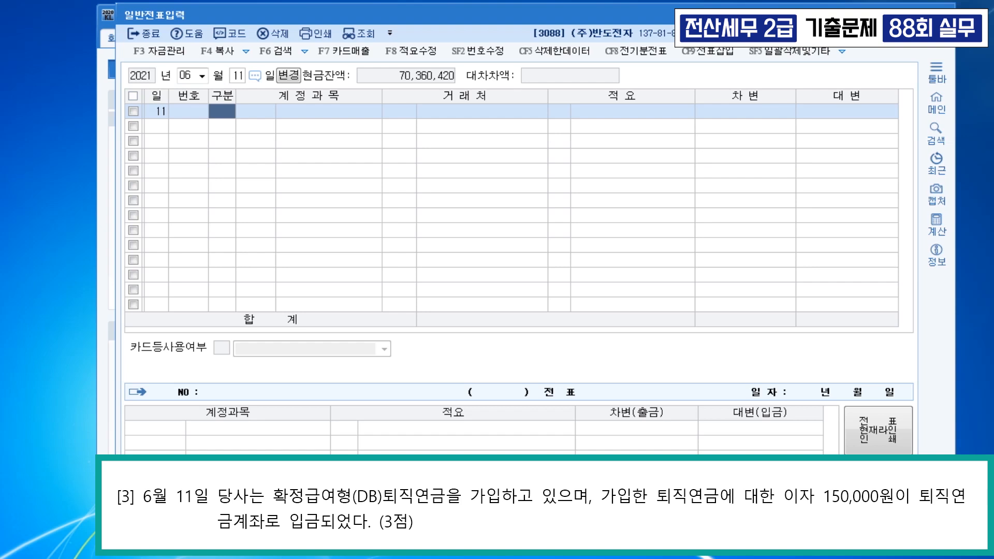
Enter a debit line for 퇴직연금운용자산 (0186) with an amount of 150,000.
{"action": "type", "text": "3"}
{"action": "key", "text": "Return"}
{"action": "type", "text": "퇴직연"}
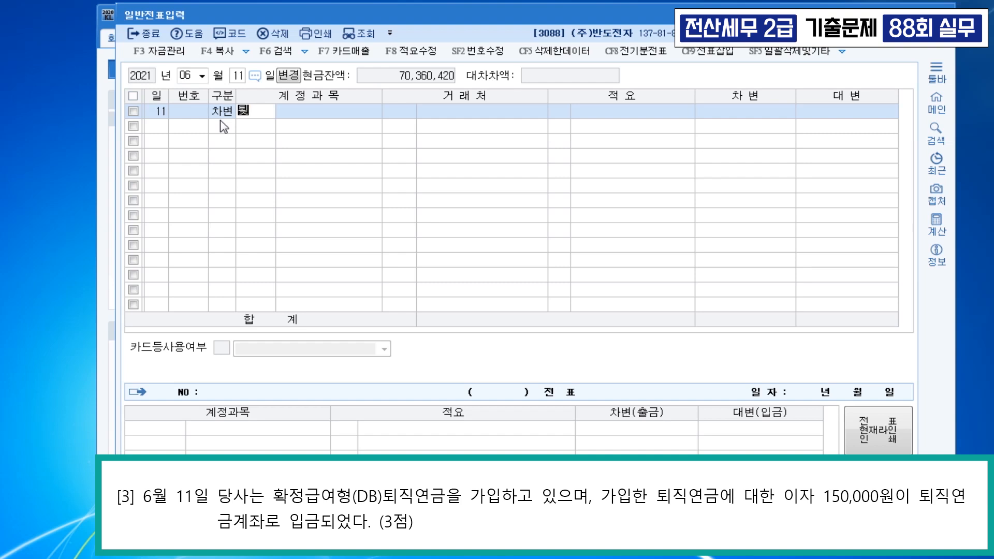
{"action": "key", "text": "Return"}
{"action": "key", "text": "Down"}
{"action": "key", "text": "Up"}
{"action": "key", "text": "Return"}
{"action": "key", "text": "Return"}
{"action": "key", "text": "Return"}
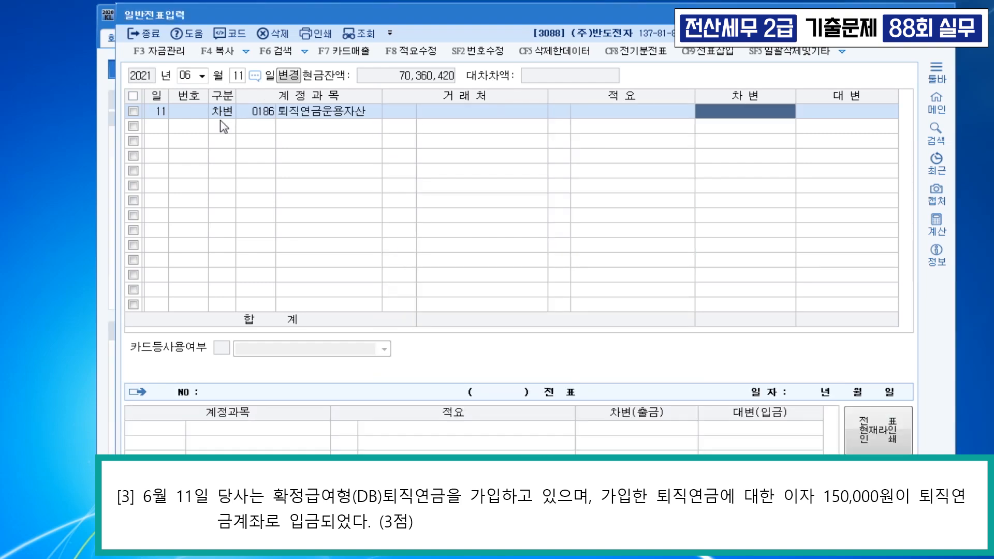
{"action": "type", "text": "150"}
{"action": "key", "text": "plus"}
{"action": "key", "text": "Return"}
Add a credit line for 이자수익 (0901) with the balancing amount of 150,000.
{"action": "type", "text": "4"}
{"action": "key", "text": "Return"}
{"action": "type", "text": "901"}
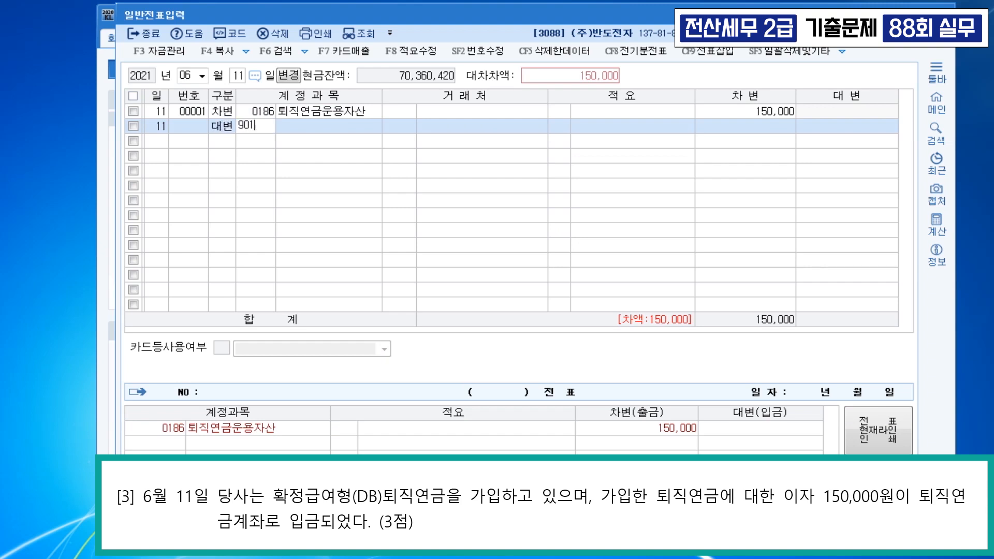
{"action": "key", "text": "Return"}
{"action": "key", "text": "Return"}
{"action": "key", "text": "Return"}
{"action": "key", "text": "Return"}
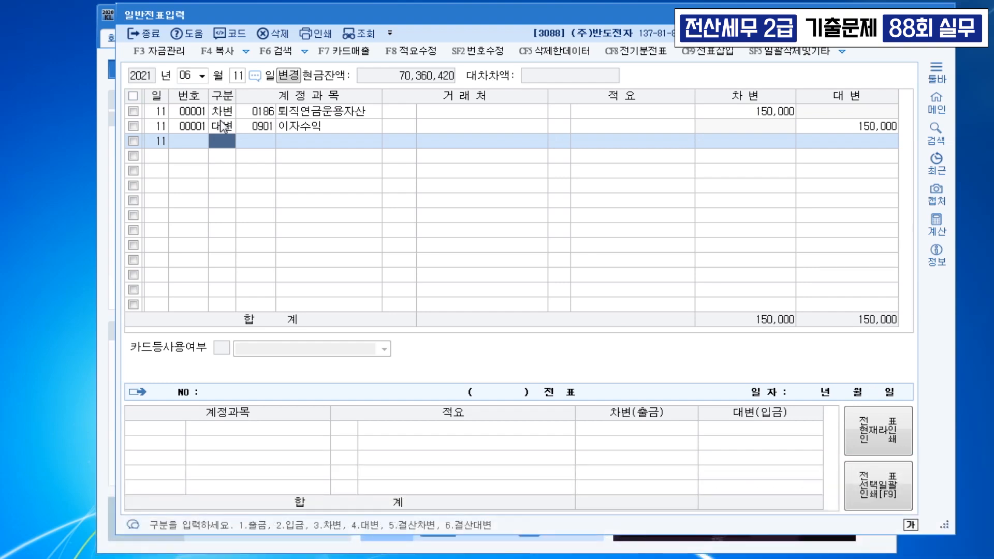
Change the general voucher date to July 9.
{"action": "key", "text": "shift+Tab"}
{"action": "type", "text": "07"}
{"action": "key", "text": "Return"}
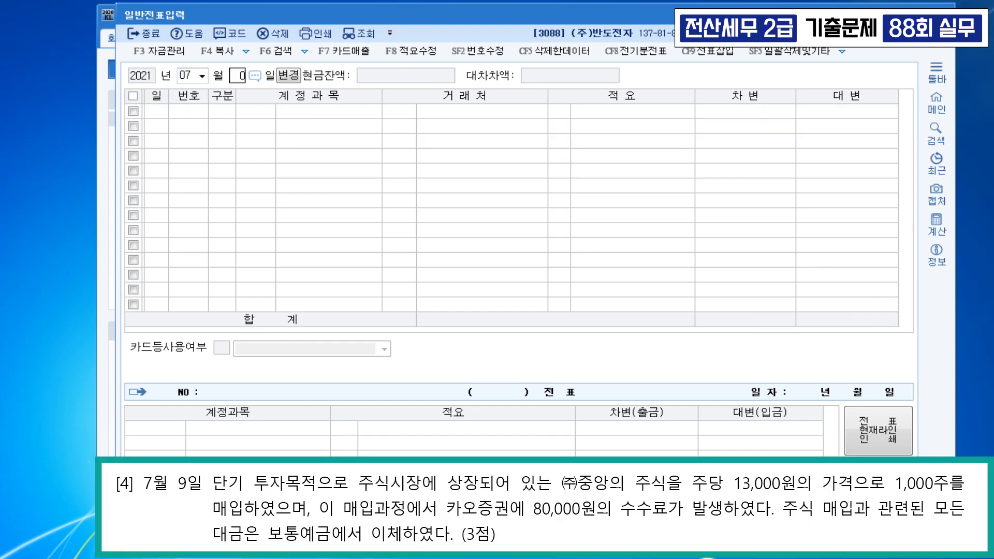
{"action": "type", "text": "9"}
{"action": "key", "text": "Return"}
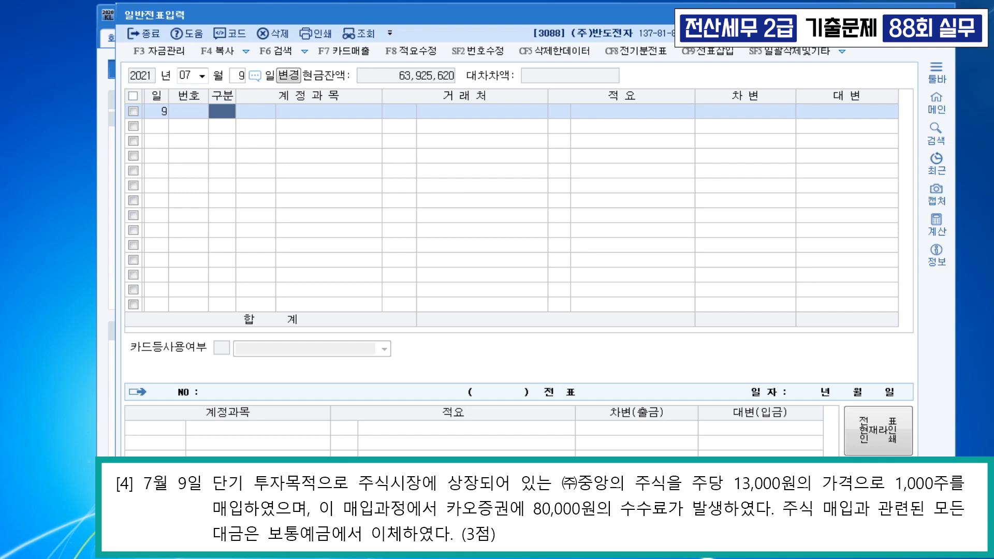
Enter a debit line for 단기매매증권 (0107) with an amount of 13,000,000.
{"action": "type", "text": "3107"}
{"action": "key", "text": "Return"}
{"action": "key", "text": "Return"}
{"action": "key", "text": "Return"}
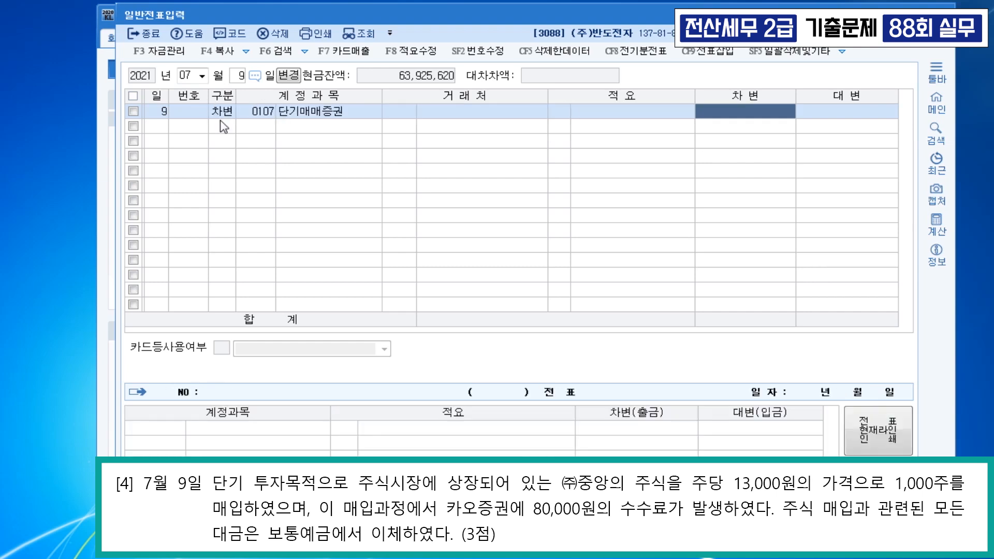
{"action": "type", "text": "13000000"}
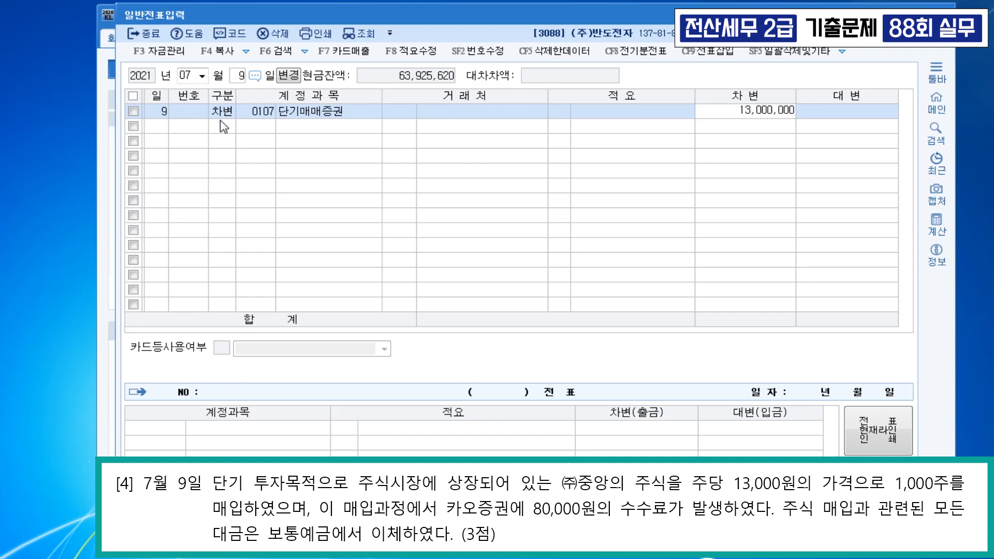
{"action": "key", "text": "Return"}
Add a debit line for the non-operating 수수료비용 account (0984) with an amount of 80,000.
{"action": "type", "text": "3"}
{"action": "type", "text": "수수"}
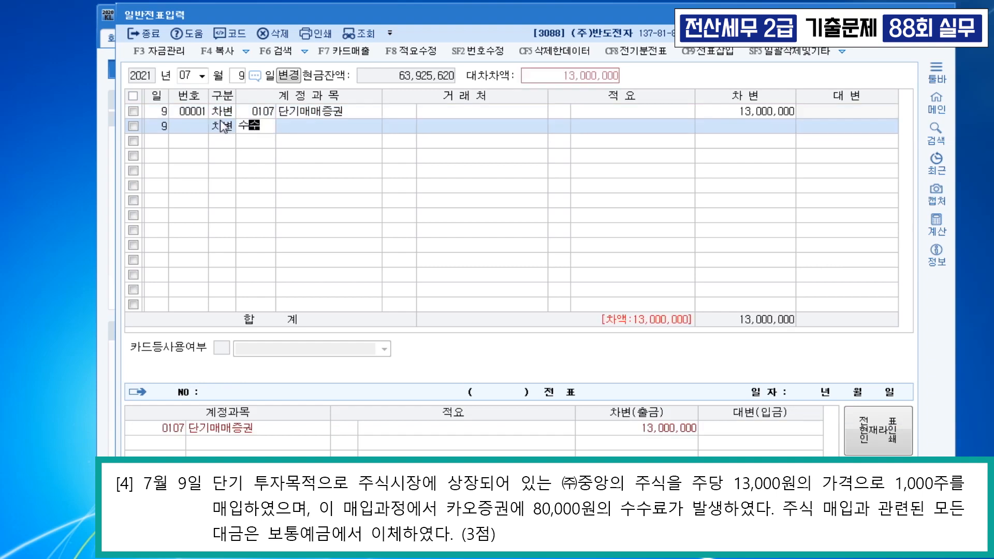
{"action": "key", "text": "Return"}
{"action": "key", "text": "Down"}
{"action": "key", "text": "Down"}
{"action": "key", "text": "Down"}
{"action": "key", "text": "Down"}
{"action": "key", "text": "Down"}
{"action": "key", "text": "Down"}
{"action": "key", "text": "Down"}
{"action": "key", "text": "Down"}
{"action": "key", "text": "Down"}
{"action": "key", "text": "Down"}
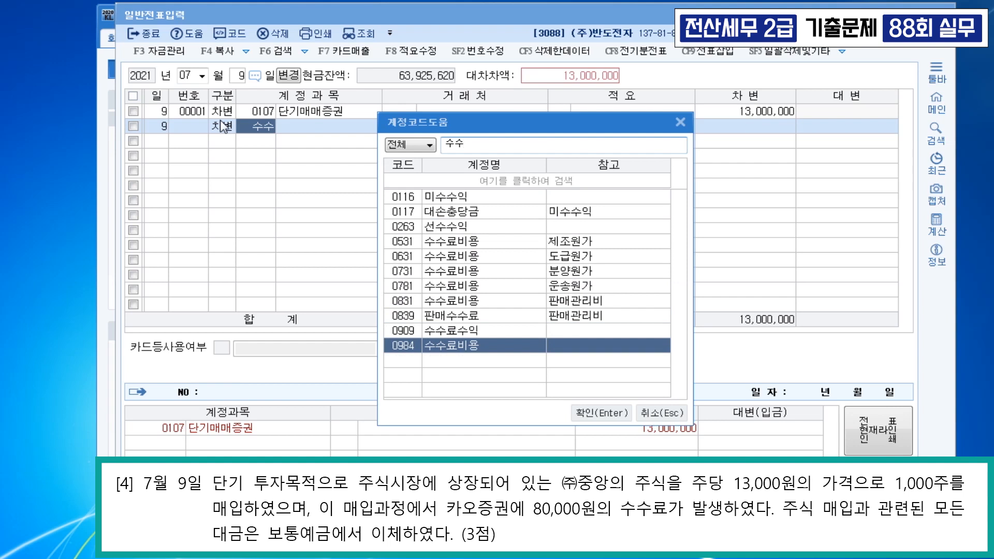
{"action": "key", "text": "BackSpace"}
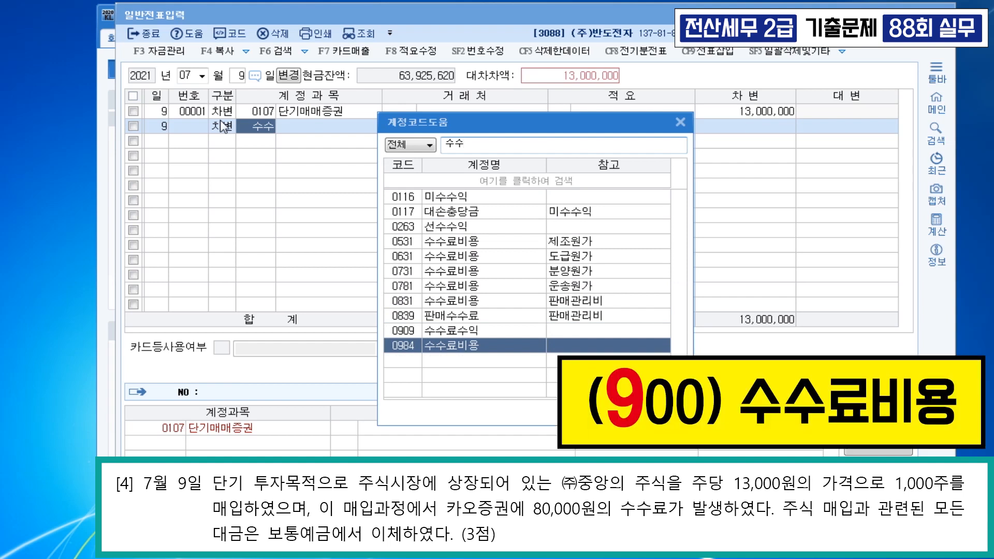
{"action": "key", "text": "Return"}
{"action": "key", "text": "Return"}
{"action": "key", "text": "Return"}
{"action": "type", "text": "80000"}
{"action": "key", "text": "Return"}
Add a credit line for 보통예금 (0103) with the balancing amount of 13,080,000.
{"action": "type", "text": "4"}
{"action": "key", "text": "Return"}
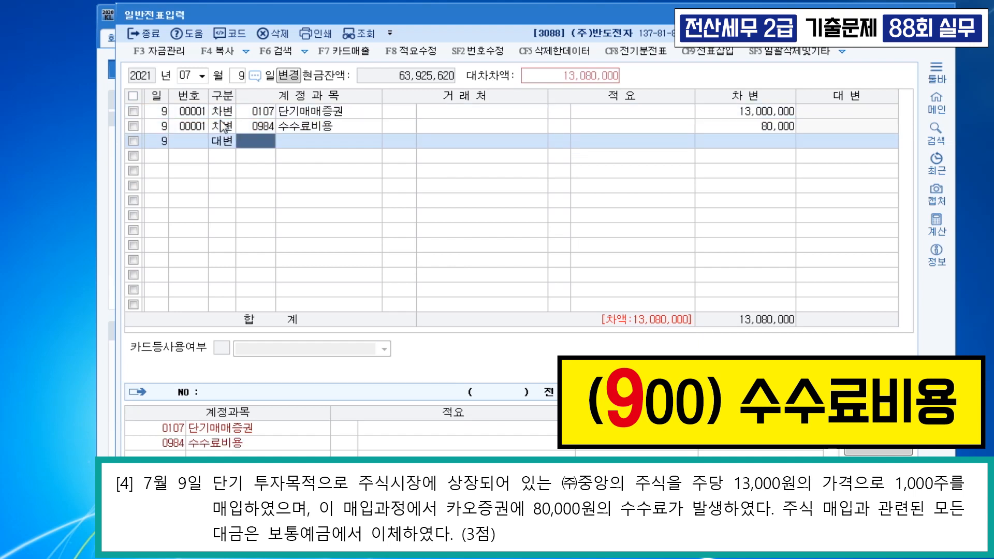
{"action": "type", "text": "103"}
{"action": "key", "text": "Return"}
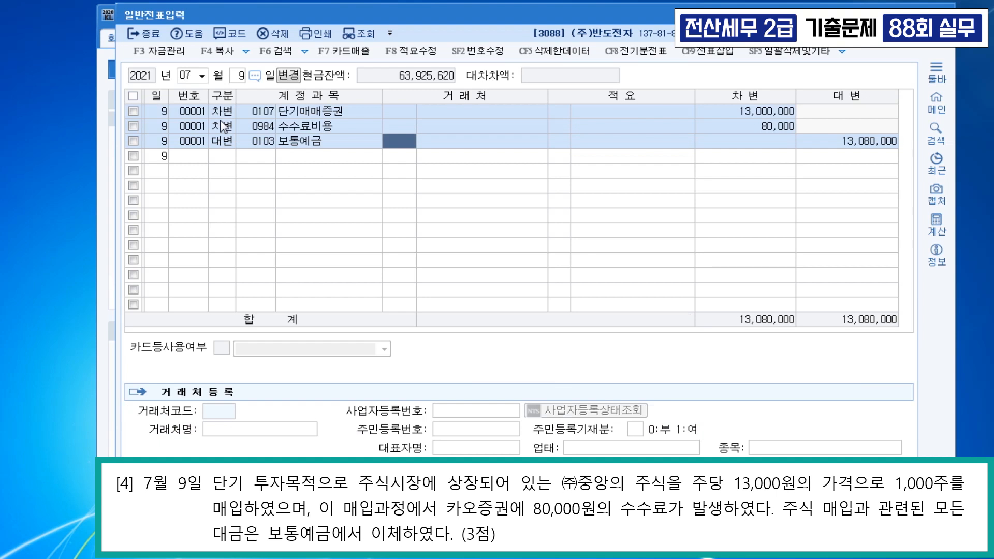
{"action": "key", "text": "Down"}
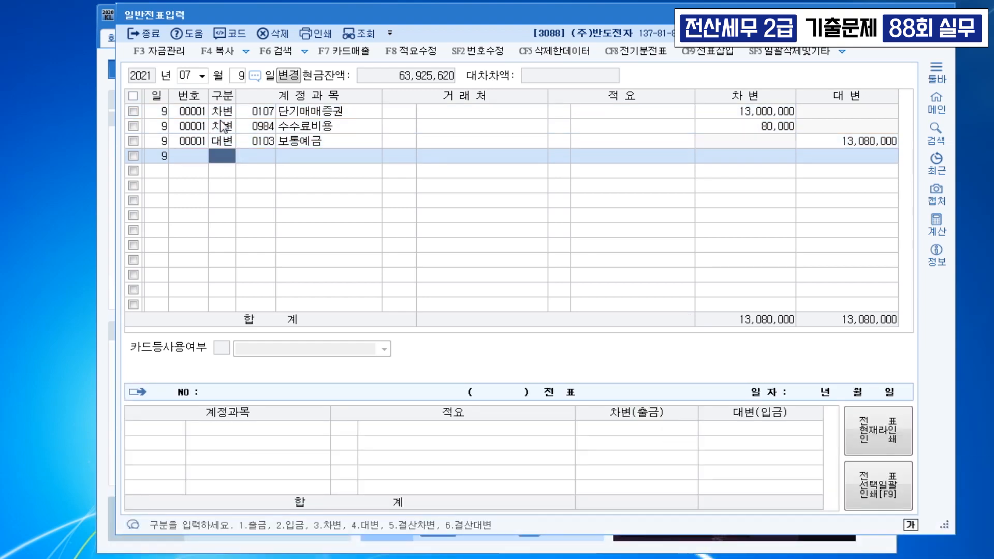
Change the general voucher date to December 15.
{"action": "key", "text": "Escape"}
{"action": "key", "text": "Escape"}
{"action": "type", "text": "1215"}
{"action": "key", "text": "Return"}
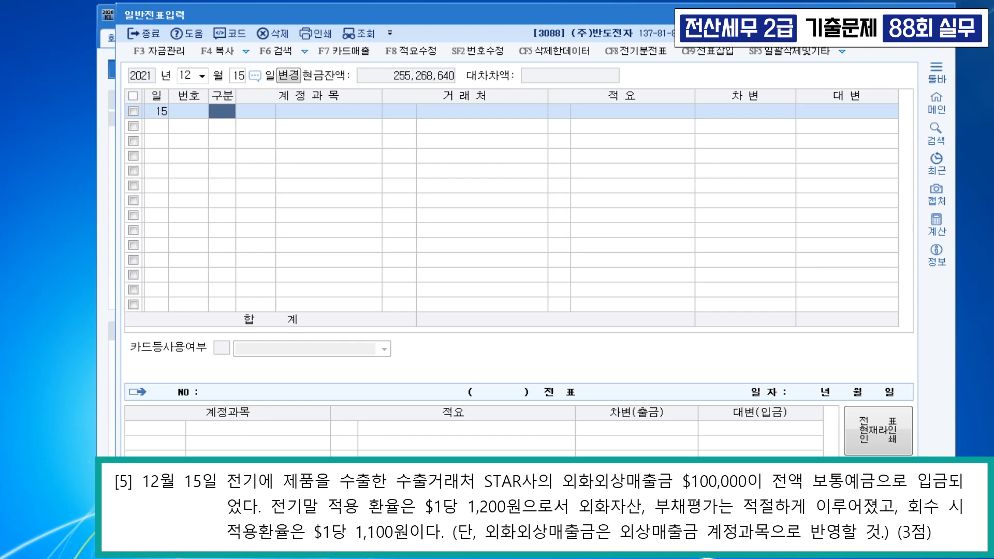
Enter a credit line for 외상매출금 (0108) with STAR as the trading partner and an amount of 120,000,000.
{"action": "type", "text": "4"}
{"action": "key", "text": "Return"}
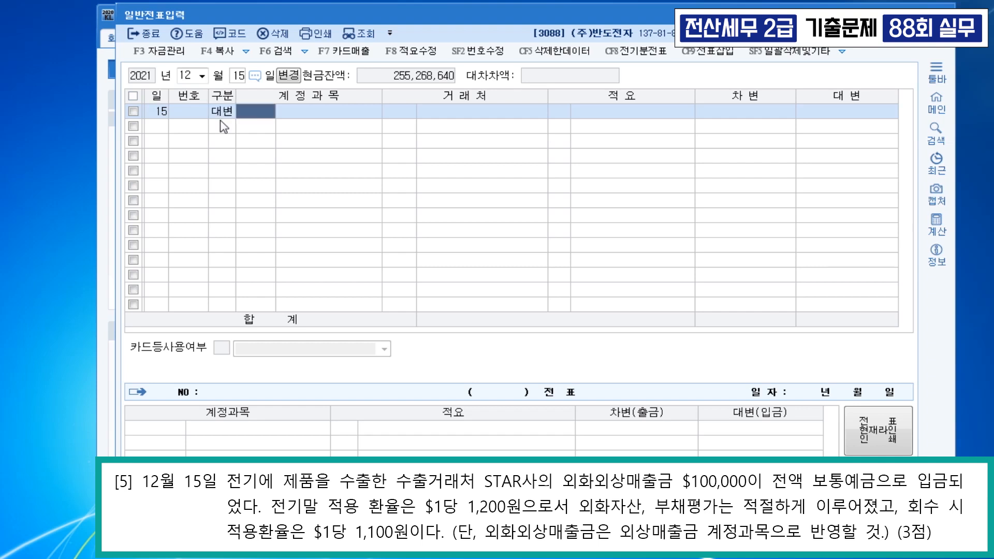
{"action": "type", "text": "108"}
{"action": "key", "text": "Return"}
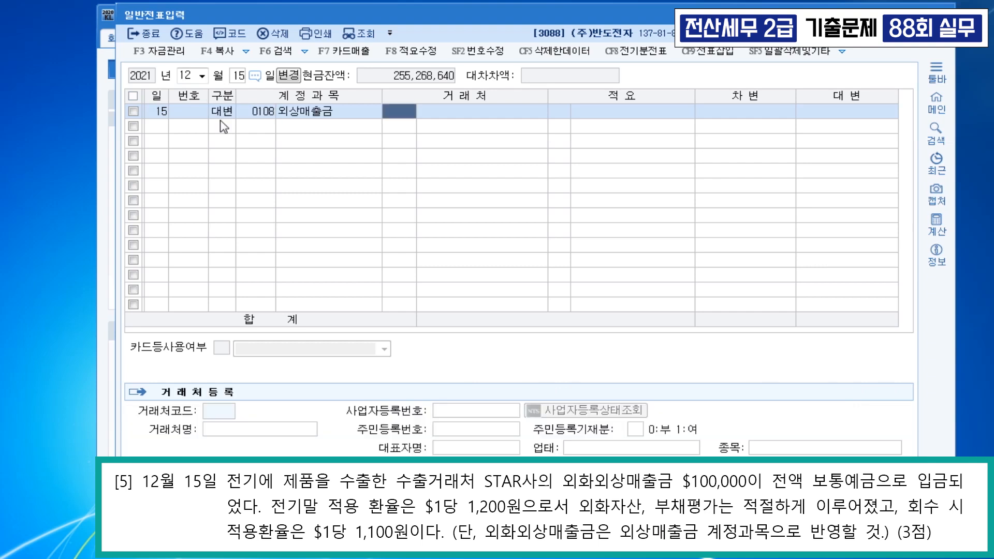
{"action": "type", "text": "s"}
{"action": "key", "text": "Return"}
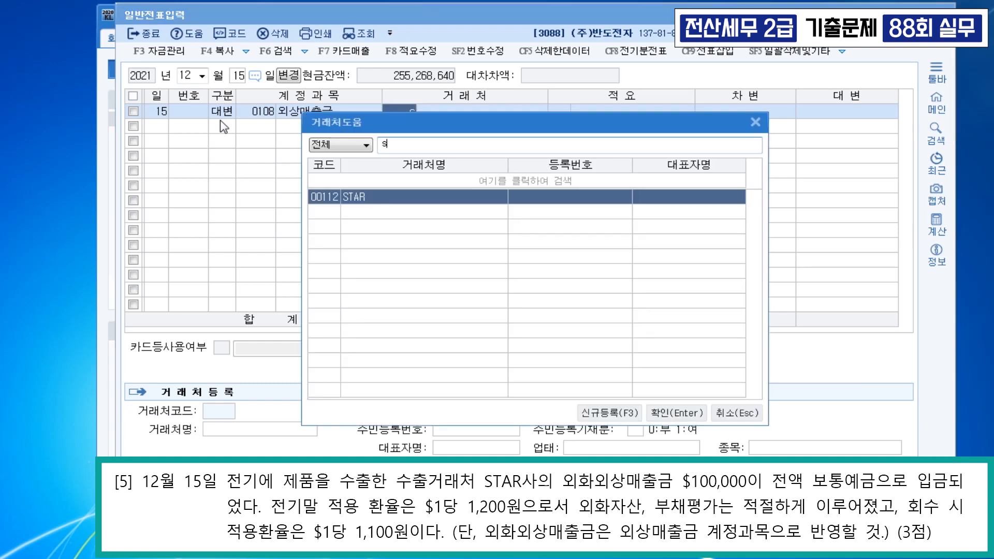
{"action": "key", "text": "Return"}
{"action": "key", "text": "Return"}
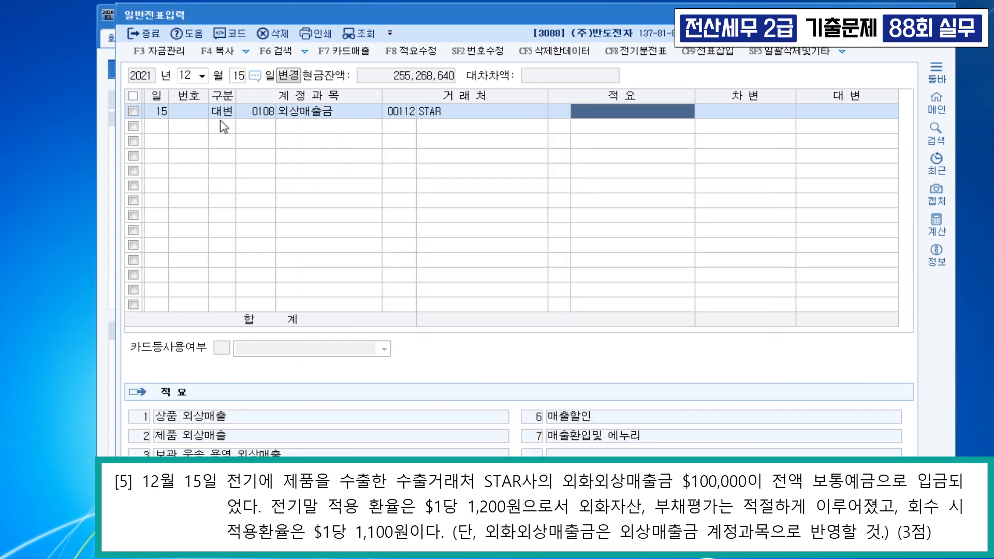
{"action": "key", "text": "Return"}
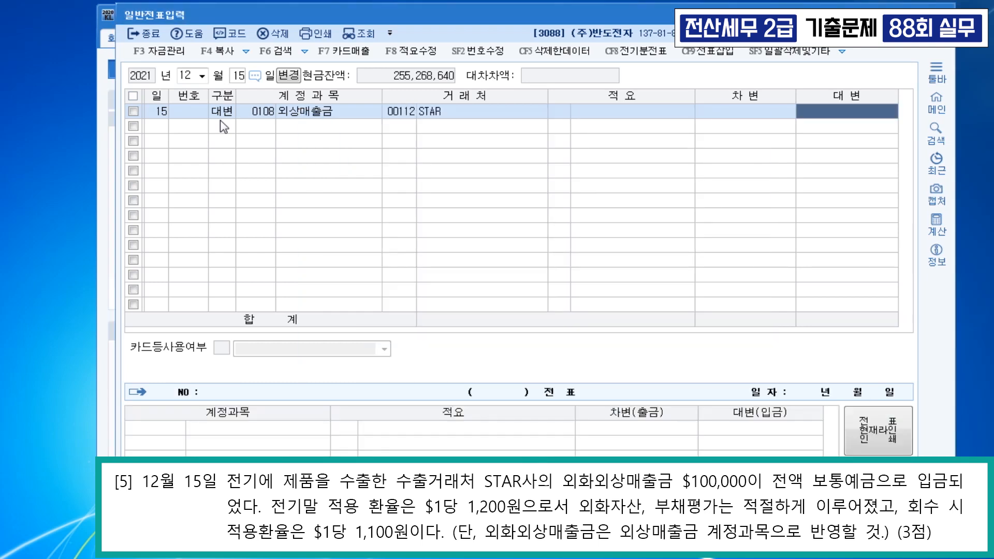
{"action": "type", "text": "120000000"}
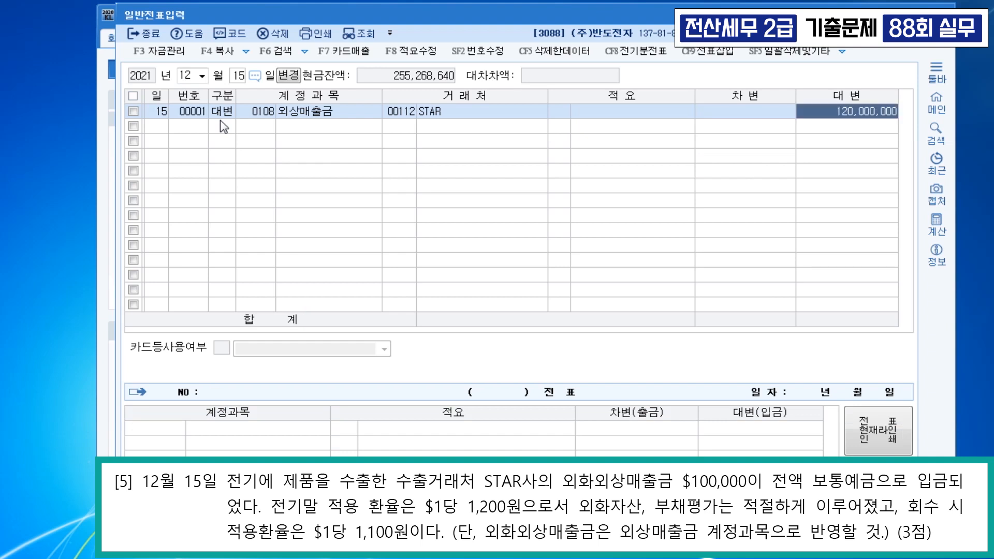
{"action": "key", "text": "Return"}
Add a debit line for 보통예금 (0103) and set its amount to 110,000,000.
{"action": "type", "text": "3"}
{"action": "key", "text": "Return"}
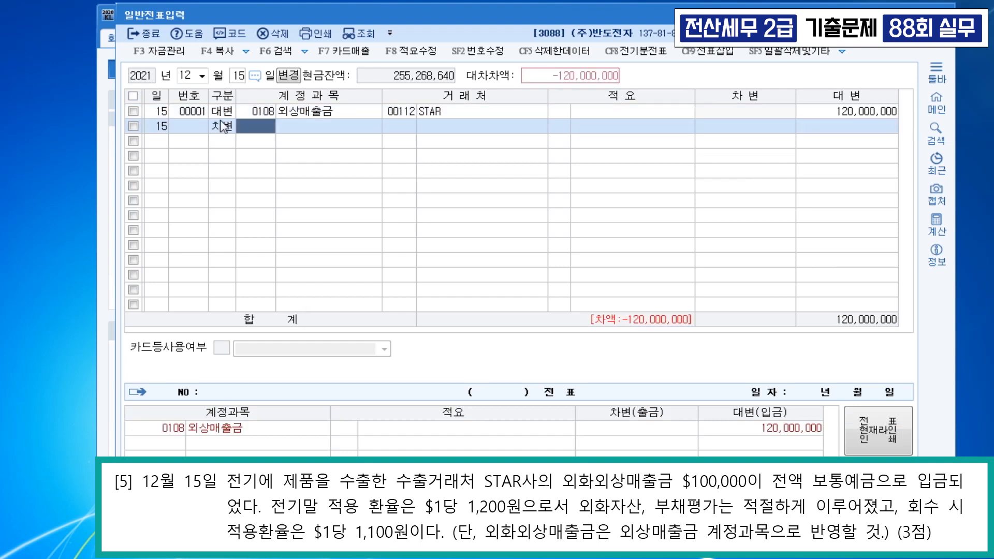
{"action": "type", "text": "103"}
{"action": "key", "text": "Return"}
{"action": "key", "text": "Return"}
{"action": "key", "text": "Return"}
{"action": "key", "text": "Return"}
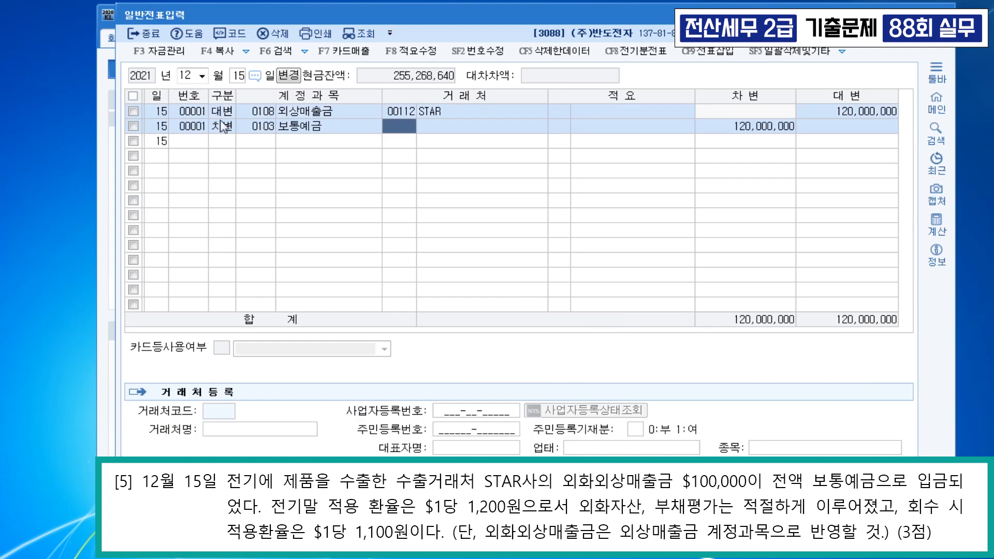
{"action": "type", "text": "110000000"}
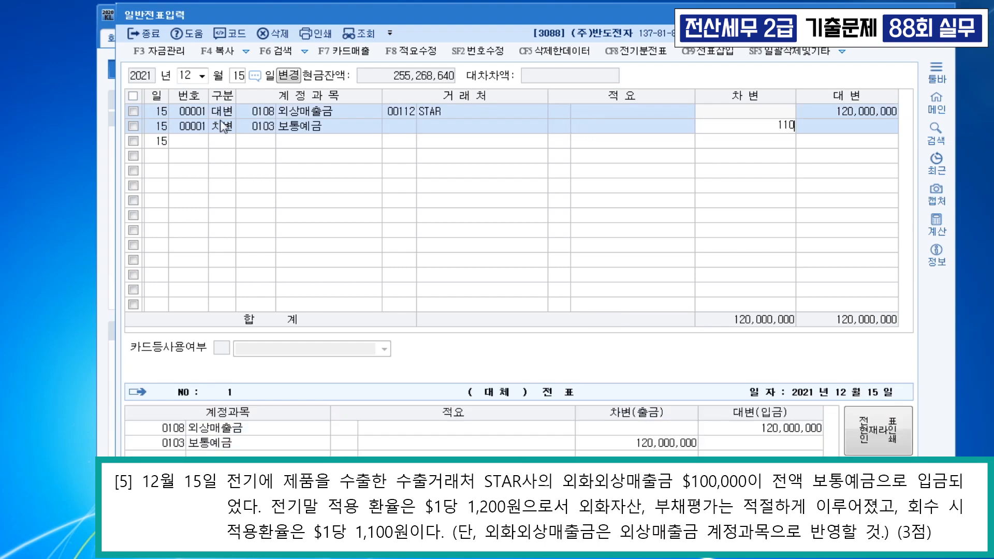
{"action": "key", "text": "Return"}
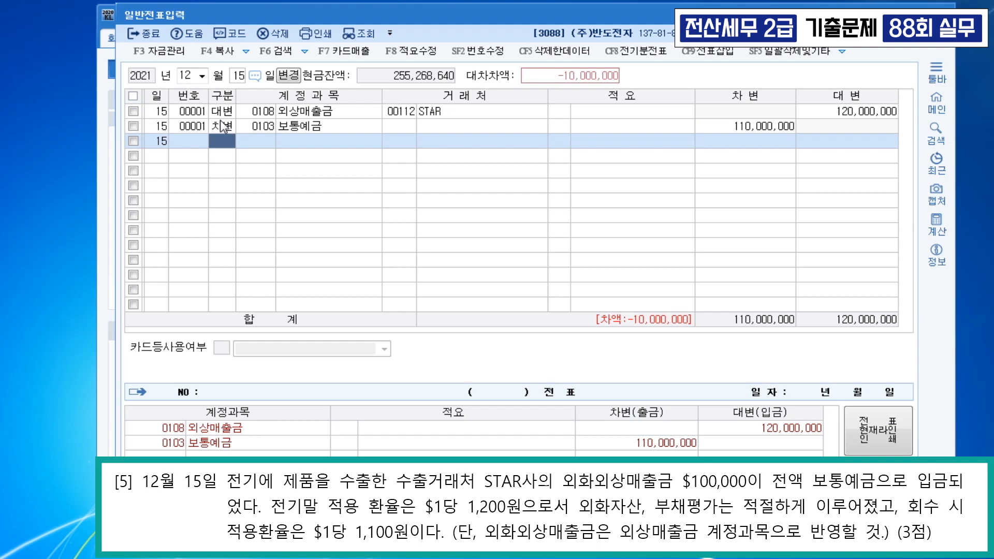
Add a debit line for the foreign exchange loss account, found by searching 외환, with the balancing amount of 10,000,000.
{"action": "type", "text": "3"}
{"action": "key", "text": "Return"}
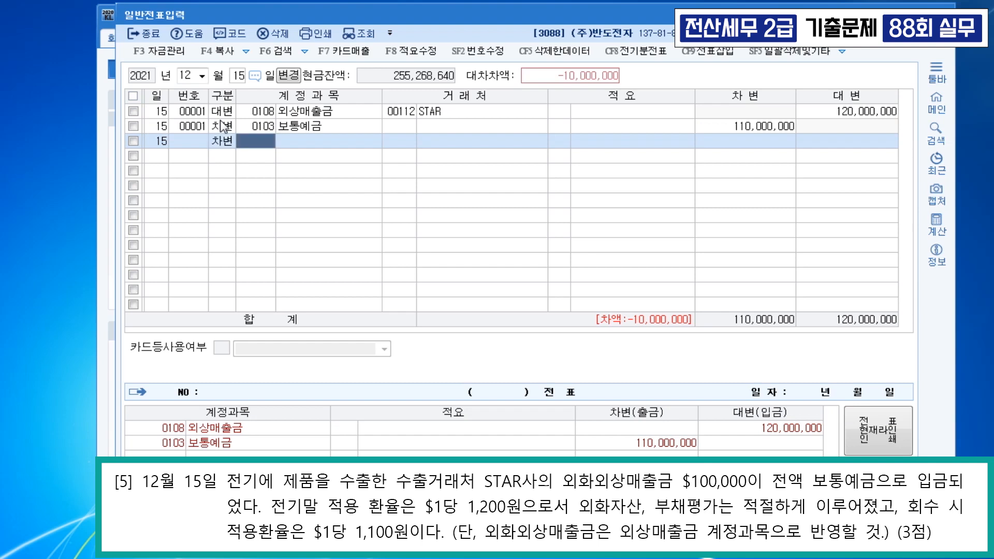
{"action": "type", "text": "외호"}
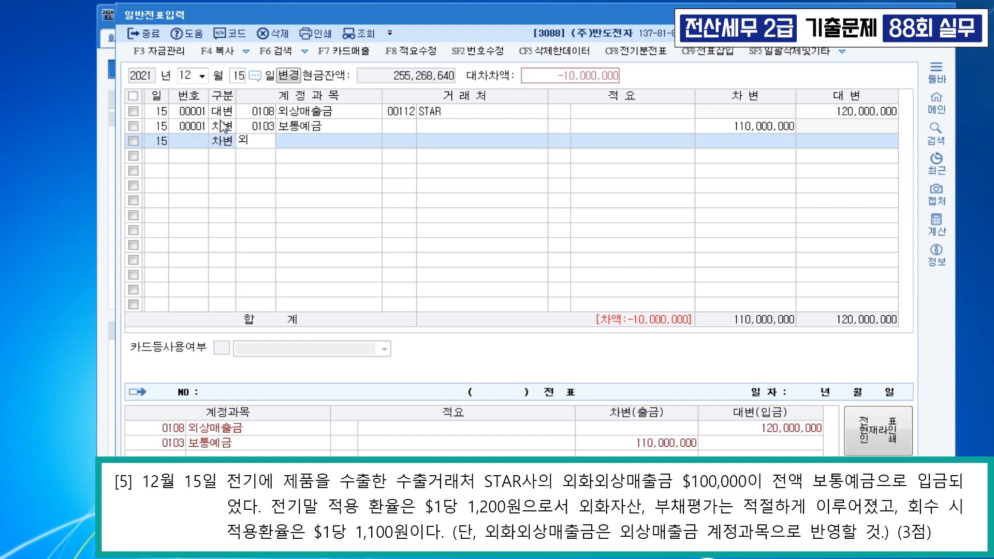
{"action": "type", "text": "ㄴ"}
{"action": "key", "text": "Return"}
{"action": "key", "text": "Down"}
{"action": "key", "text": "Return"}
{"action": "key", "text": "Return"}
{"action": "key", "text": "Return"}
{"action": "key", "text": "Return"}
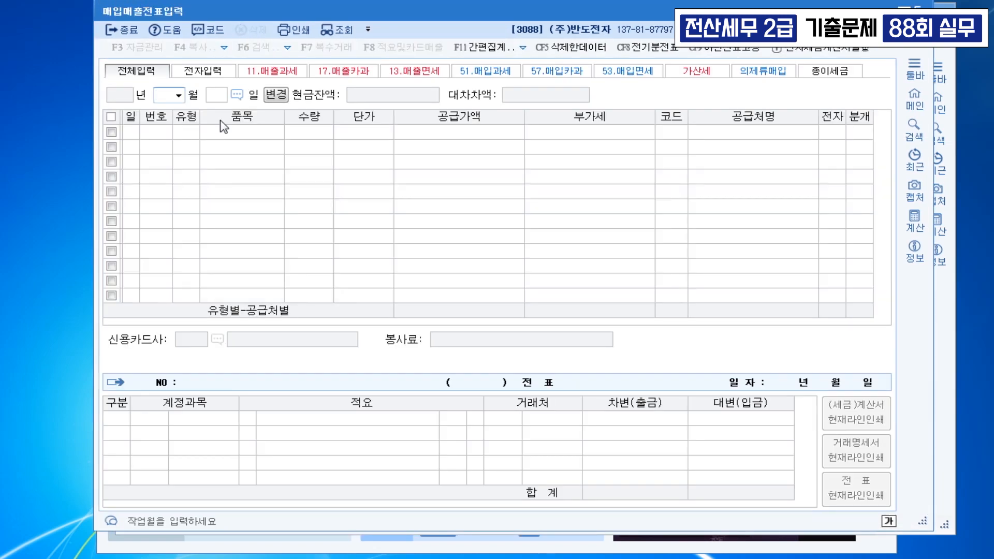
Set the purchase and sales voucher (매입매출전표) date to July 1.
{"action": "type", "text": "07"}
{"action": "key", "text": "Return"}
{"action": "type", "text": "1"}
{"action": "key", "text": "Return"}
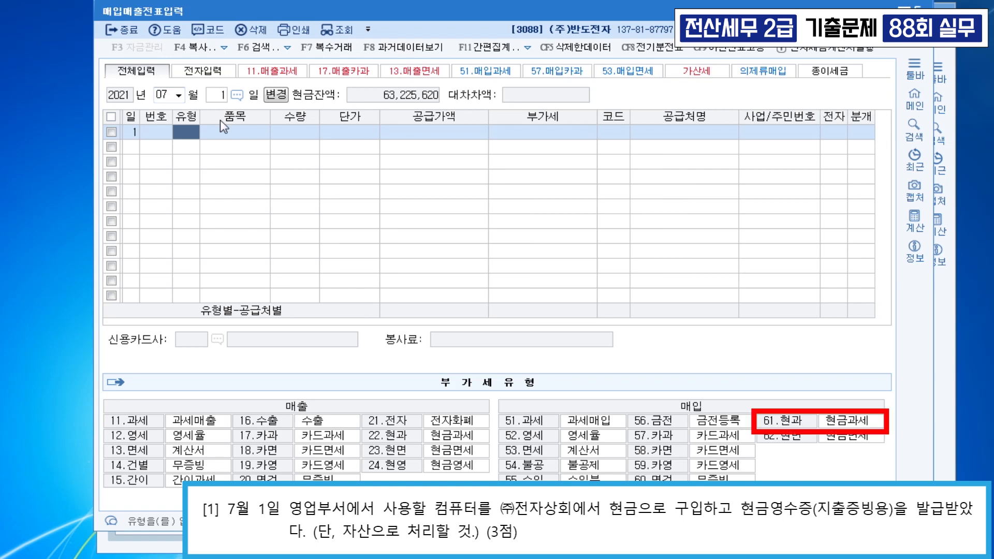
Enter a 61.현과 purchase line for the item 컴퓨터 with a supply value of 4,000,000.
{"action": "type", "text": "61"}
{"action": "key", "text": "Return"}
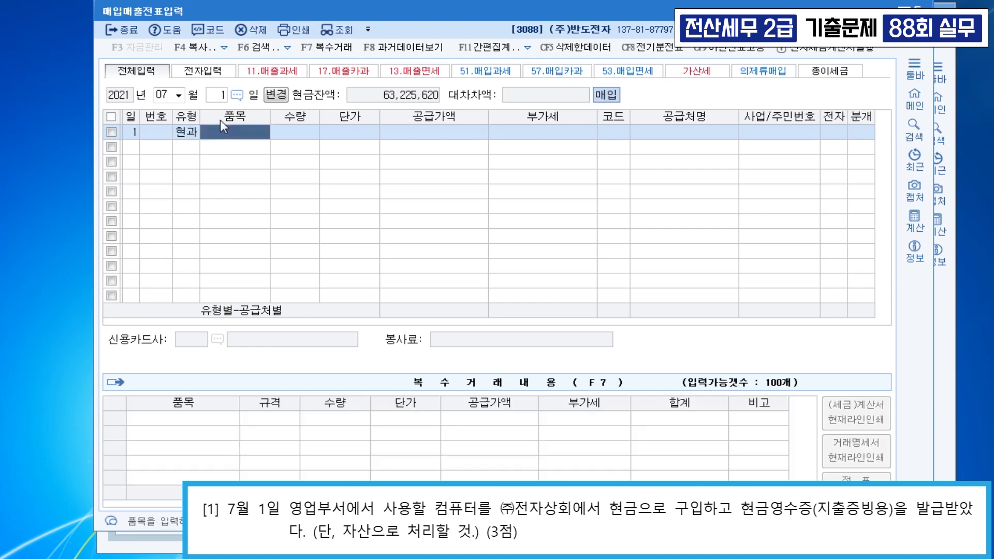
{"action": "type", "text": "컴퓨터"}
{"action": "key", "text": "Return"}
{"action": "key", "text": "Return"}
{"action": "key", "text": "Return"}
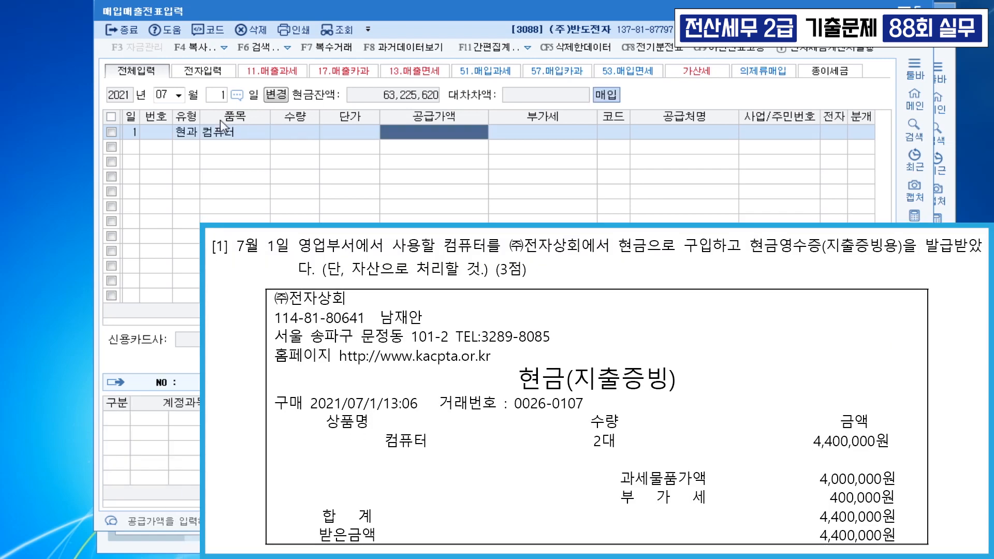
{"action": "type", "text": "4000000"}
{"action": "key", "text": "Return"}
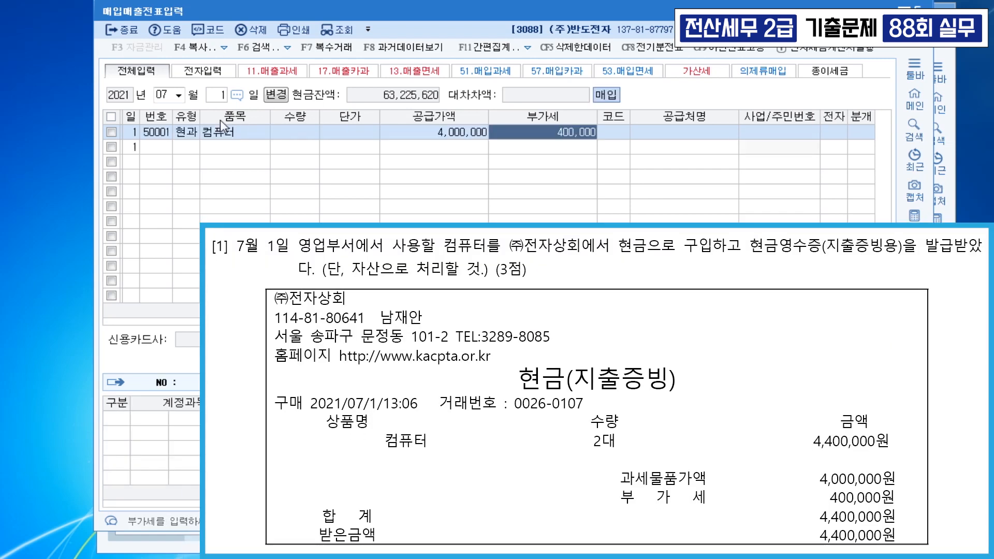
Accept the VAT amount and assign (주)전자상회 as the supplier of the 컴퓨터 purchase.
{"action": "key", "text": "Return"}
{"action": "type", "text": "전재"}
{"action": "key", "text": "Return"}
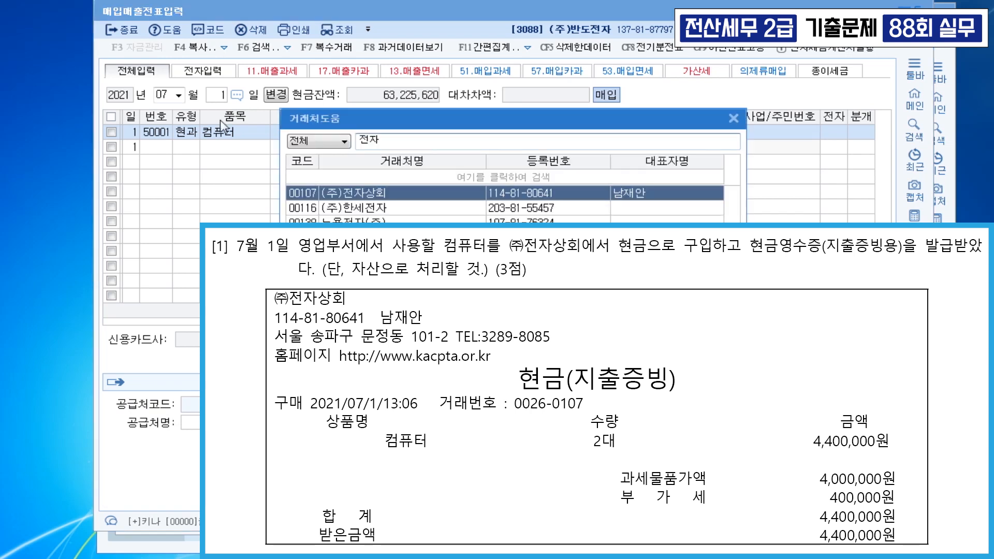
{"action": "key", "text": "Return"}
{"action": "key", "text": "Return"}
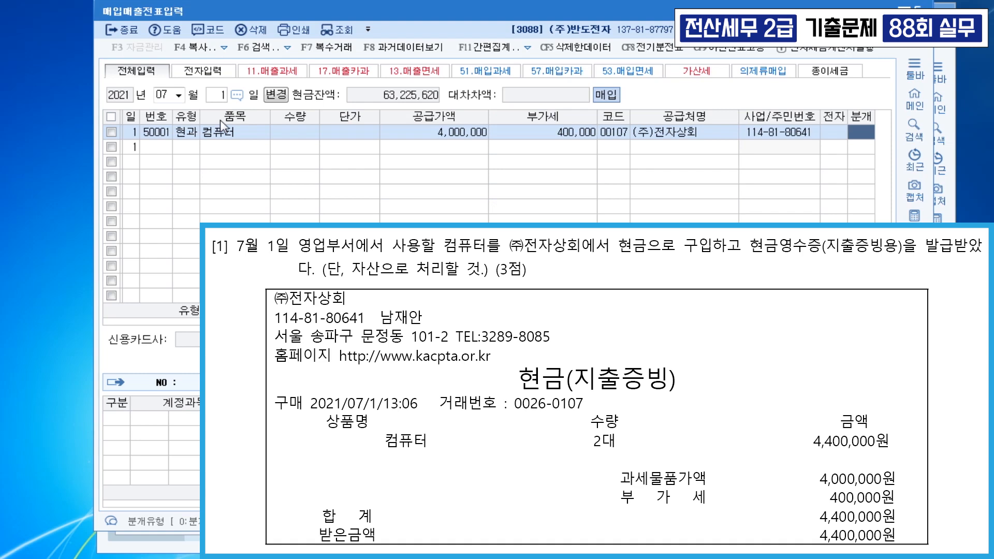
Journalize the 컴퓨터 purchase as a cash transaction (현금) with 비품 (0212) as the 4,000,000 debit account.
{"action": "type", "text": "1"}
{"action": "key", "text": "Return"}
{"action": "type", "text": "0212"}
{"action": "key", "text": "Return"}
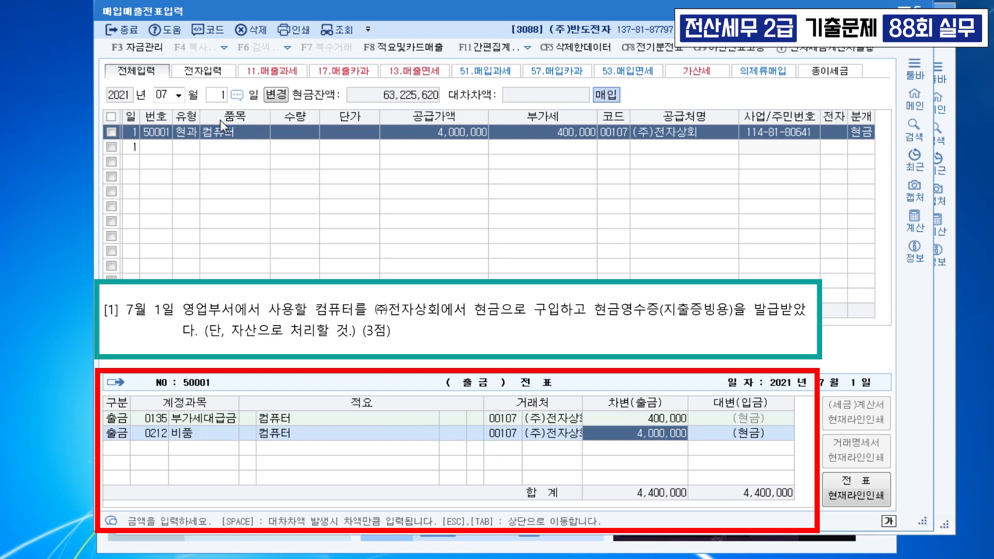
{"action": "key", "text": "Return"}
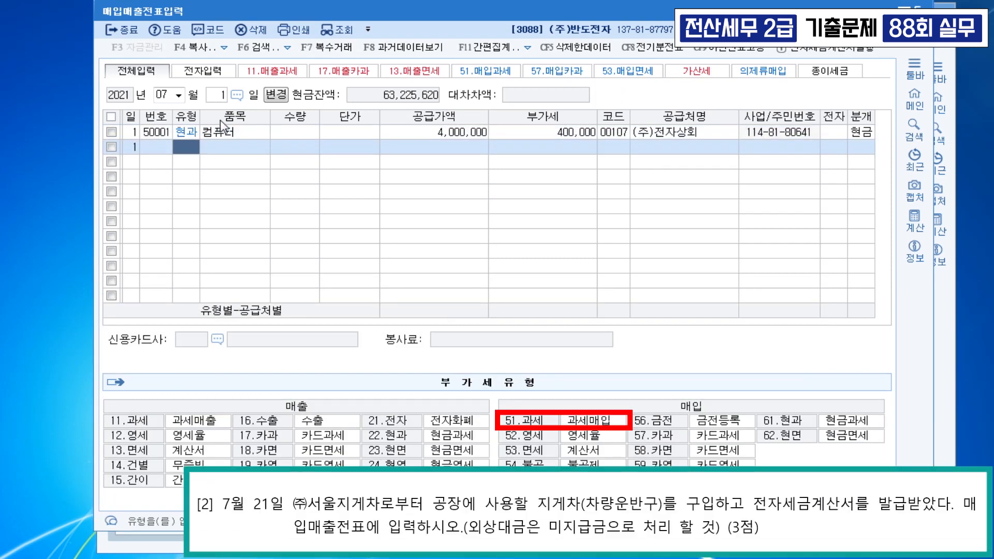
Change the purchase and sales voucher date to July 21.
{"action": "key", "text": "Escape"}
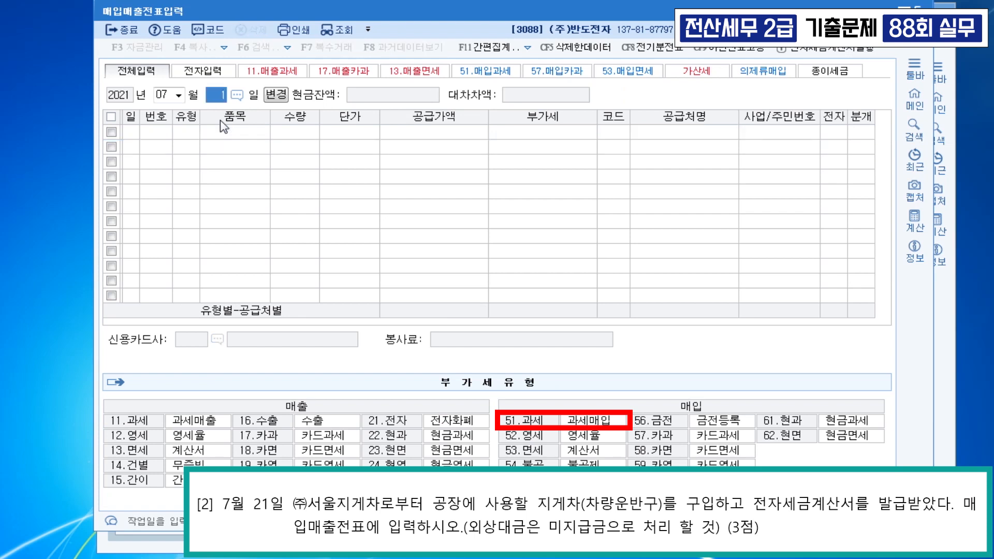
{"action": "type", "text": "21"}
{"action": "key", "text": "Return"}
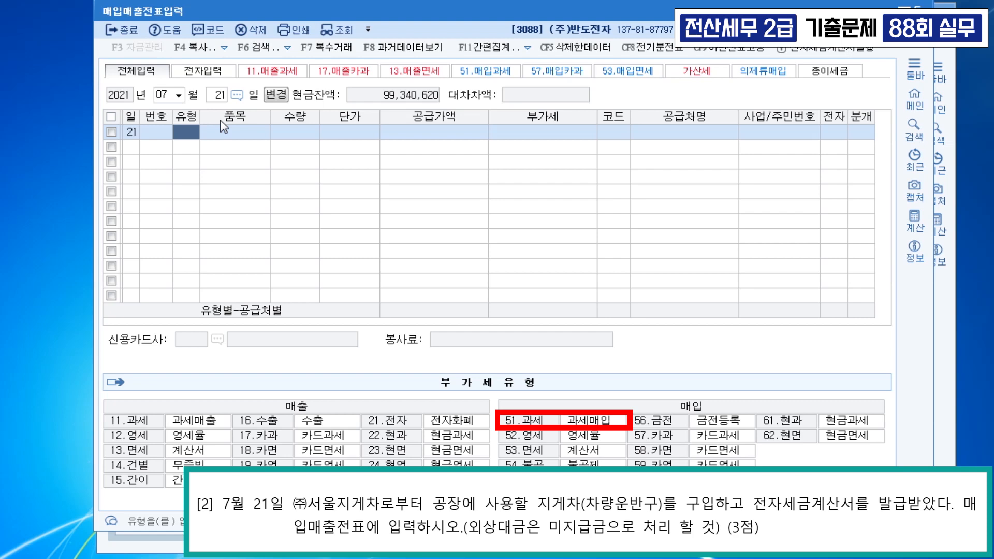
Enter a 51.과세 purchase line for the item 지게차 with a supply value of 35,000,000.
{"action": "type", "text": "51"}
{"action": "key", "text": "Return"}
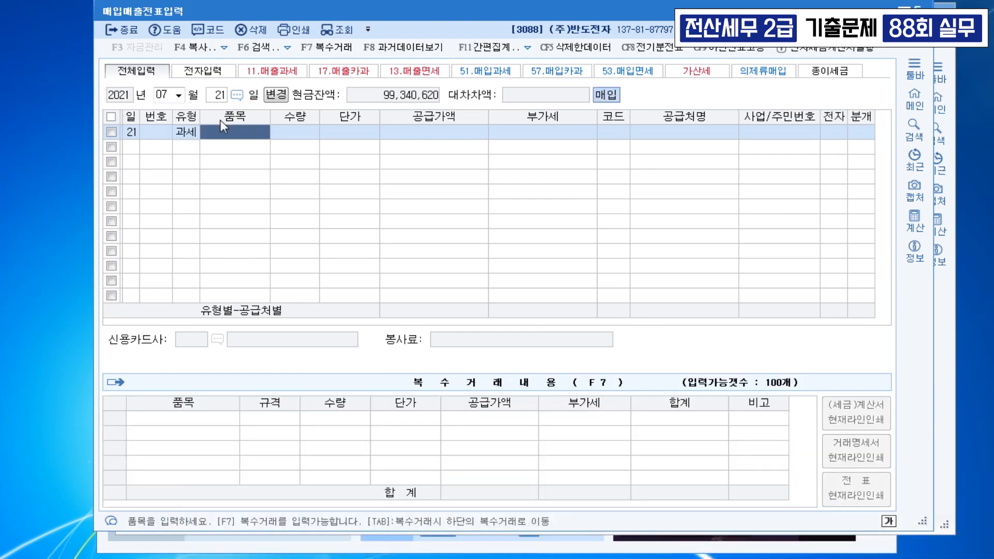
{"action": "type", "text": "지게차"}
{"action": "key", "text": "Return"}
{"action": "key", "text": "Return"}
{"action": "key", "text": "Return"}
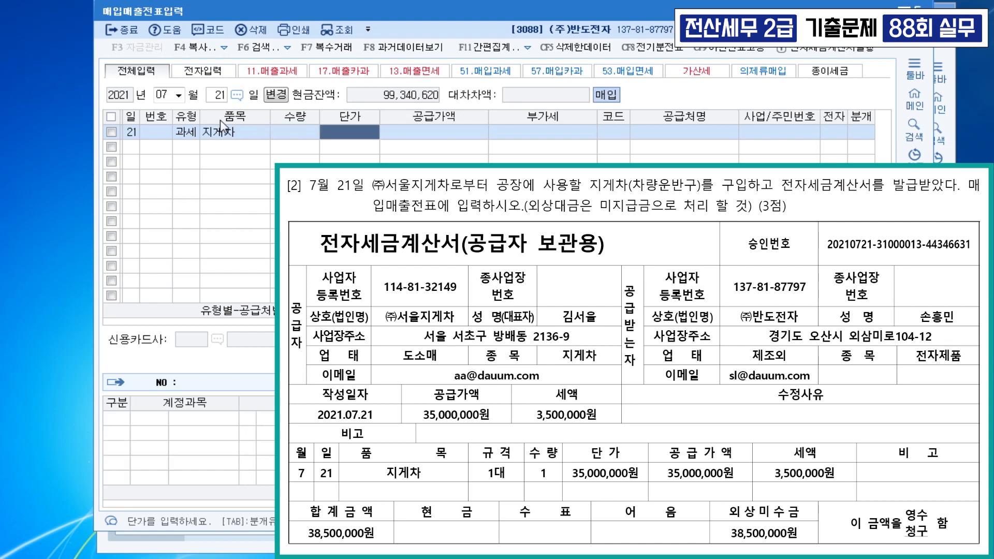
{"action": "type", "text": "35000000"}
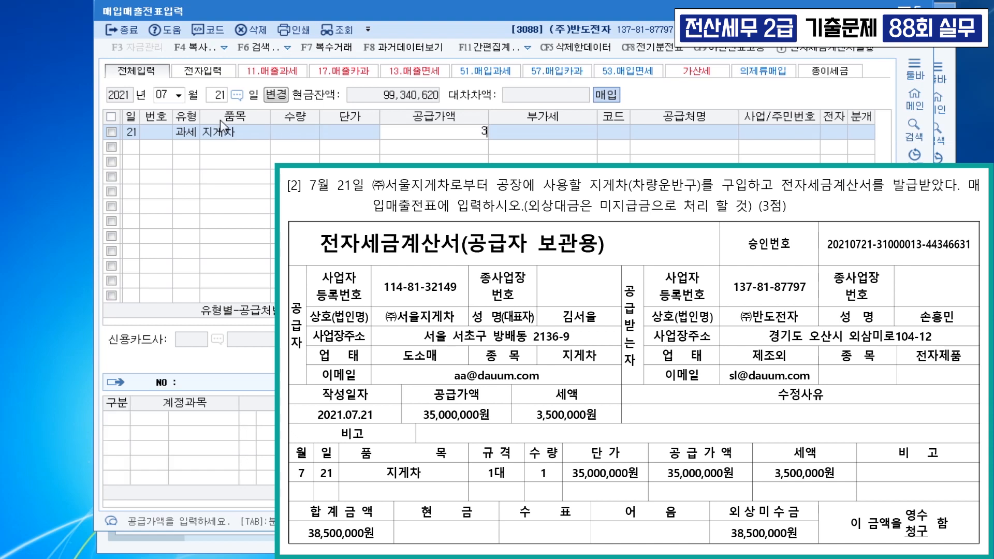
{"action": "key", "text": "Return"}
Accept the VAT amount and assign (주)서울지게차 as the supplier of the 지게차 purchase.
{"action": "key", "text": "Return"}
{"action": "type", "text": "서울"}
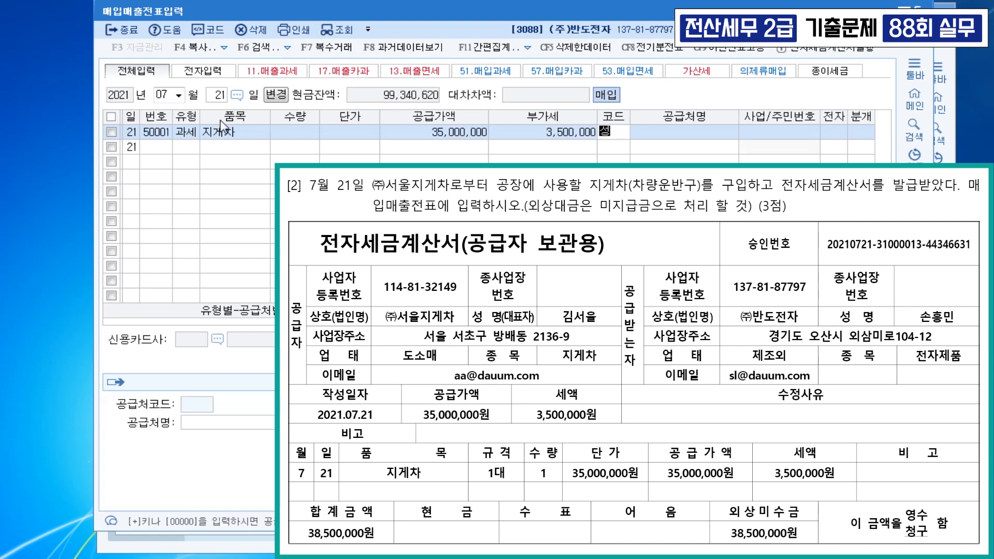
{"action": "key", "text": "Return"}
{"action": "key", "text": "Return"}
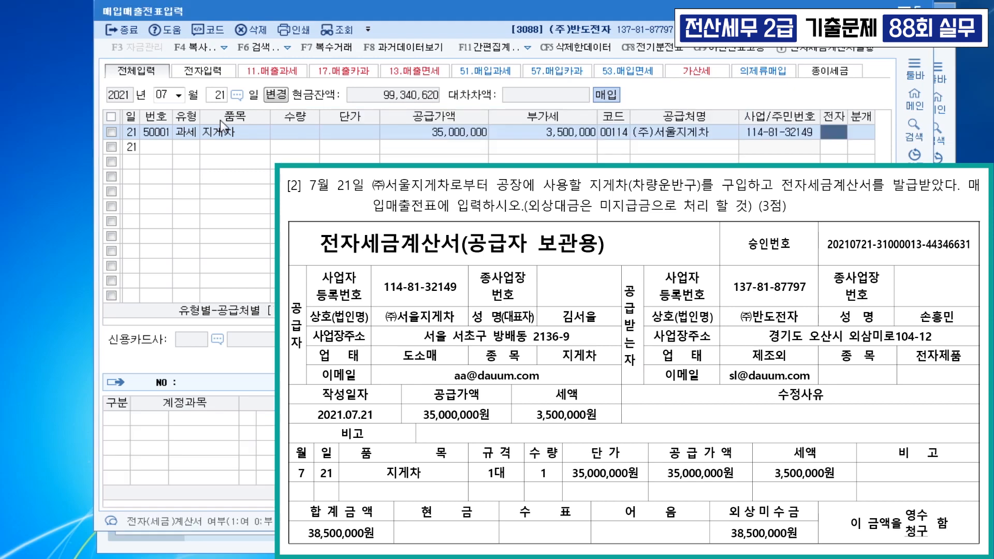
Mark the 지게차 purchase as electronic (여), journalize it as mixed (혼합) and set the 35,000,000 debit account to 차량운반구 (0208).
{"action": "key", "text": "Return"}
{"action": "type", "text": "3"}
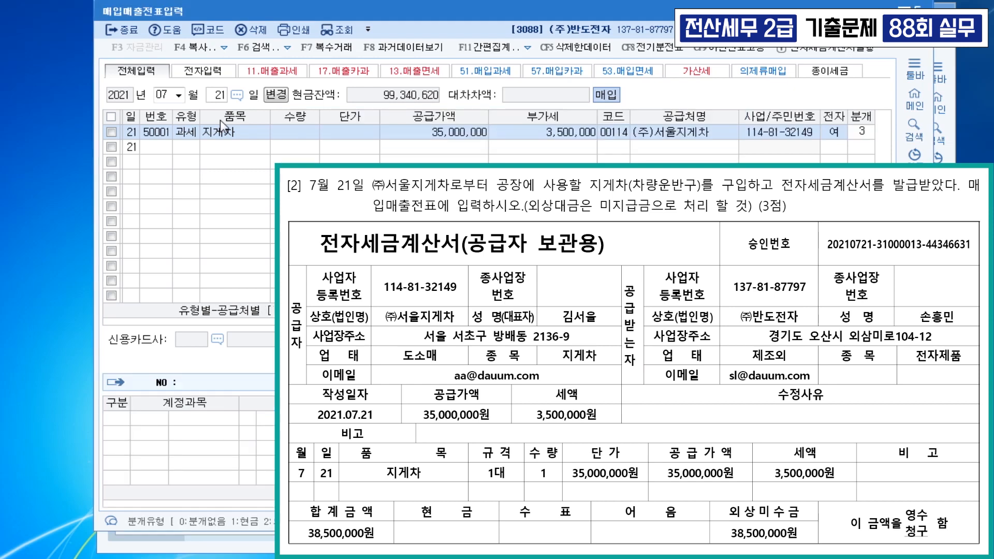
{"action": "key", "text": "Return"}
{"action": "type", "text": "208"}
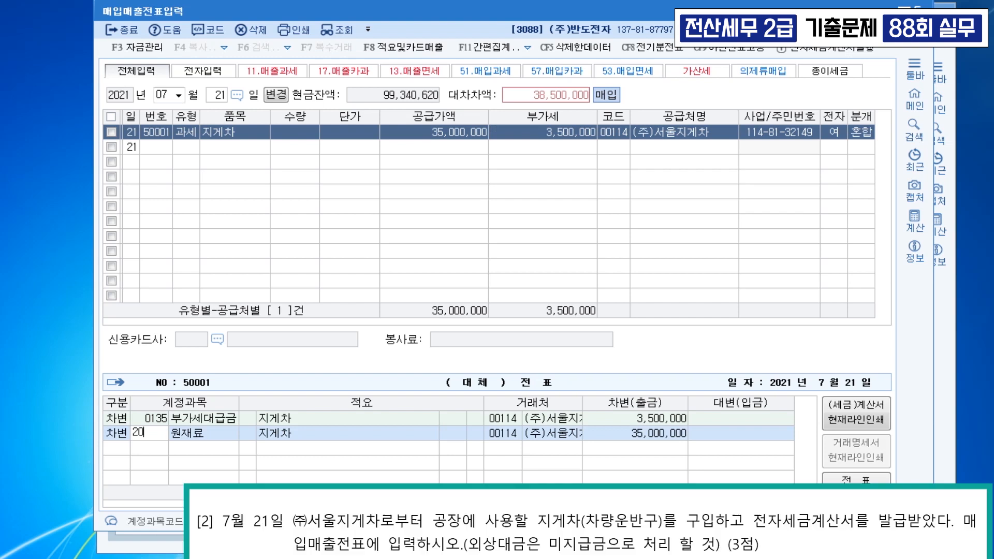
{"action": "key", "text": "Return"}
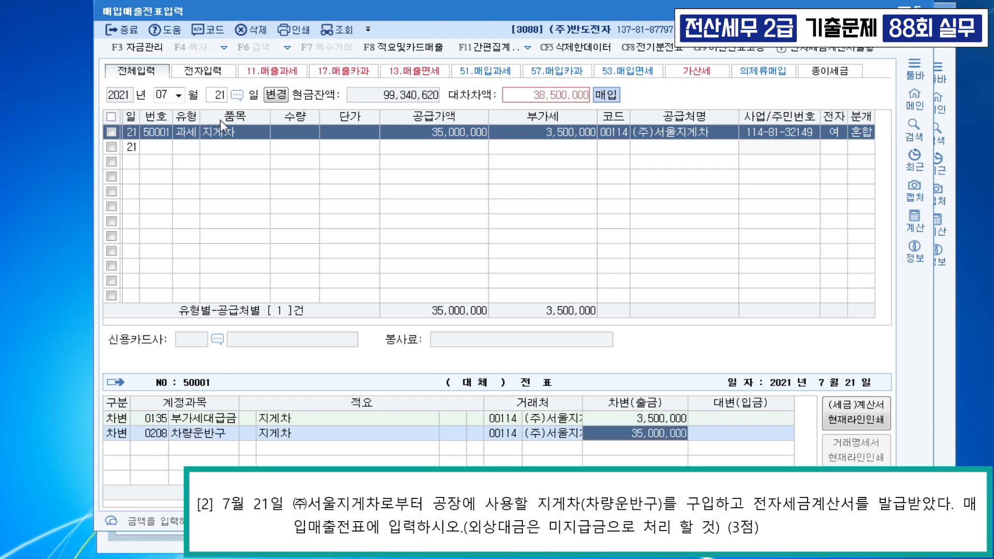
Add a 38,500,000 credit line for 미지급금 (0253) to the 지게차 purchase journal.
{"action": "key", "text": "Return"}
{"action": "type", "text": "4"}
{"action": "key", "text": "Return"}
{"action": "type", "text": "253"}
{"action": "key", "text": "Return"}
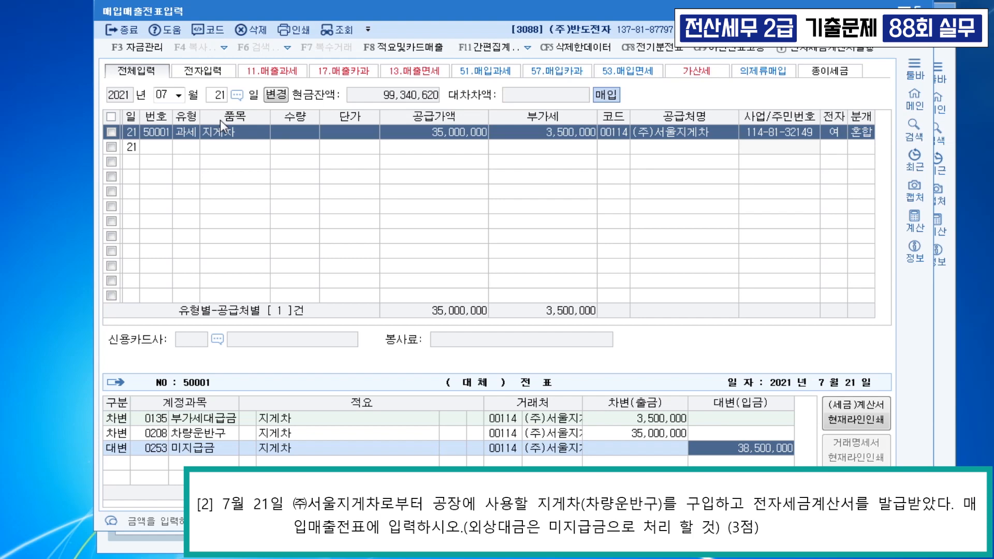
{"action": "key", "text": "Return"}
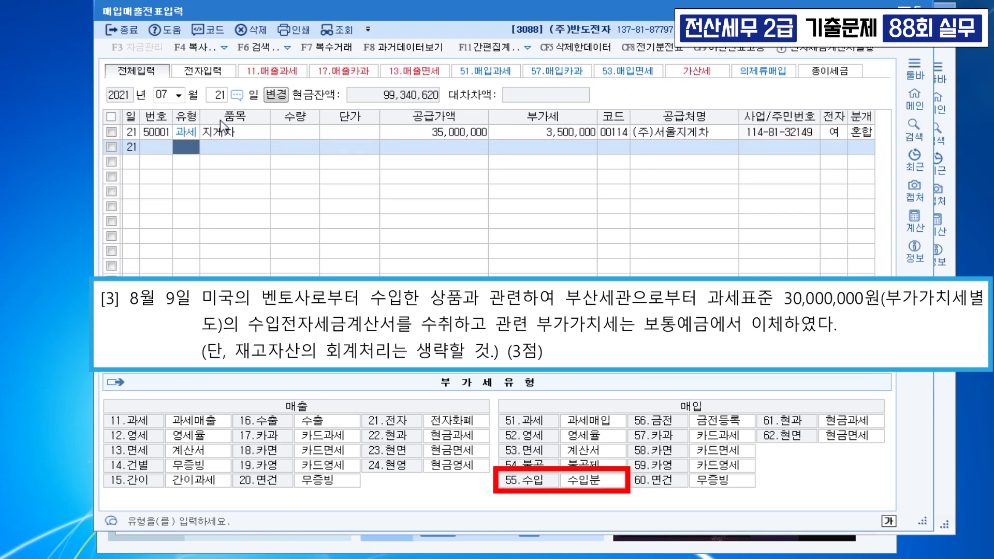
Change the purchase and sales voucher date to August 9.
{"action": "key", "text": "shift+Tab"}
{"action": "type", "text": "08"}
{"action": "key", "text": "Return"}
{"action": "type", "text": "9"}
{"action": "key", "text": "Return"}
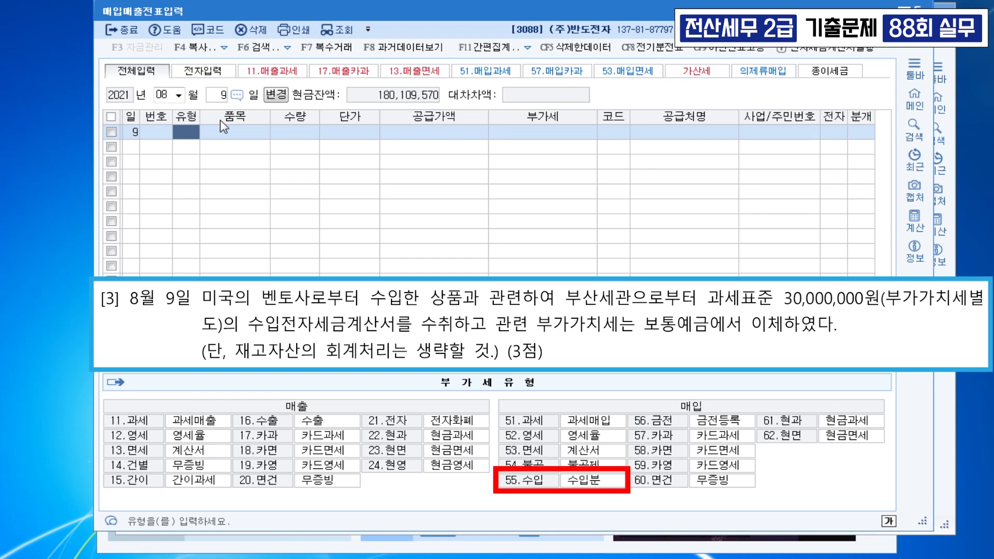
Enter a 55.수입 purchase line for the item 상품 with a supply value of 30,000,000.
{"action": "type", "text": "55"}
{"action": "key", "text": "Return"}
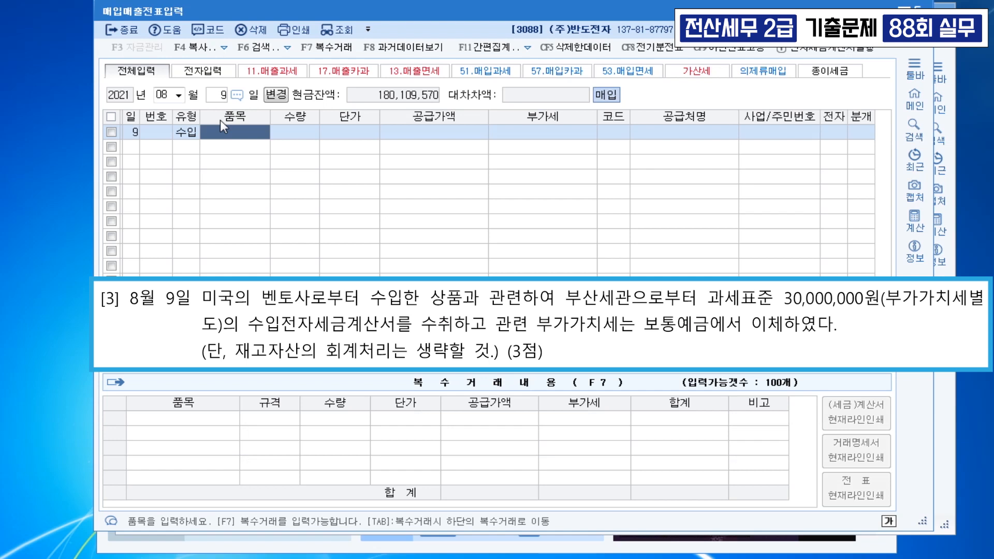
{"action": "type", "text": "상품"}
{"action": "key", "text": "Return"}
{"action": "key", "text": "Return"}
{"action": "key", "text": "Return"}
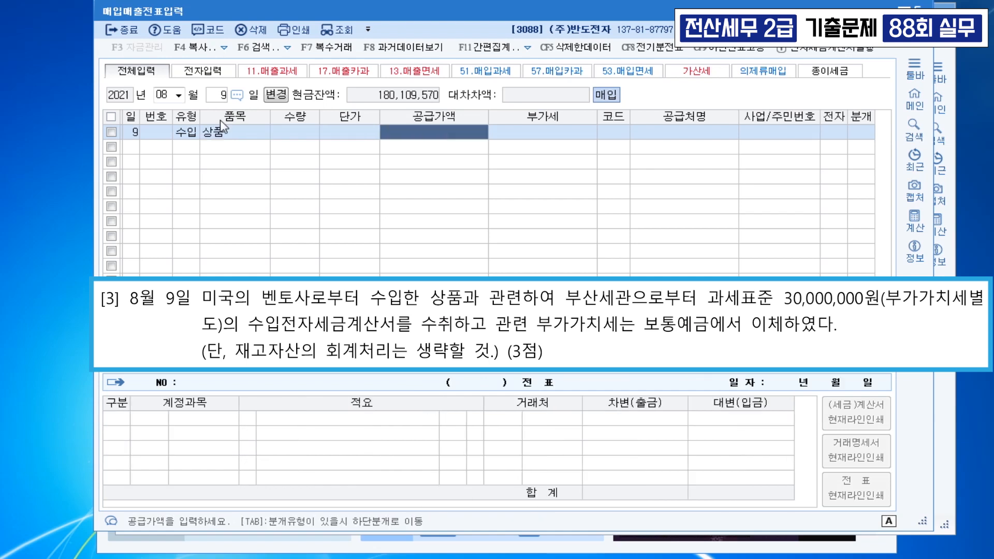
{"action": "type", "text": "30000000"}
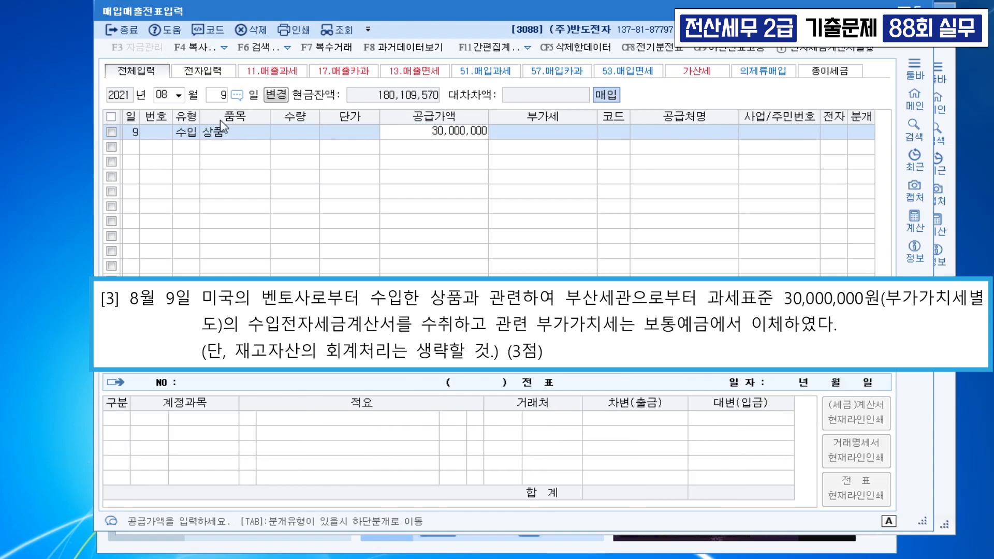
{"action": "key", "text": "Return"}
Accept the VAT amount, assign 부산세관 as the supplier of the 상품 import and mark the invoice as electronic (여).
{"action": "key", "text": "Return"}
{"action": "type", "text": "부산"}
{"action": "key", "text": "Return"}
{"action": "key", "text": "Return"}
{"action": "key", "text": "Return"}
{"action": "type", "text": "1"}
{"action": "key", "text": "Return"}
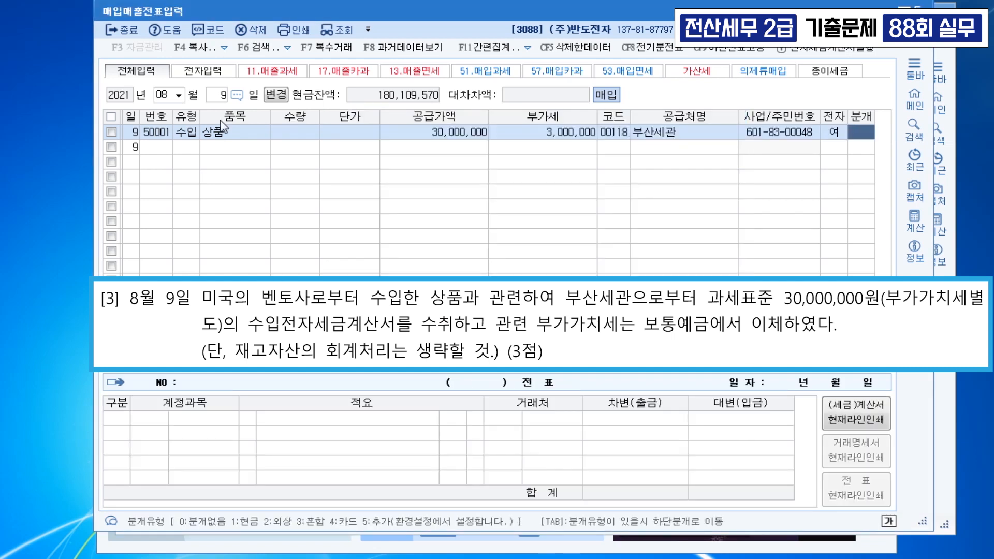
Journalize the 상품 import as mixed (혼합) with a 3,000,000 credit to 보통예금 (0103).
{"action": "type", "text": "3"}
{"action": "key", "text": "Return"}
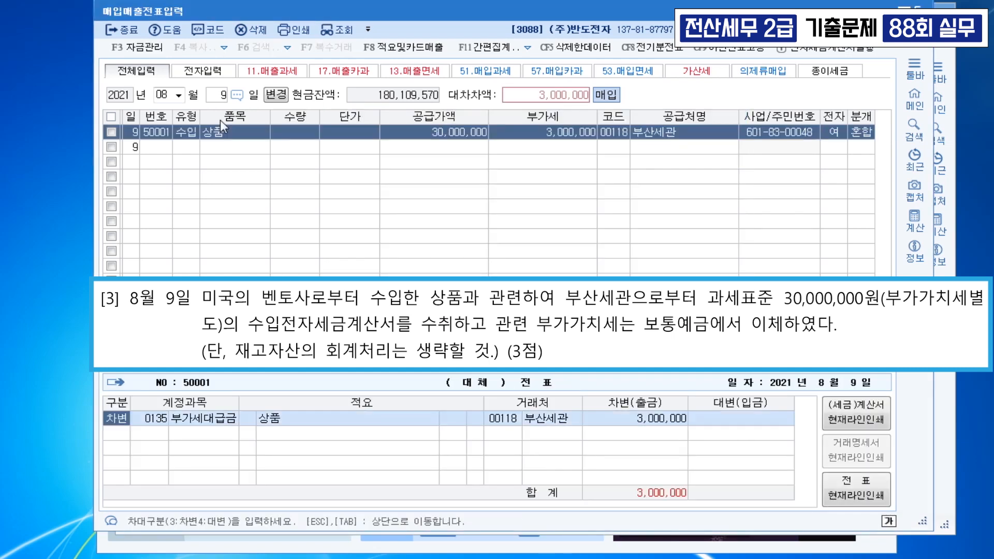
{"action": "type", "text": "4"}
{"action": "key", "text": "Return"}
{"action": "type", "text": "103"}
{"action": "key", "text": "Return"}
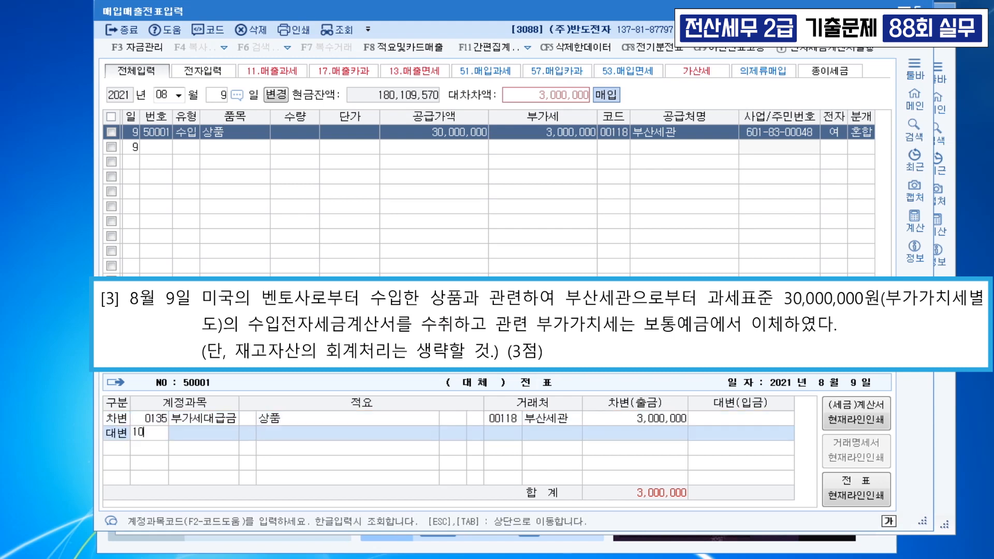
{"action": "key", "text": "Return"}
{"action": "key", "text": "Return"}
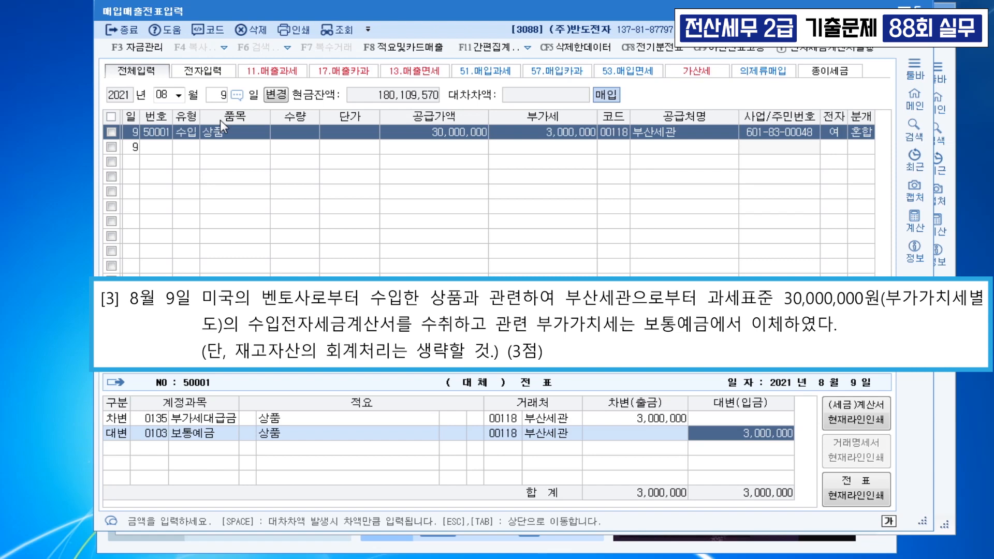
{"action": "key", "text": "Escape"}
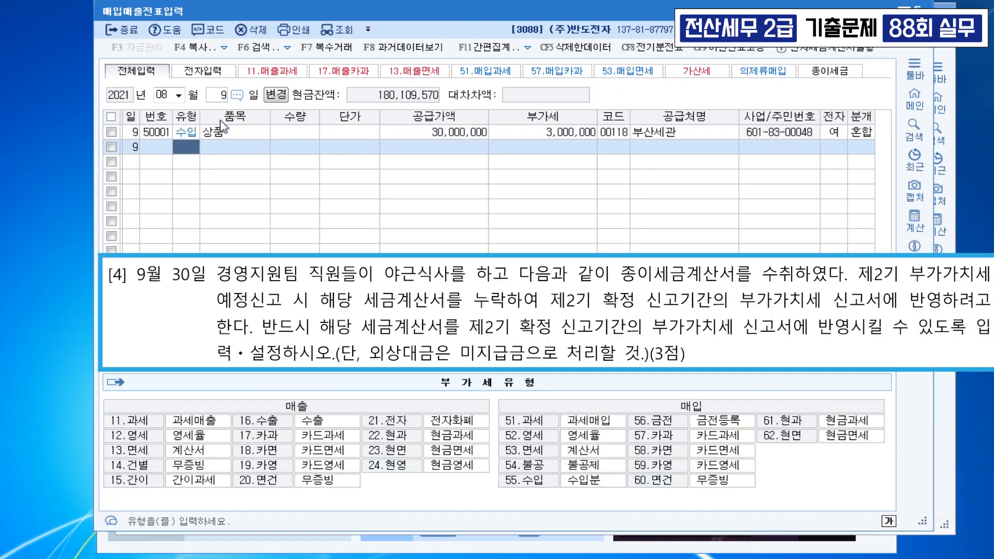
Change the purchase and sales voucher date to September 30.
{"action": "key", "text": "Escape"}
{"action": "type", "text": "09"}
{"action": "key", "text": "Return"}
{"action": "type", "text": "30"}
{"action": "key", "text": "Return"}
{"action": "key", "text": "Return"}
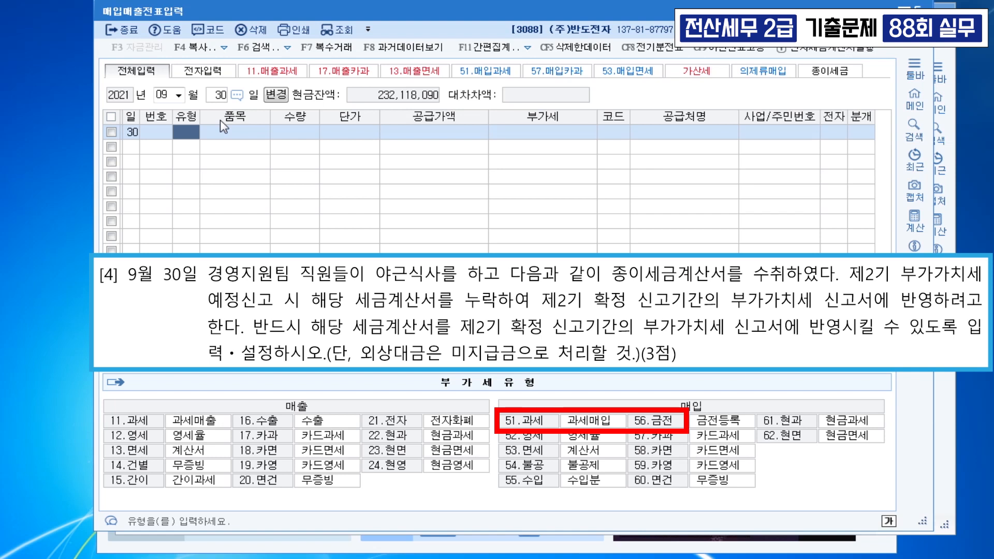
Enter a 51.과세 purchase line for the item 식대 with a supply value of 1,000,000.
{"action": "type", "text": "51"}
{"action": "key", "text": "Return"}
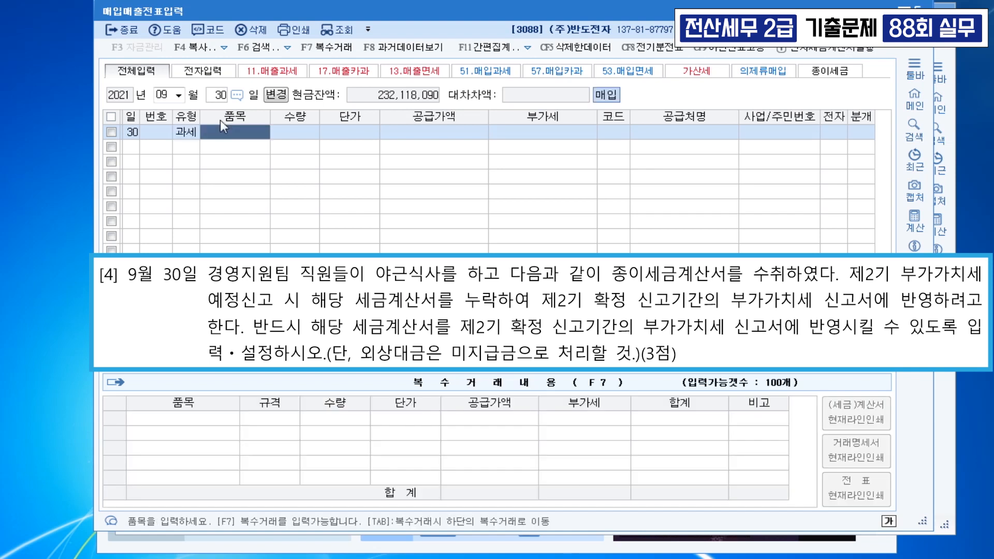
{"action": "type", "text": "식대"}
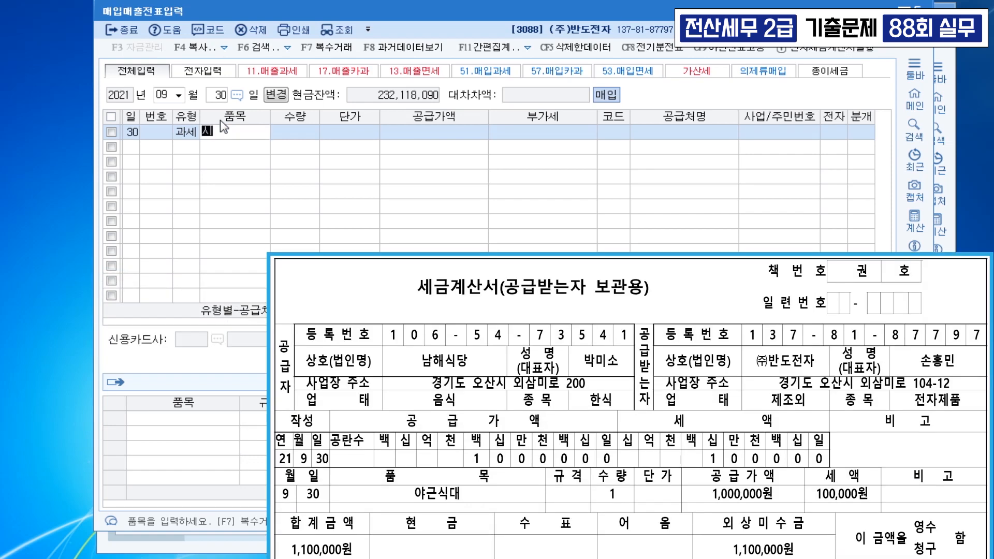
{"action": "key", "text": "Return"}
{"action": "key", "text": "Return"}
{"action": "key", "text": "Return"}
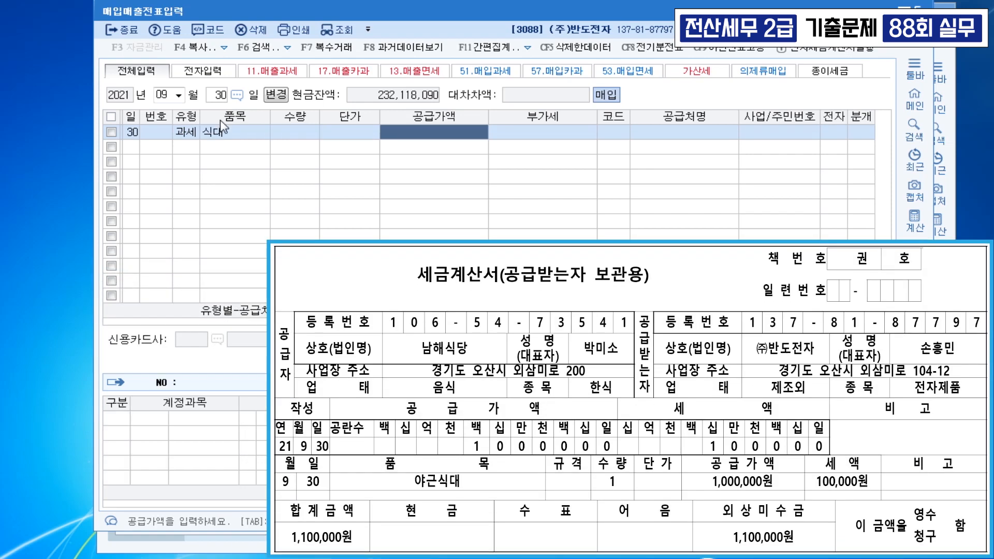
{"action": "type", "text": "1000000"}
{"action": "key", "text": "Return"}
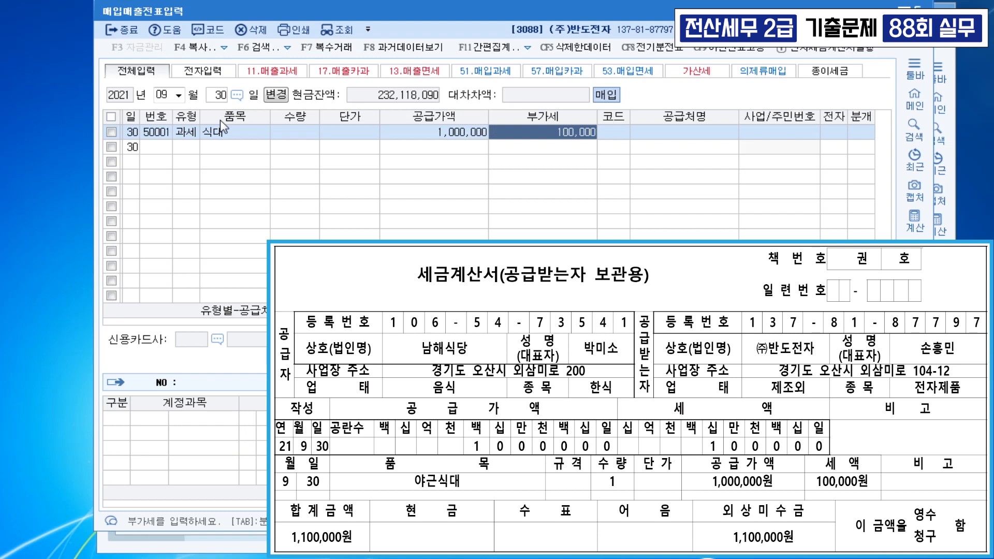
Accept the VAT amount, assign 남해식당 as the supplier of the 식대 purchase and leave the electronic invoice field blank.
{"action": "key", "text": "Return"}
{"action": "type", "text": "남해"}
{"action": "key", "text": "Return"}
{"action": "key", "text": "Return"}
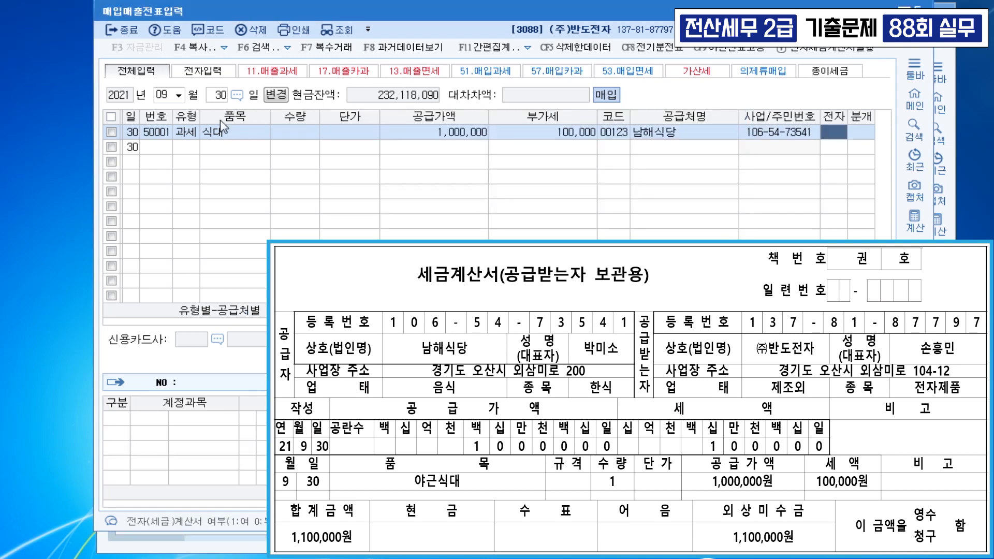
{"action": "key", "text": "Return"}
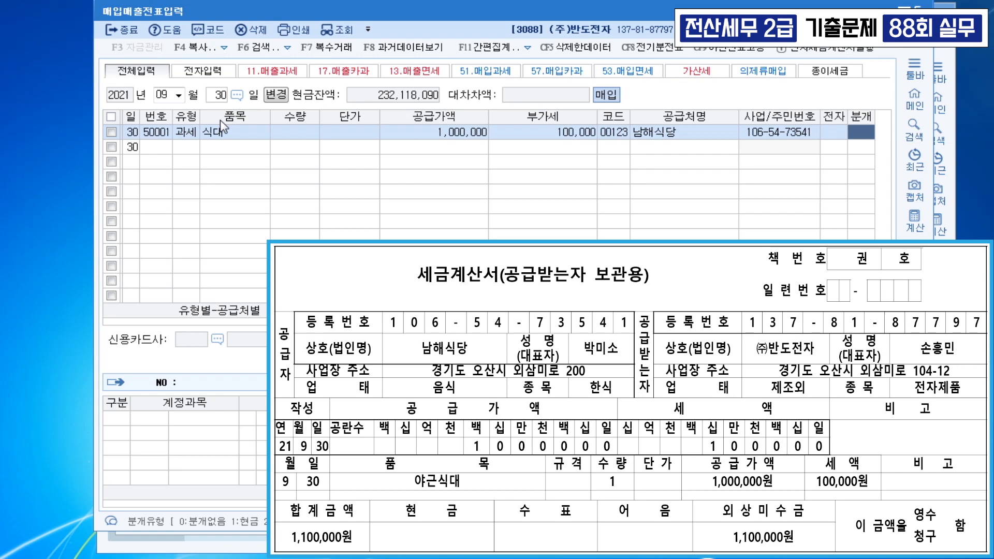
Journalize the 식대 purchase as mixed (혼합) and set the 1,000,000 debit account to 복리후생비 (0811).
{"action": "type", "text": "3"}
{"action": "key", "text": "Return"}
{"action": "key", "text": "Return"}
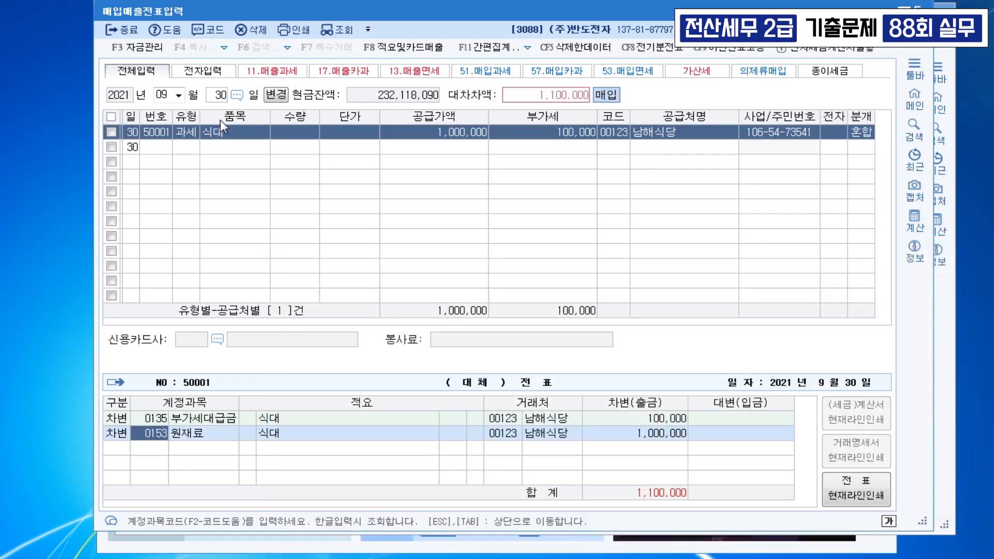
{"action": "type", "text": "811"}
{"action": "key", "text": "Return"}
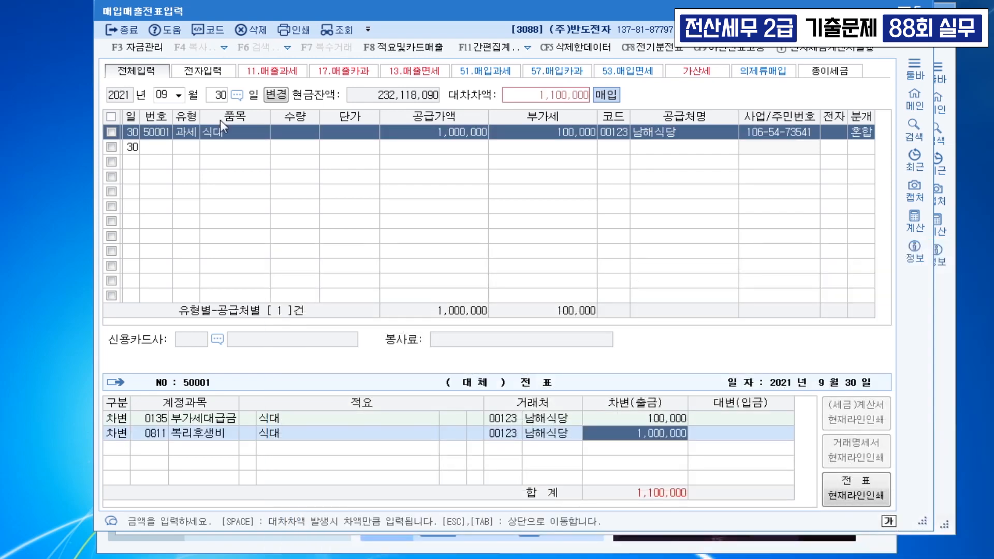
Add a 1,100,000 credit line for 미지급금 (0253) to the 식대 purchase journal.
{"action": "key", "text": "Return"}
{"action": "type", "text": "4"}
{"action": "key", "text": "Return"}
{"action": "type", "text": "253"}
{"action": "key", "text": "Return"}
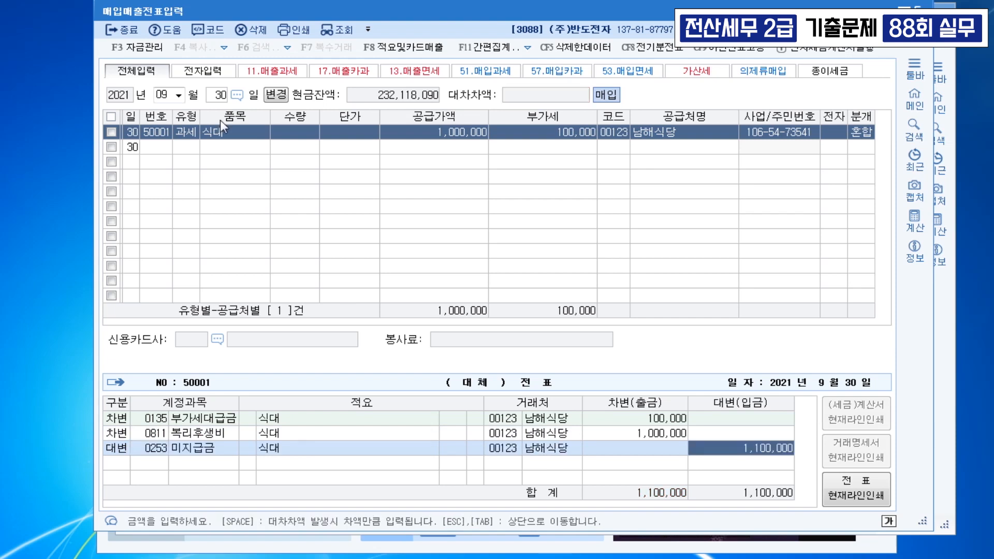
{"action": "key", "text": "Escape"}
{"action": "key", "text": "Left"}
{"action": "key", "text": "Left"}
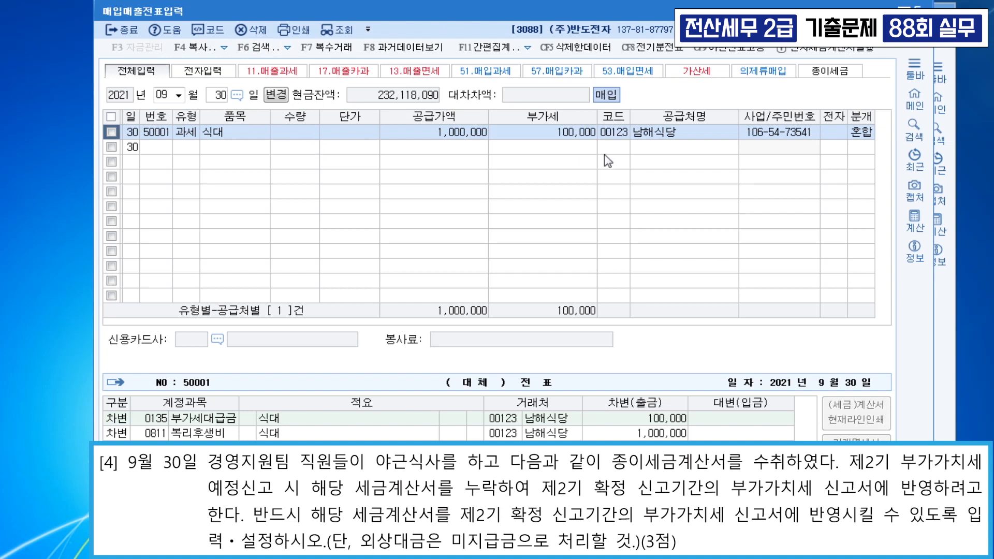
{"action": "left_click", "coordinate": [528, 49]}
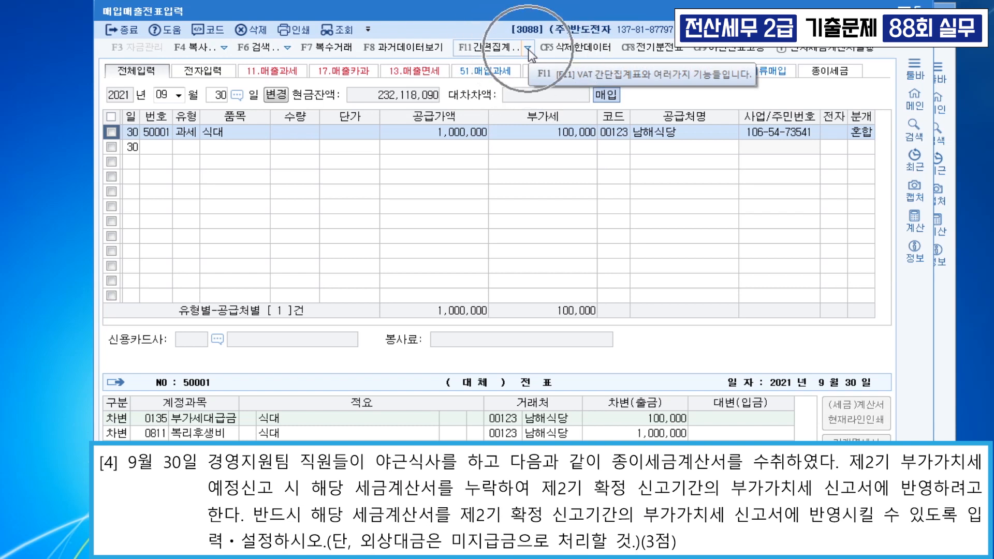
{"action": "left_click", "coordinate": [528, 49]}
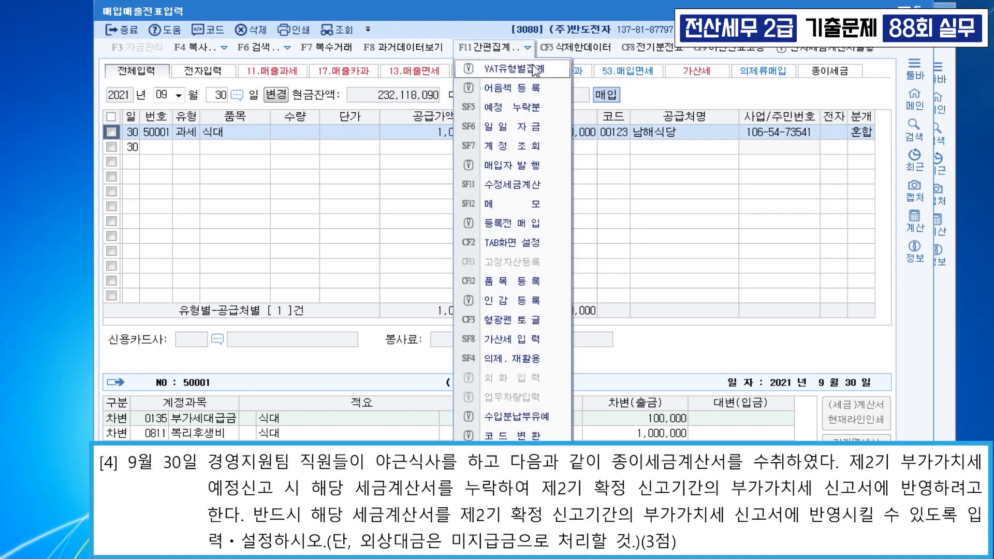
{"action": "left_click", "coordinate": [532, 108]}
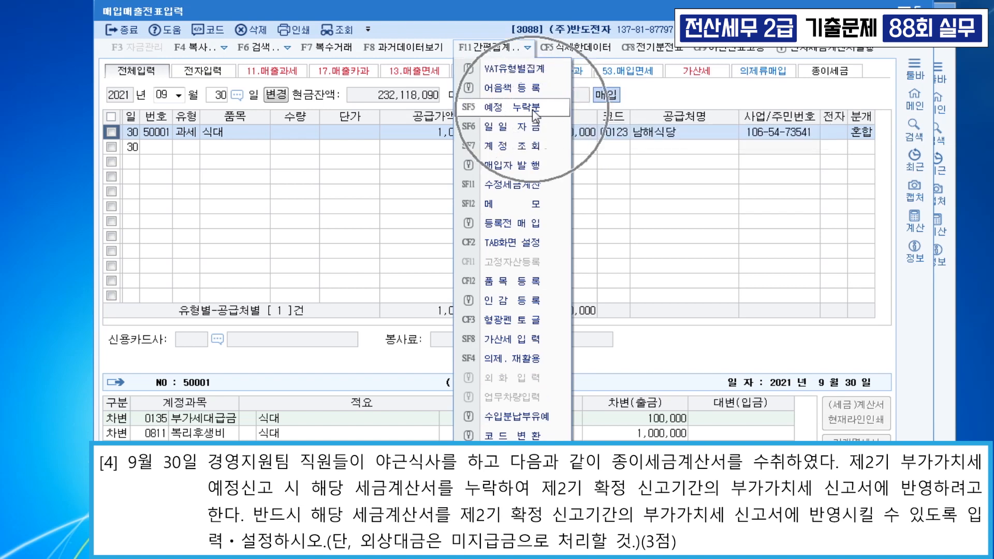
{"action": "left_click", "coordinate": [633, 228]}
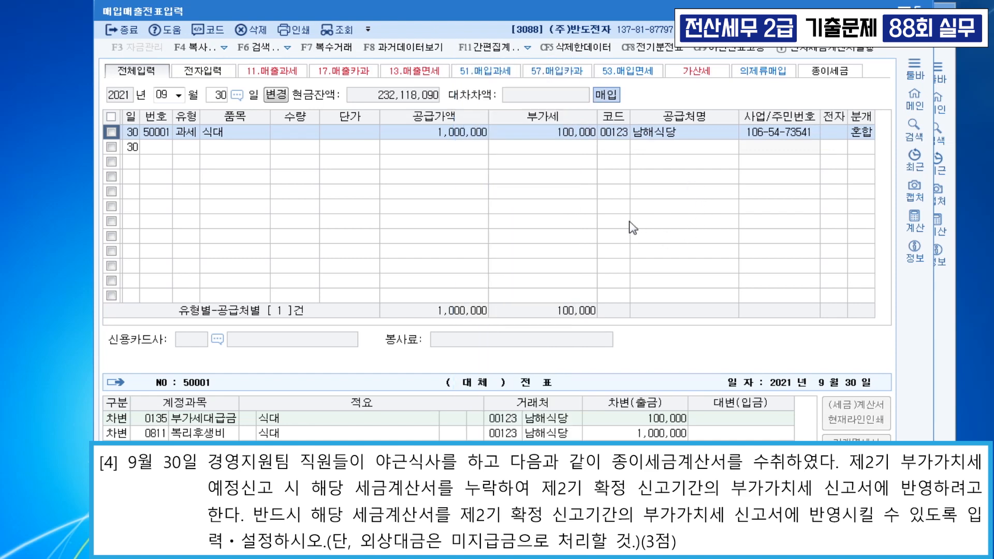
Find and open the 부가가치세신고서 with ㅂㄱㄱ and load the period October 1 to December 31, 2021.
{"action": "key", "text": "ctrl+f"}
{"action": "type", "text": "ㅂㄱㄱ"}
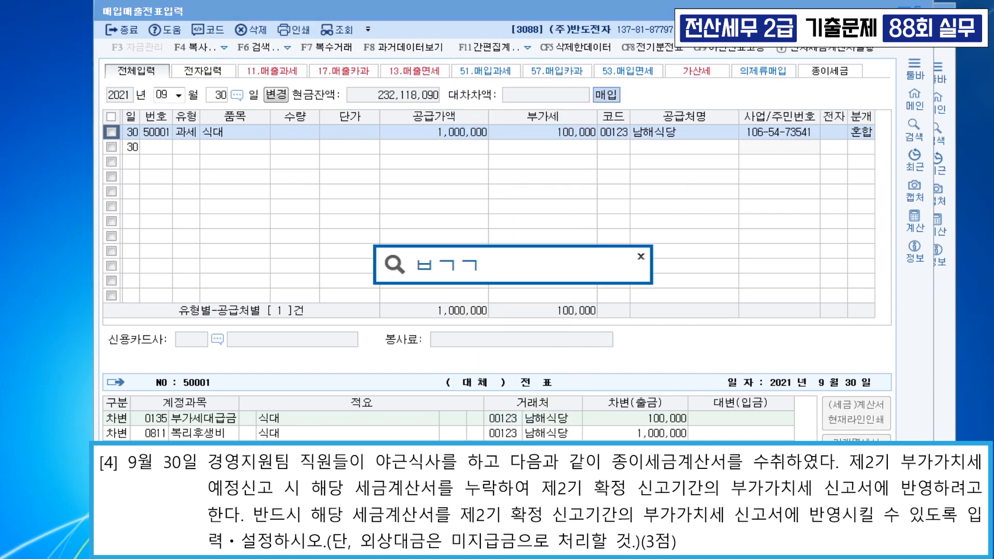
{"action": "key", "text": "Return"}
{"action": "double_click", "coordinate": [500, 163]}
{"action": "type", "text": "10"}
{"action": "key", "text": "Return"}
{"action": "key", "text": "Return"}
{"action": "key", "text": "Return"}
{"action": "key", "text": "Return"}
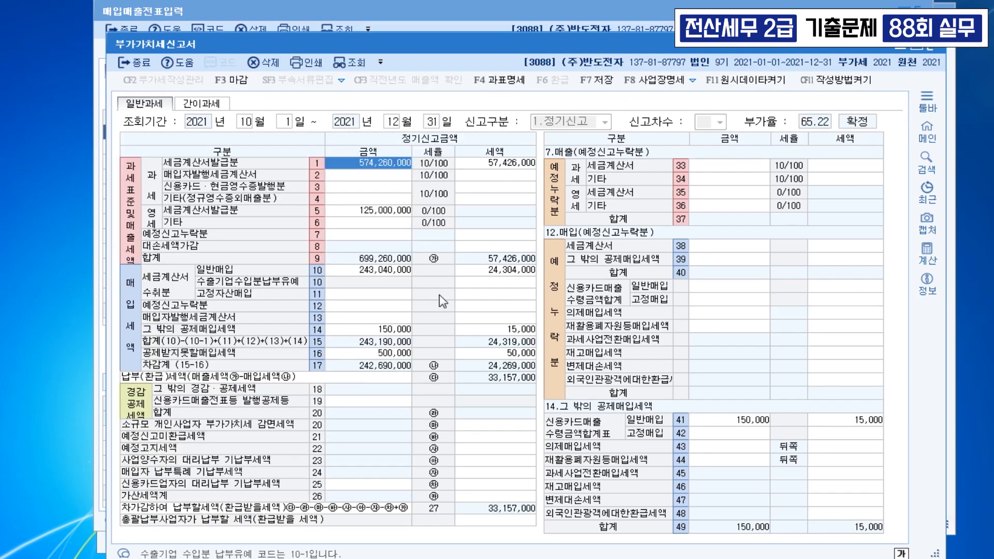
Check the purchase 예정신고누락분 entries in row 12 and tax invoice row 38, reload the return and close it.
{"action": "left_click", "coordinate": [382, 305]}
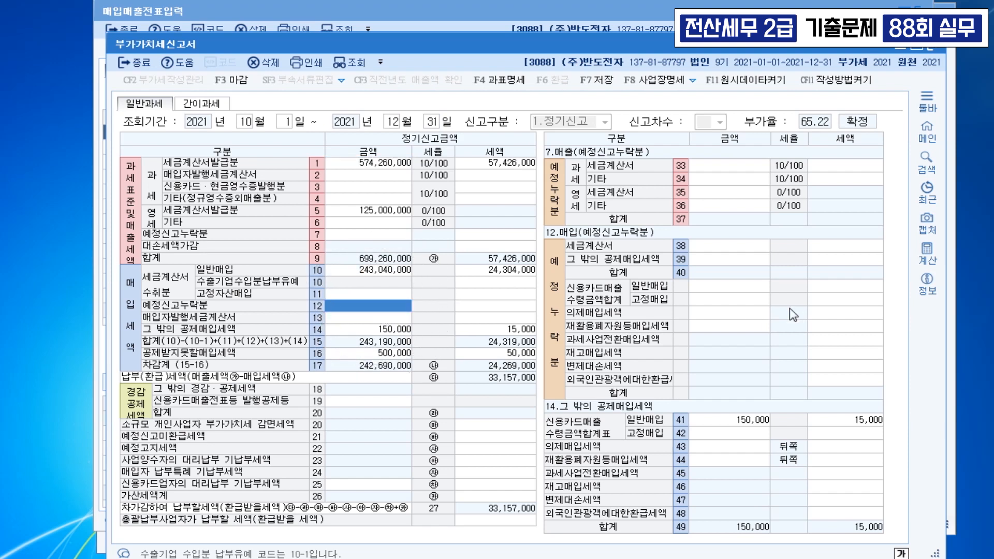
{"action": "left_click", "coordinate": [733, 251]}
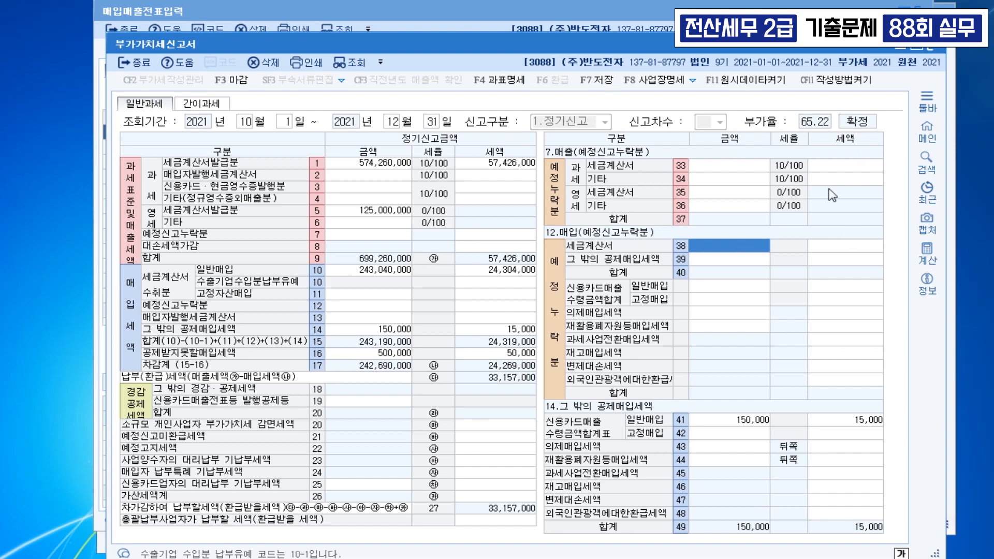
{"action": "left_click", "coordinate": [355, 64]}
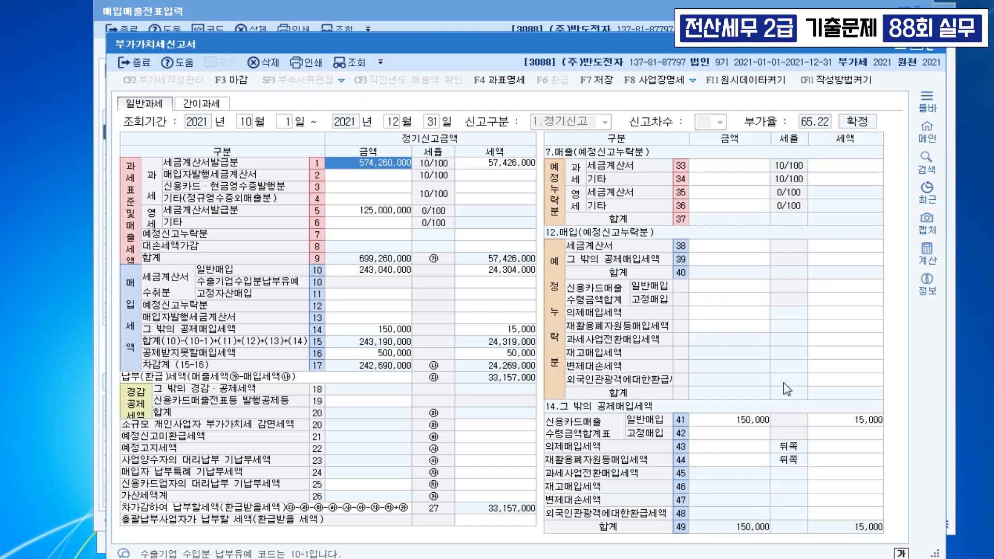
{"action": "key", "text": "Escape"}
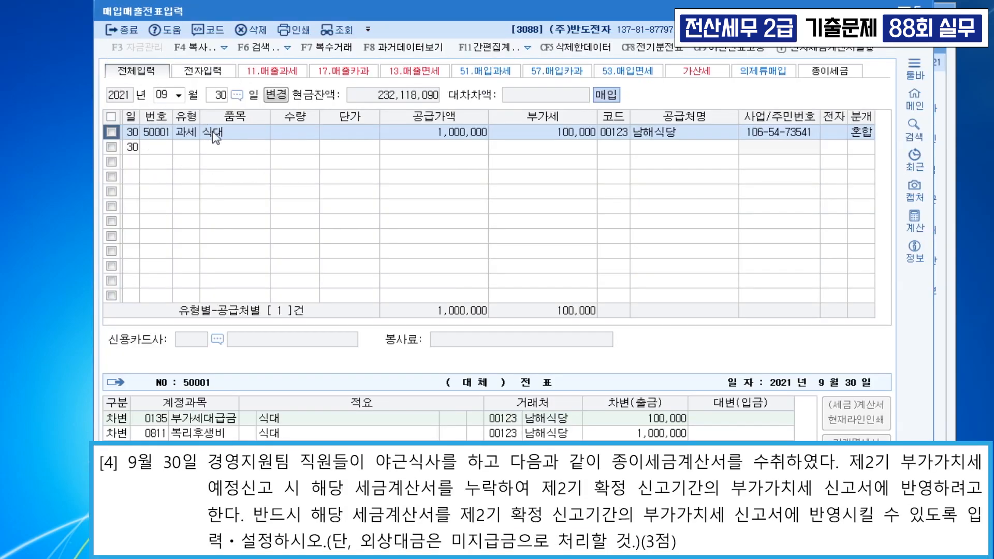
Mark the September 30 식대 purchase as 예정신고누락분, with October 2021 as the final return's start month.
{"action": "left_click", "coordinate": [528, 51]}
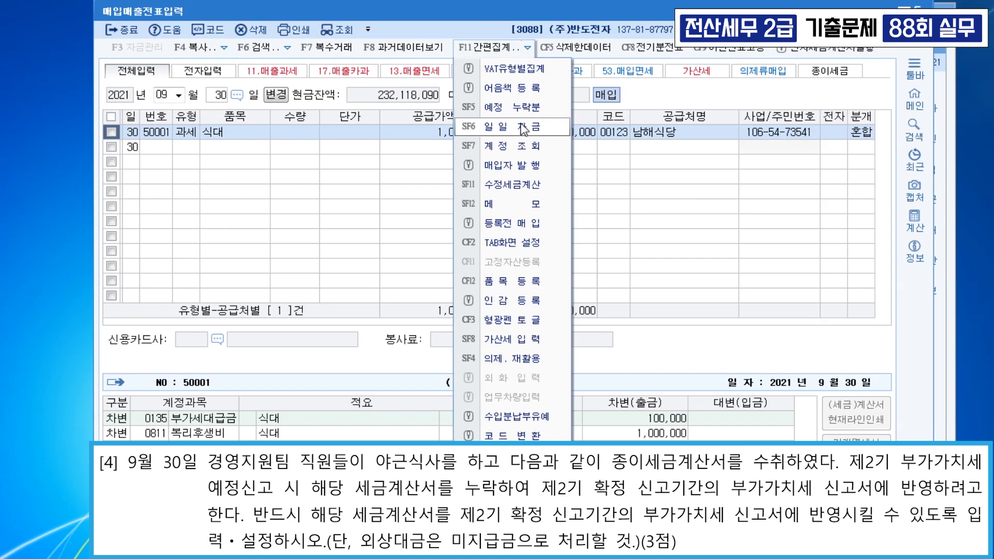
{"action": "left_click", "coordinate": [526, 115]}
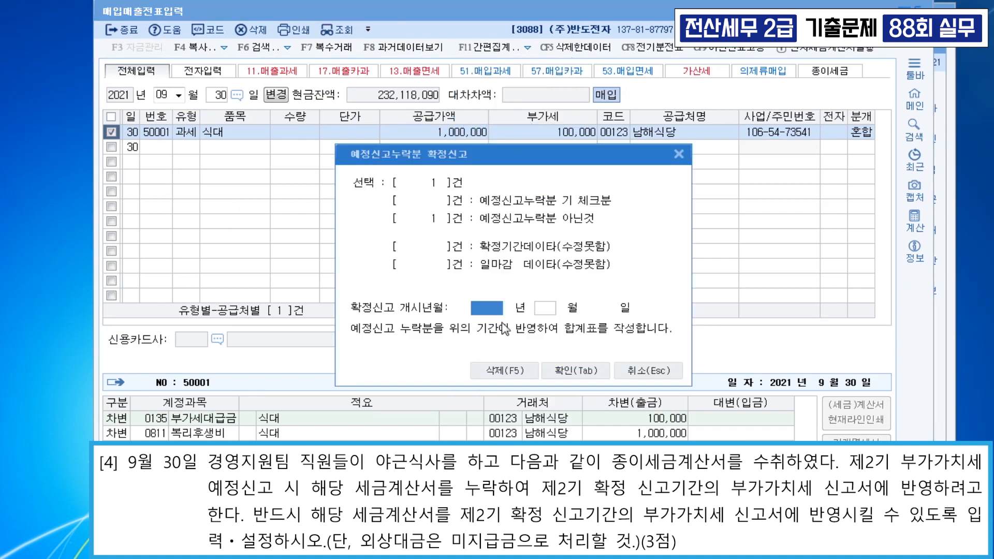
{"action": "type", "text": "2021"}
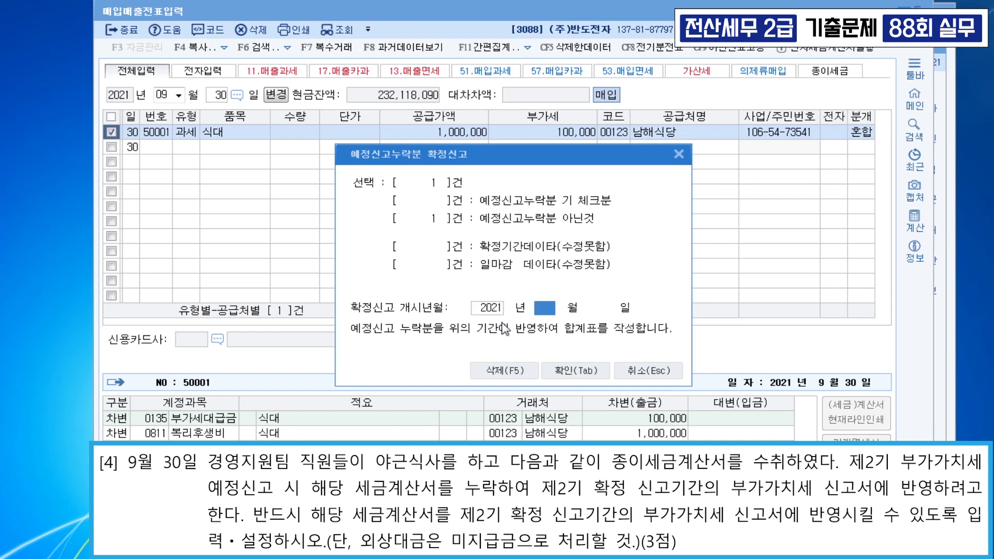
{"action": "type", "text": "10"}
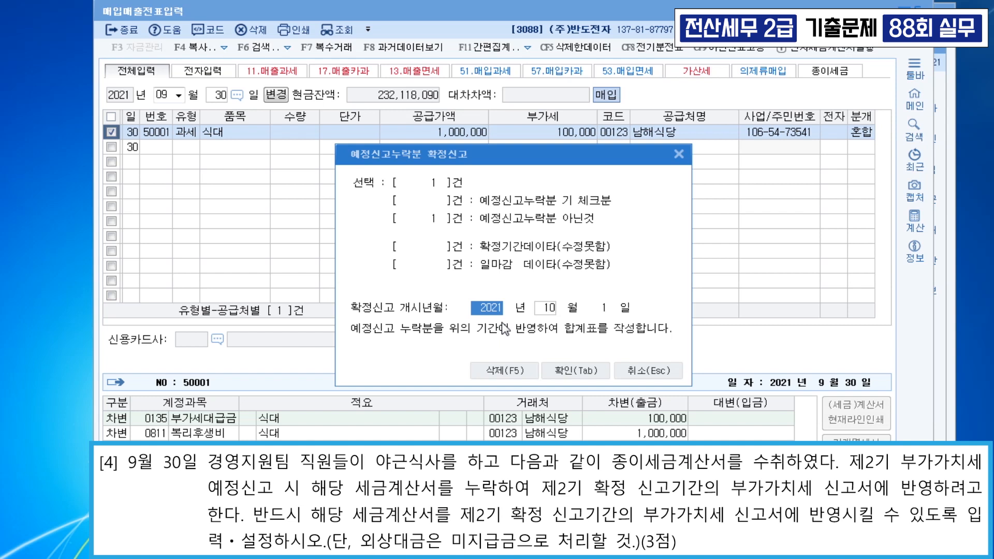
{"action": "left_click", "coordinate": [416, 312]}
{"action": "left_click", "coordinate": [589, 372]}
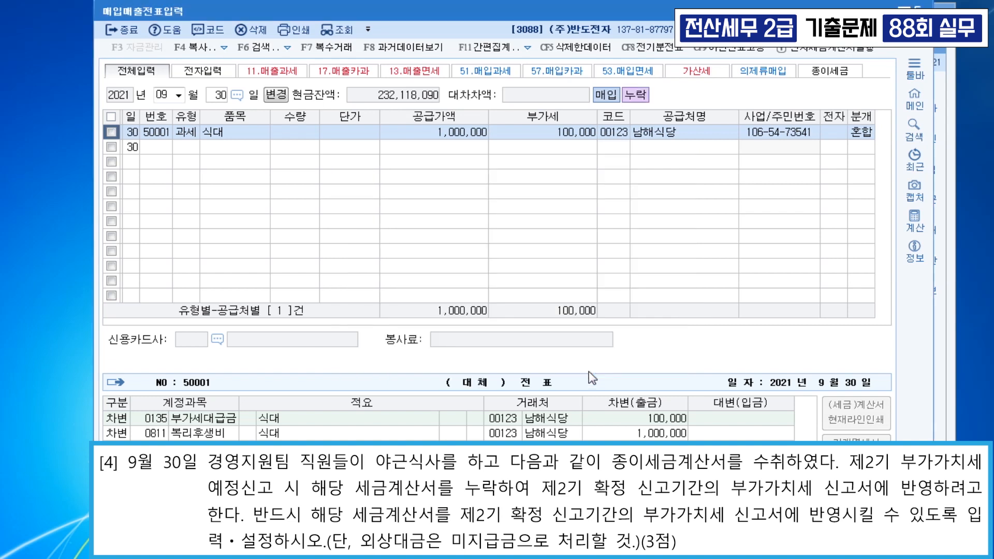
{"action": "left_click", "coordinate": [637, 102]}
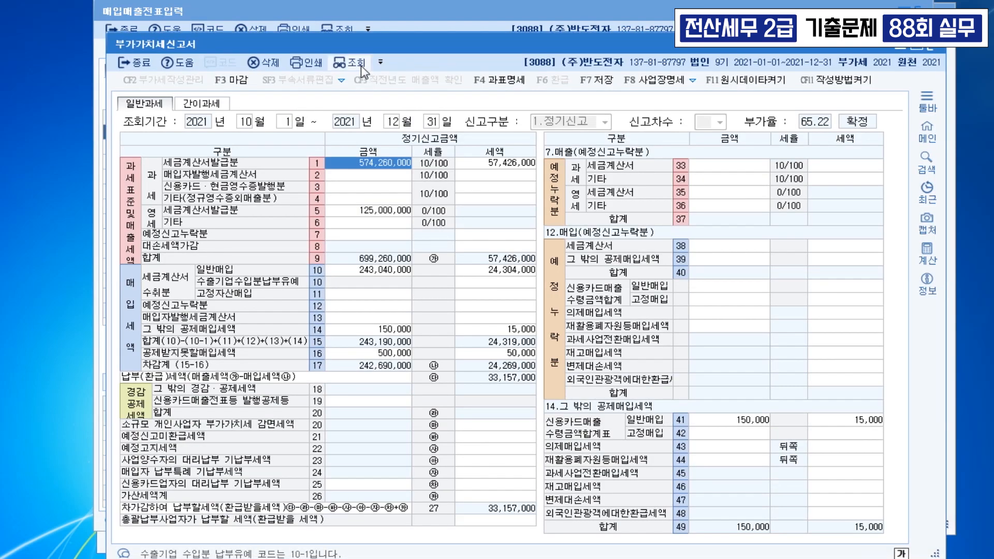
Reload the October–December VAT return, check the omitted purchase tax invoice in row 38, and close the return.
{"action": "left_click", "coordinate": [362, 67]}
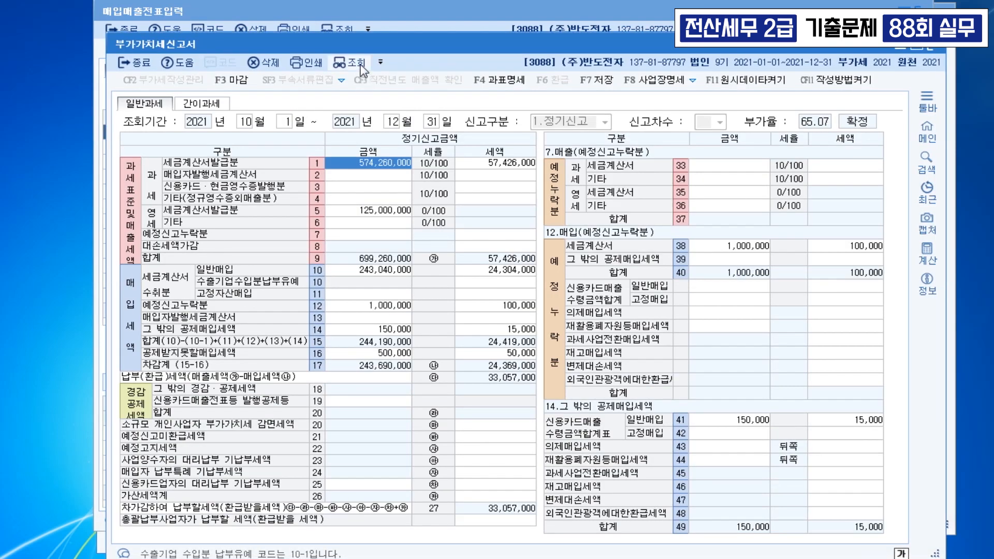
{"action": "left_click", "coordinate": [755, 250]}
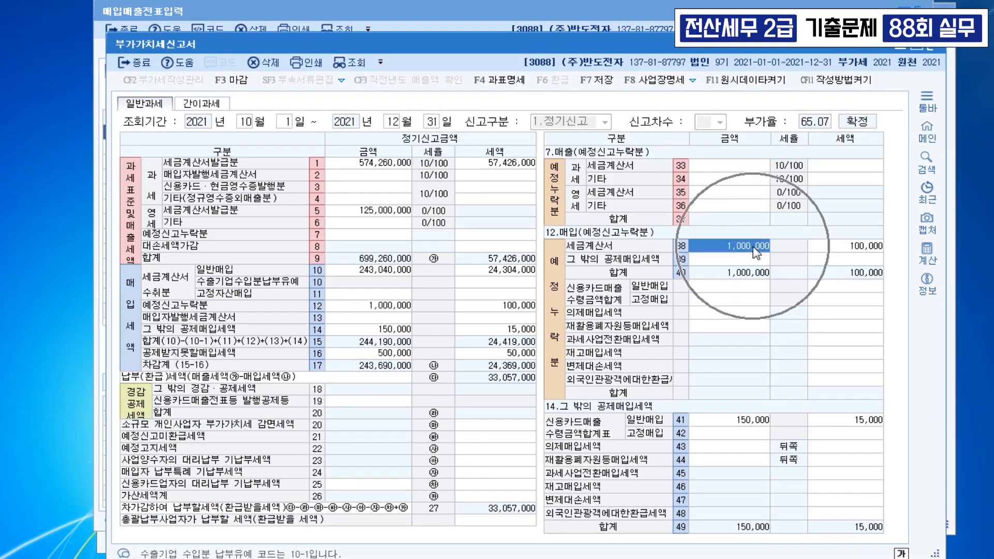
{"action": "left_click", "coordinate": [755, 253]}
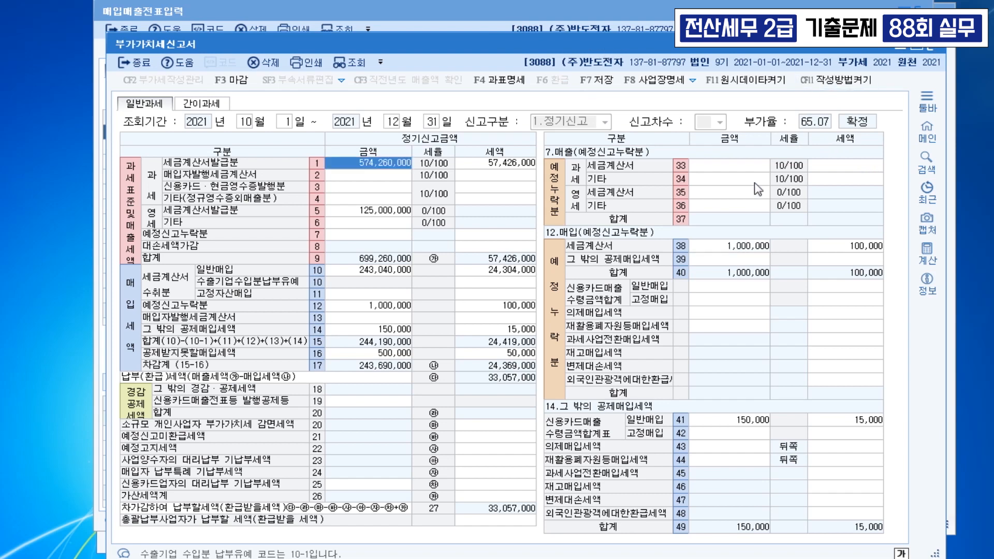
{"action": "left_click", "coordinate": [541, 321]}
{"action": "key", "text": "Escape"}
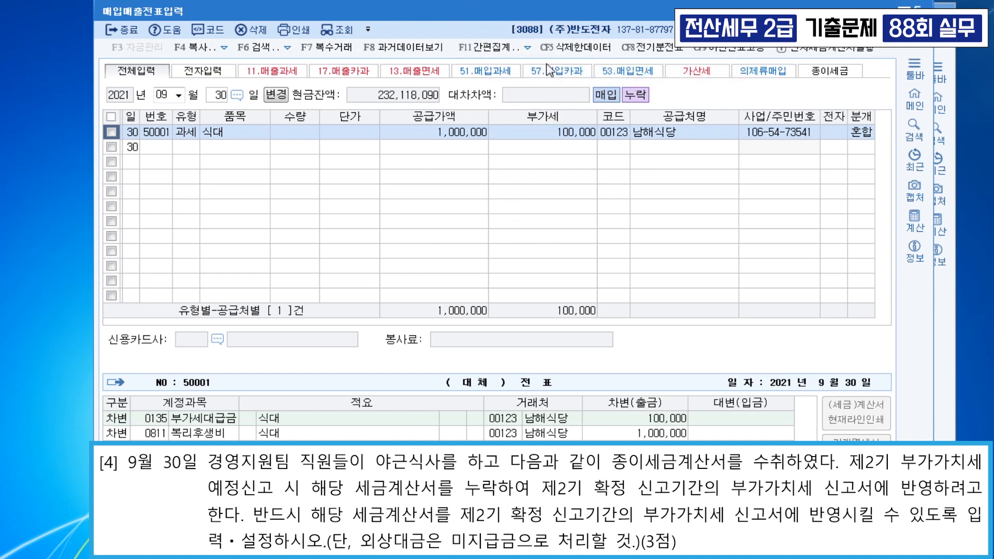
{"action": "left_click", "coordinate": [528, 52]}
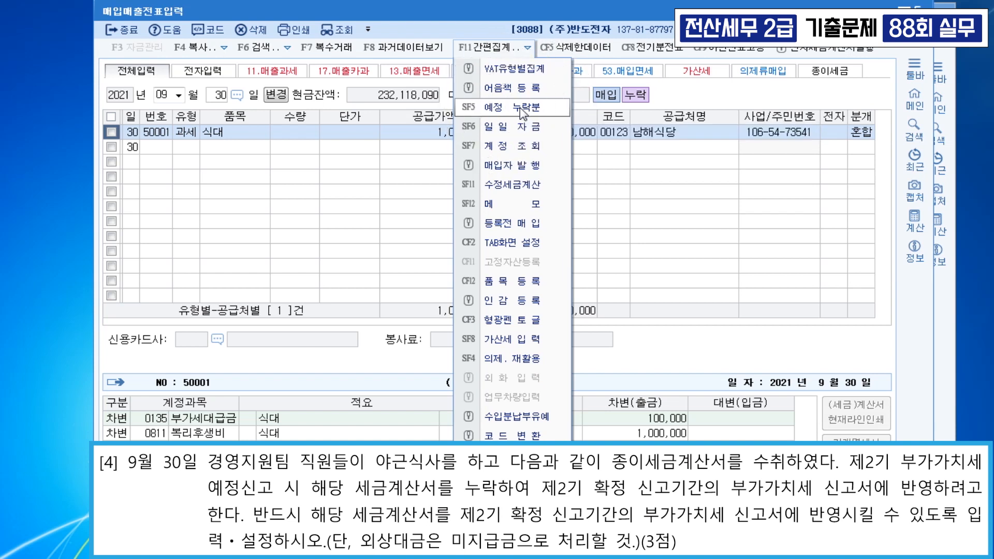
{"action": "left_click", "coordinate": [341, 178]}
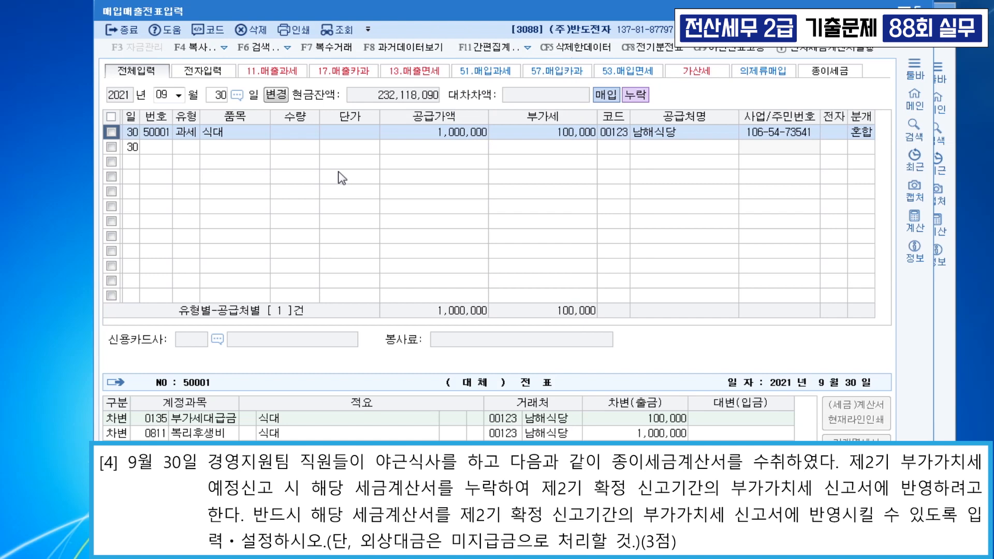
Switch the purchase and sales voucher entry date to December 16.
{"action": "key", "text": "Escape"}
{"action": "key", "text": "shift+Tab"}
{"action": "type", "text": "12"}
{"action": "key", "text": "Return"}
{"action": "type", "text": "16"}
{"action": "key", "text": "Return"}
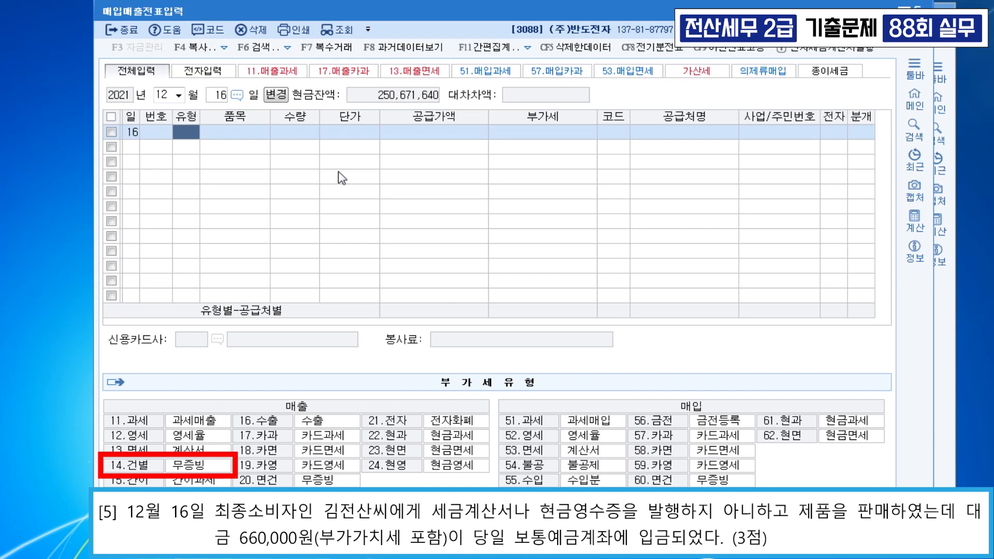
Enter a 건별 (14) sale of 제품 with a supply amount of 600,000.
{"action": "type", "text": "14"}
{"action": "key", "text": "Return"}
{"action": "type", "text": "제품"}
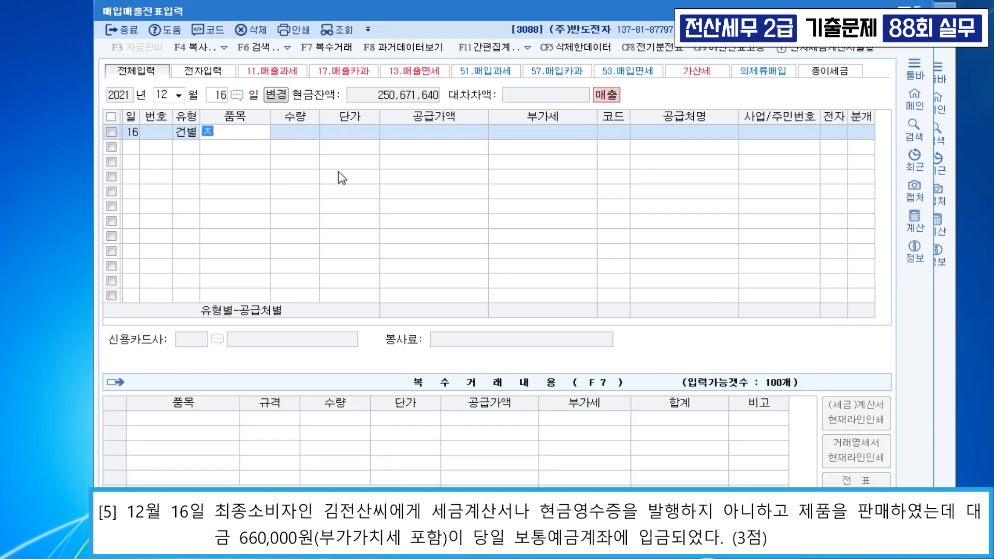
{"action": "key", "text": "Return"}
{"action": "key", "text": "Return"}
{"action": "key", "text": "Return"}
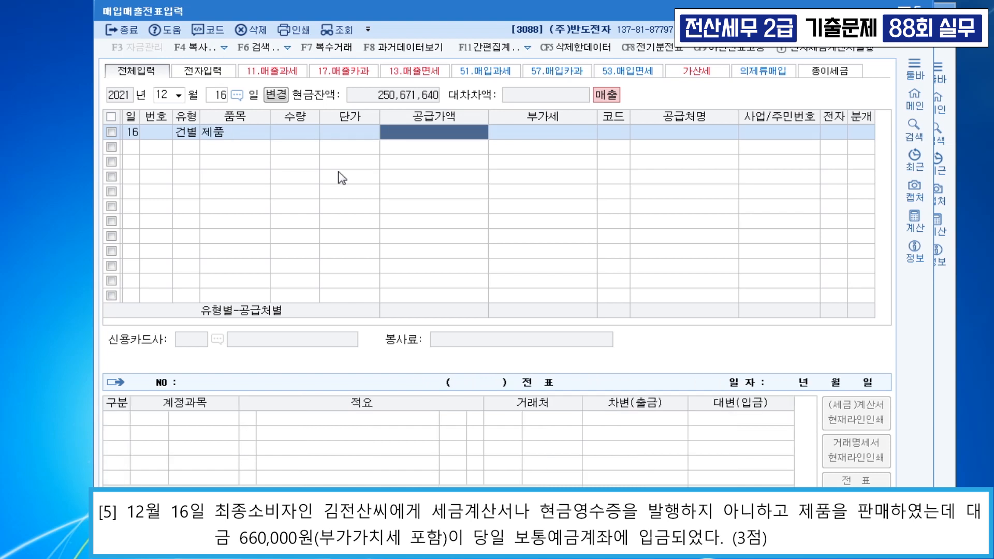
{"action": "type", "text": "600000"}
{"action": "key", "text": "Return"}
{"action": "key", "text": "Return"}
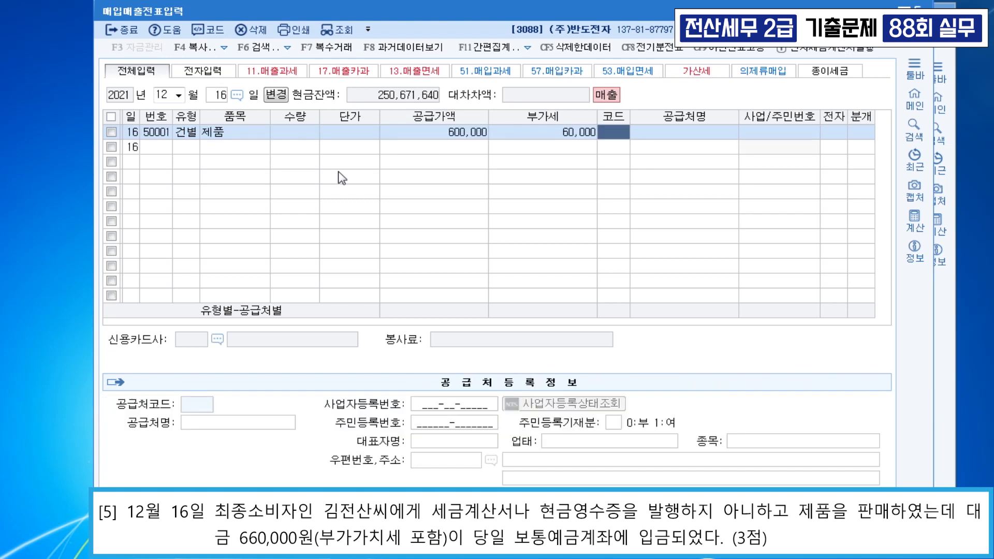
Look up the individual customer by name for the 제품 sale and journalize it as mixed (혼합).
{"action": "type", "text": "김전새"}
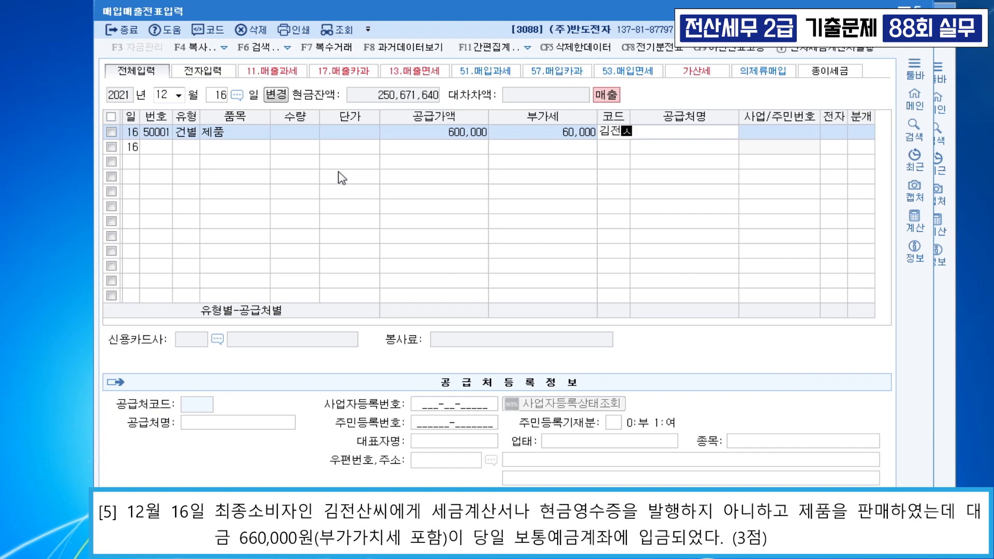
{"action": "key", "text": "Return"}
{"action": "key", "text": "BackSpace"}
{"action": "key", "text": "BackSpace"}
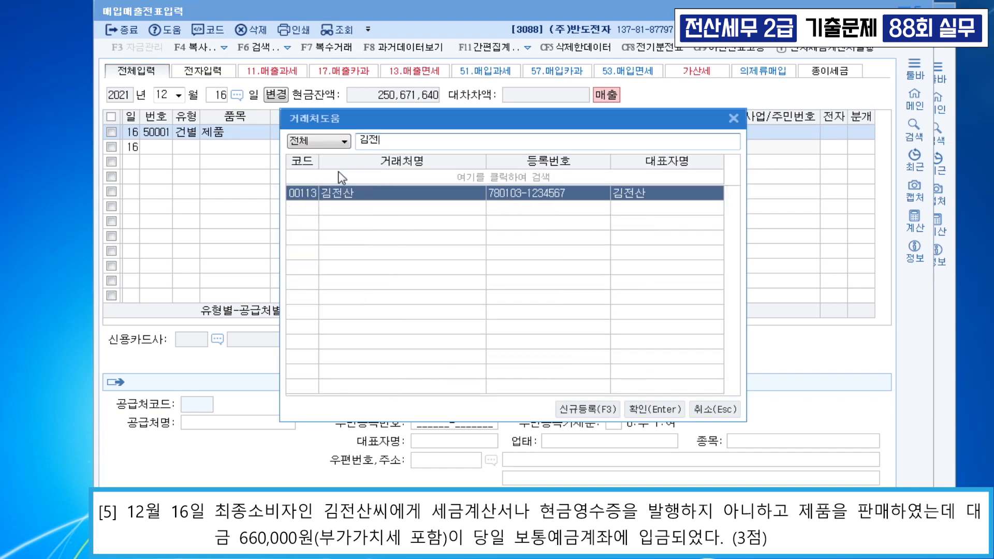
{"action": "key", "text": "Return"}
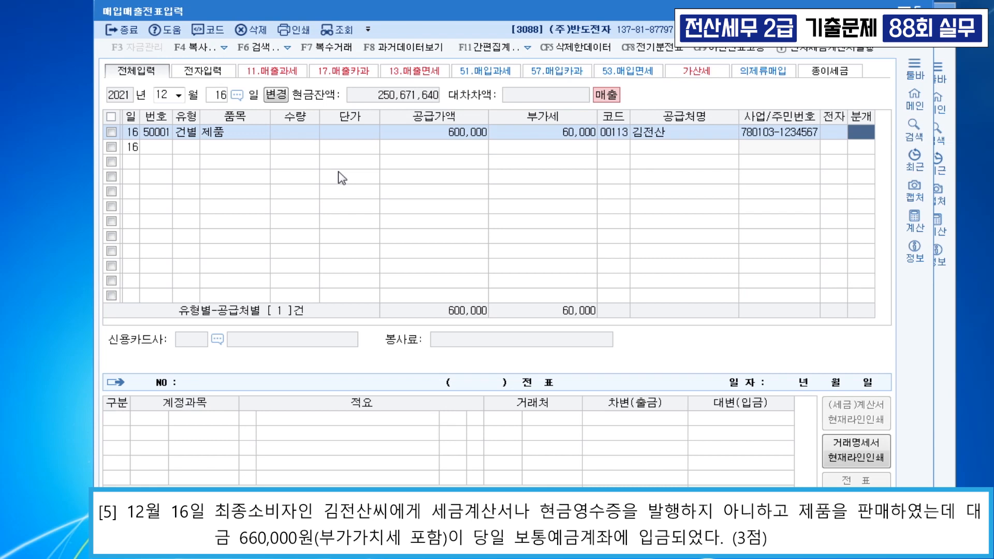
{"action": "key", "text": "3"}
{"action": "key", "text": "Return"}
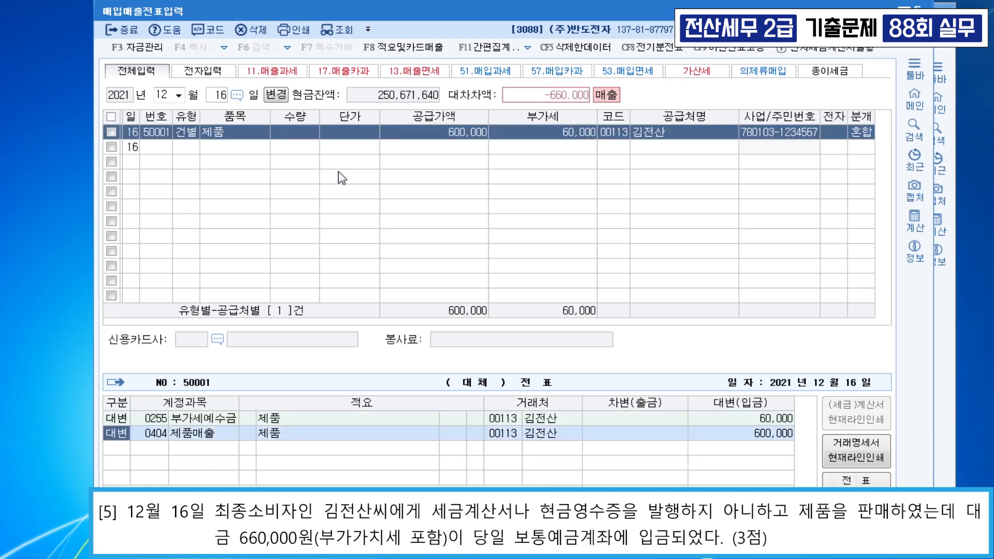
Add a 660,000 debit line for 보통예금 (0103) to the 제품 sale journal and finish the voucher.
{"action": "key", "text": "Return"}
{"action": "type", "text": "3"}
{"action": "key", "text": "Return"}
{"action": "type", "text": "103"}
{"action": "key", "text": "Return"}
{"action": "key", "text": "Return"}
{"action": "key", "text": "Return"}
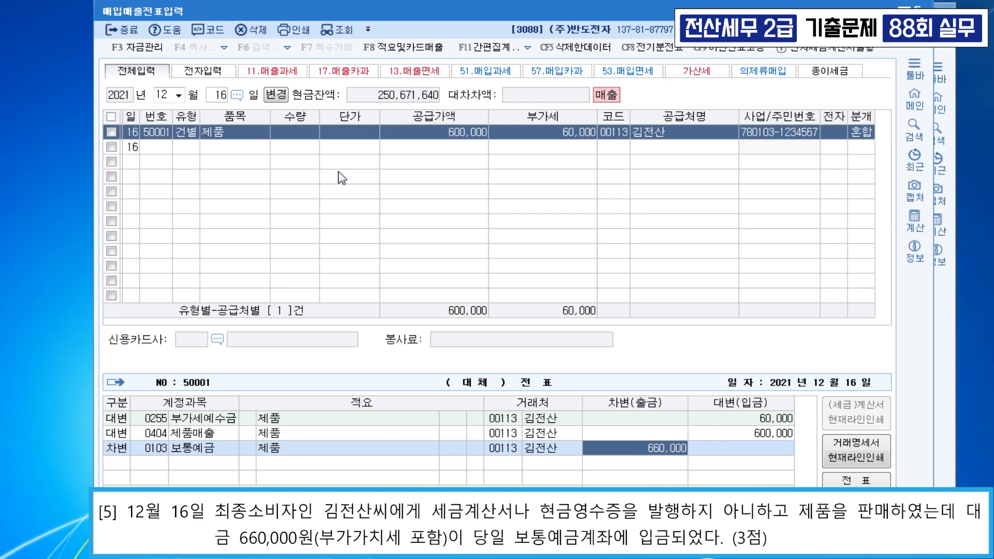
{"action": "key", "text": "Return"}
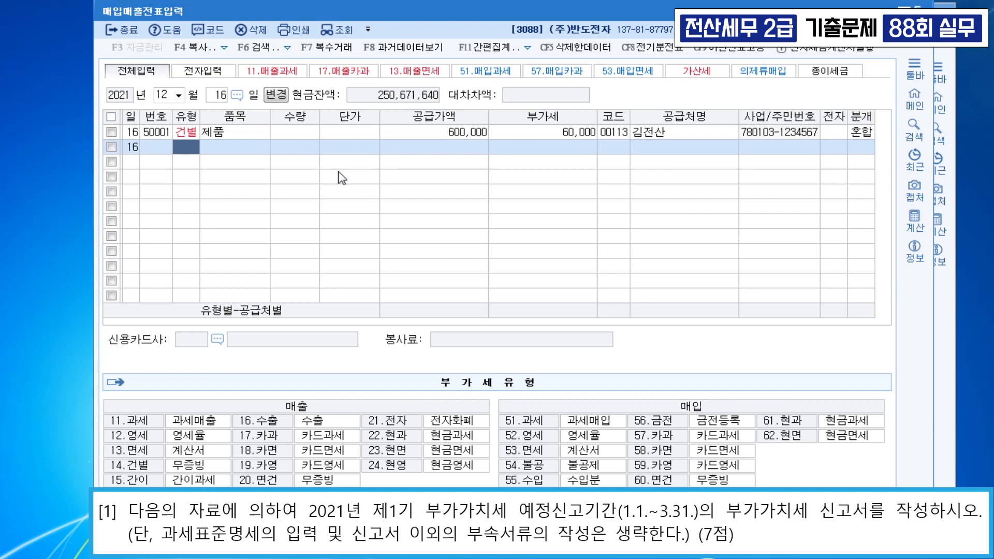
Find and open 부가가치세신고서 with ㅂㄱㄱ and load the period January 1 to March 31, 2021.
{"action": "key", "text": "ctrl+f"}
{"action": "type", "text": "ㅂㄱㄱ"}
{"action": "key", "text": "Return"}
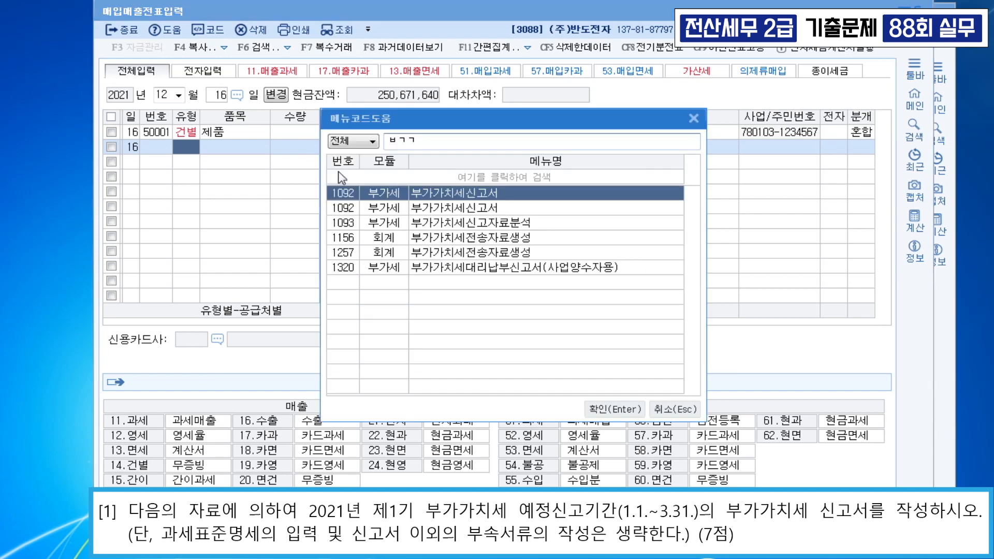
{"action": "key", "text": "Return"}
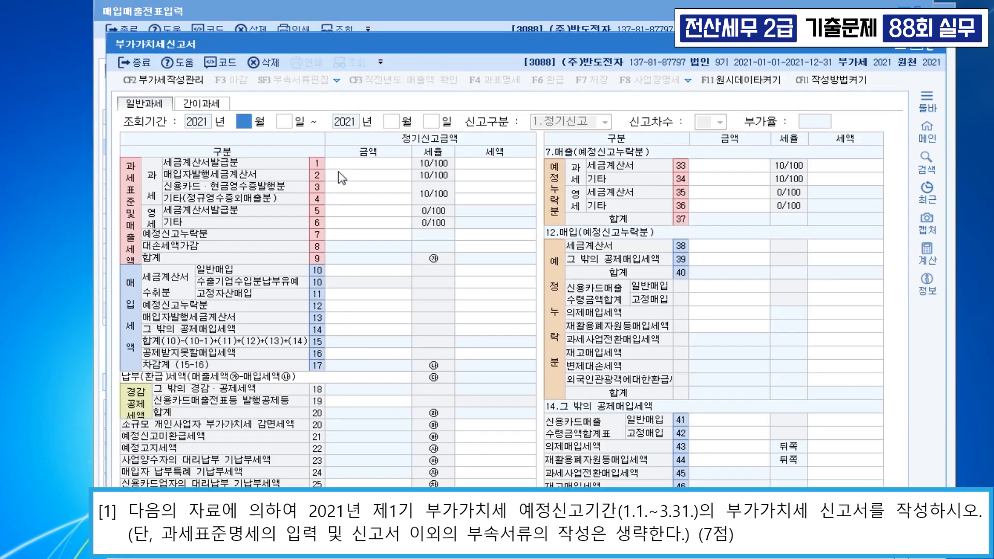
{"action": "type", "text": "1"}
{"action": "key", "text": "Return"}
{"action": "type", "text": "1"}
{"action": "key", "text": "Return"}
{"action": "type", "text": "3"}
{"action": "key", "text": "Return"}
{"action": "key", "text": "Return"}
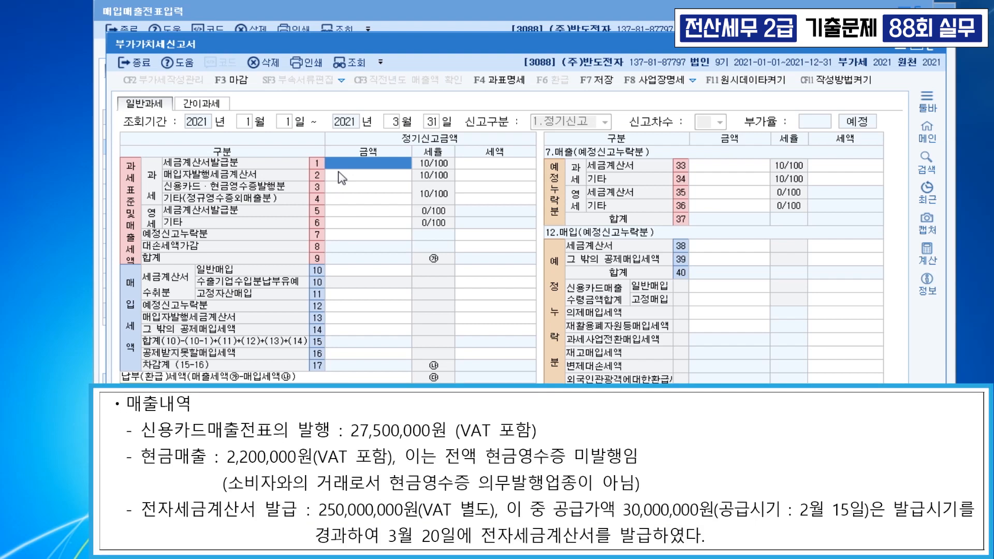
Enter sales of 25,000,000 in row 3 (신용카드·현금영수증발행분) and 2,000,000 in row 4 (기타).
{"action": "key", "text": "Down"}
{"action": "key", "text": "Down"}
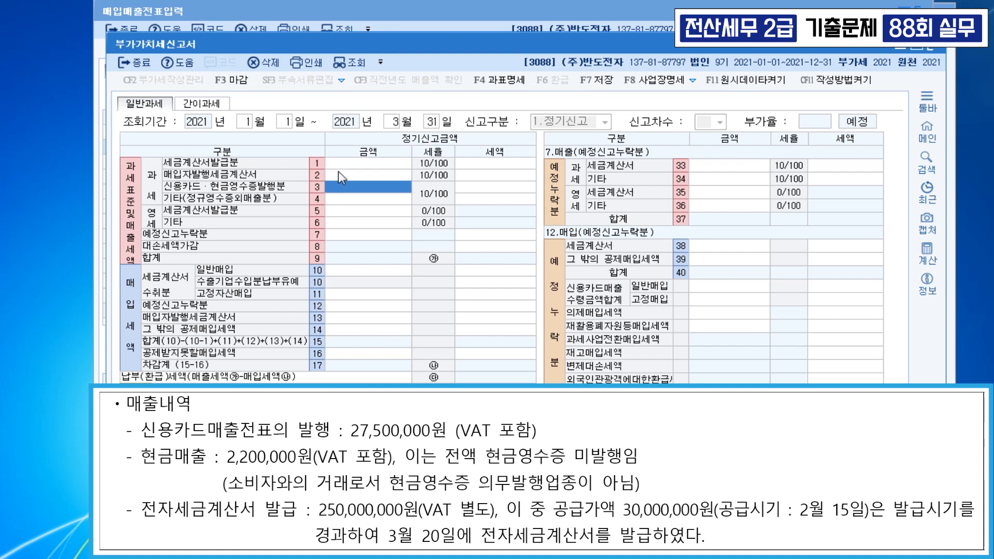
{"action": "type", "text": "25000000"}
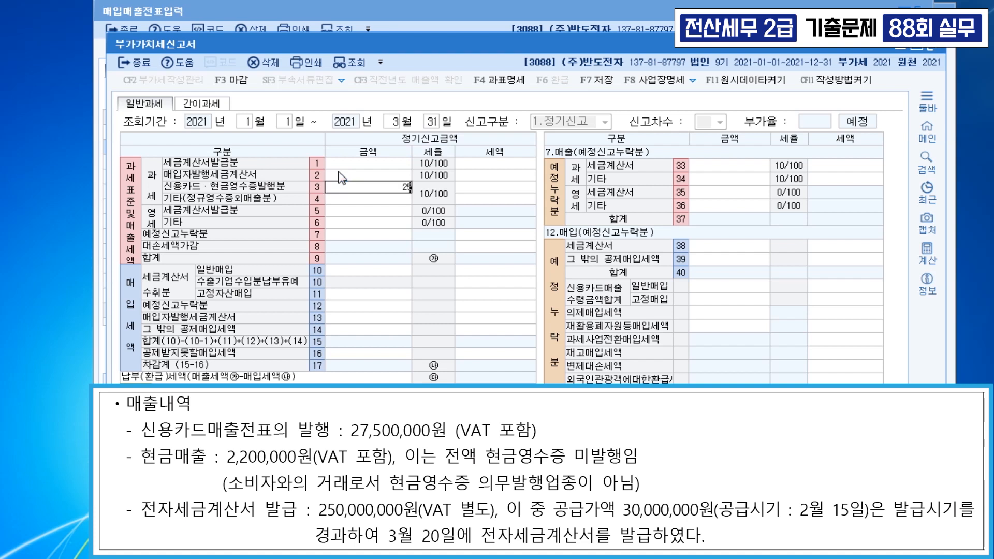
{"action": "key", "text": "Return"}
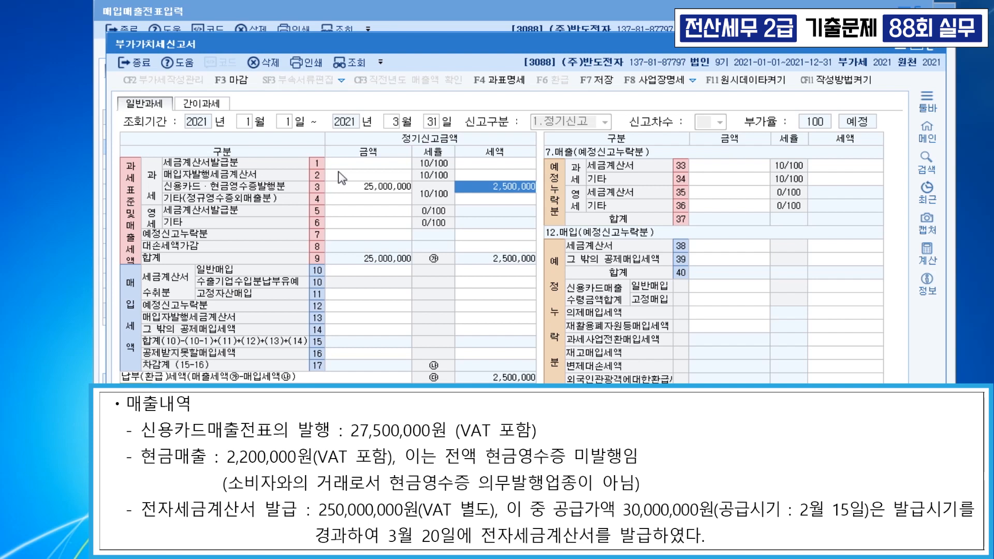
{"action": "key", "text": "Return"}
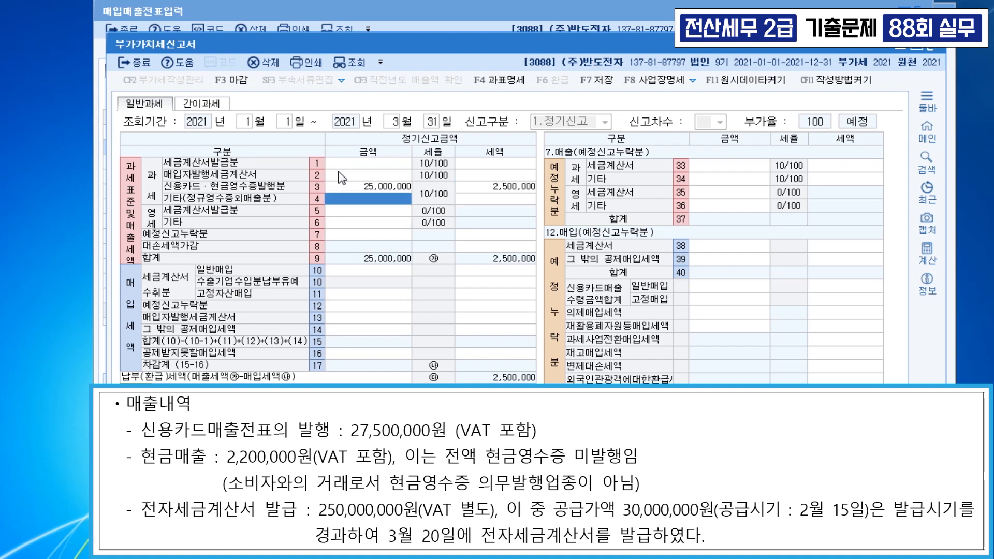
{"action": "type", "text": "2000000"}
{"action": "key", "text": "Return"}
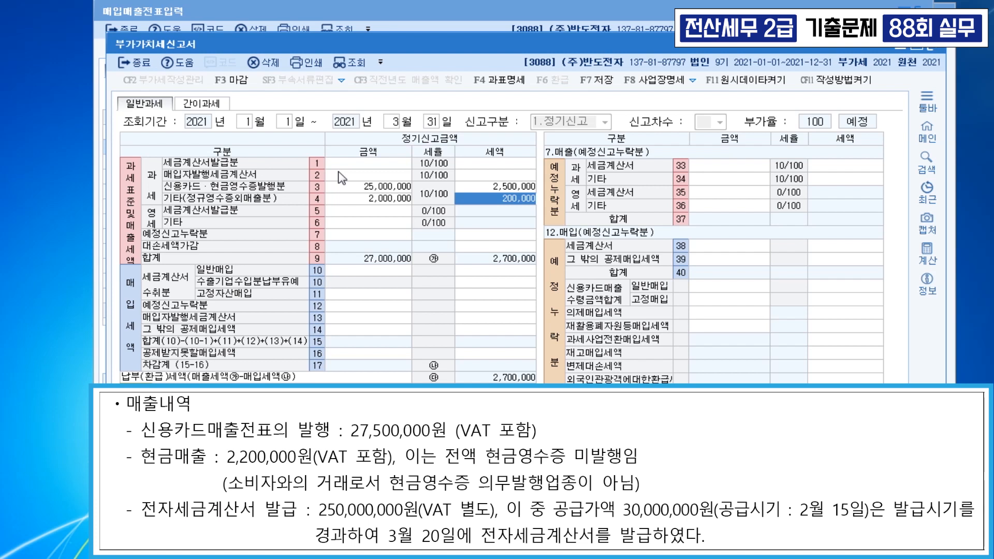
Enter 250,000,000 as the taxable tax-invoice sales amount in row 1 (세금계산서발급분).
{"action": "key", "text": "Up"}
{"action": "key", "text": "Up"}
{"action": "key", "text": "Up"}
{"action": "key", "text": "Left"}
{"action": "type", "text": "250,000"}
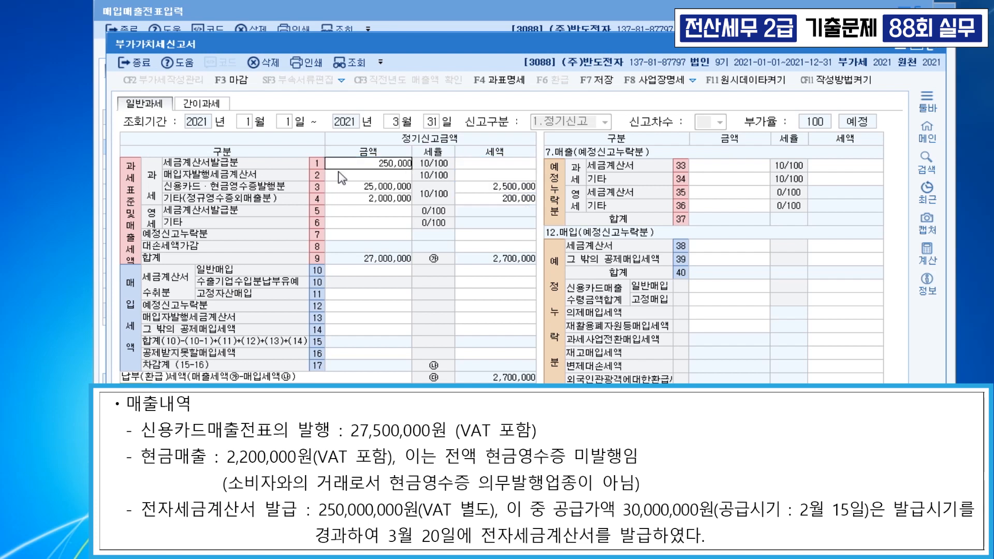
{"action": "type", "text": ",000"}
{"action": "key", "text": "Return"}
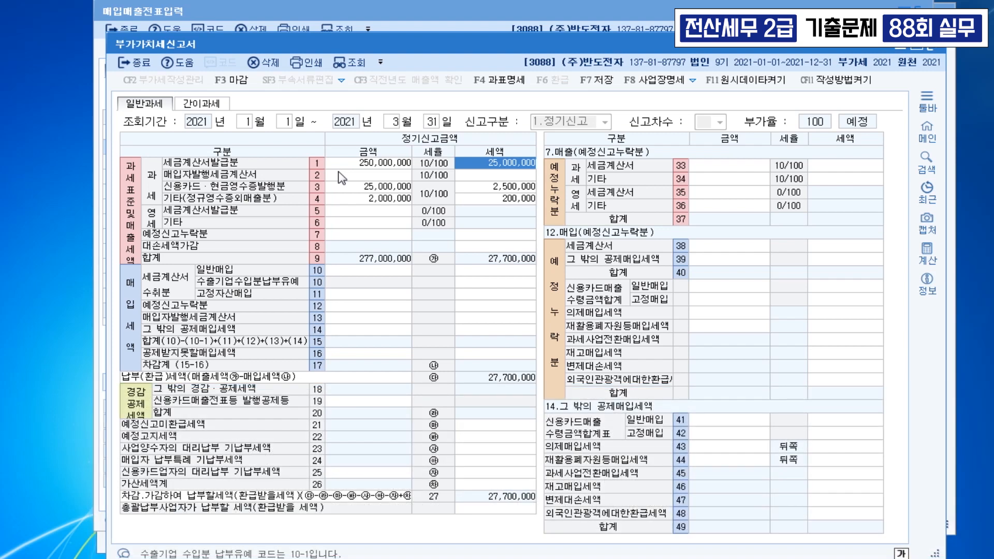
Open the 가산세명세 detail and enter 30,000,000 for late-issued tax invoices (지연발급 등) in row 62.
{"action": "left_click", "coordinate": [507, 487]}
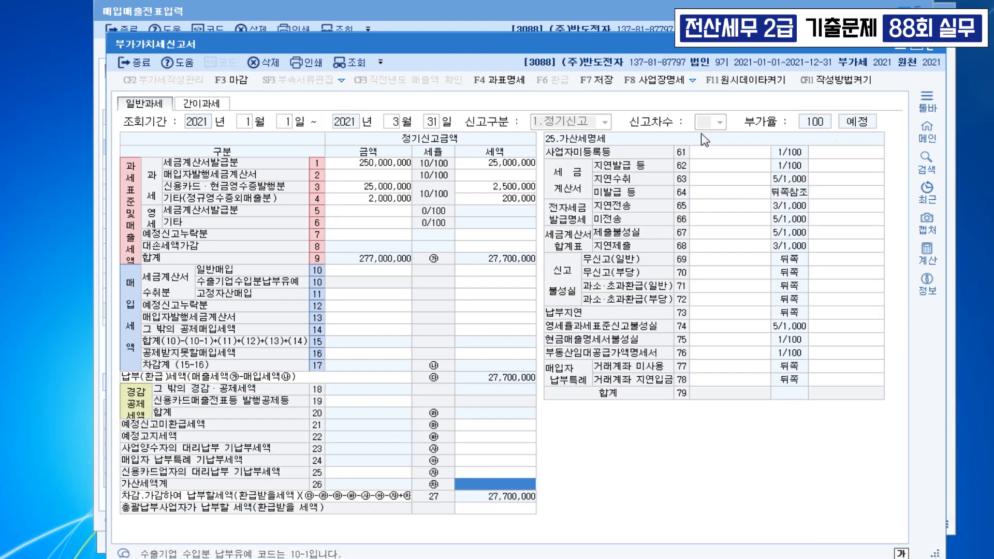
{"action": "left_click", "coordinate": [729, 166]}
{"action": "type", "text": "30000000"}
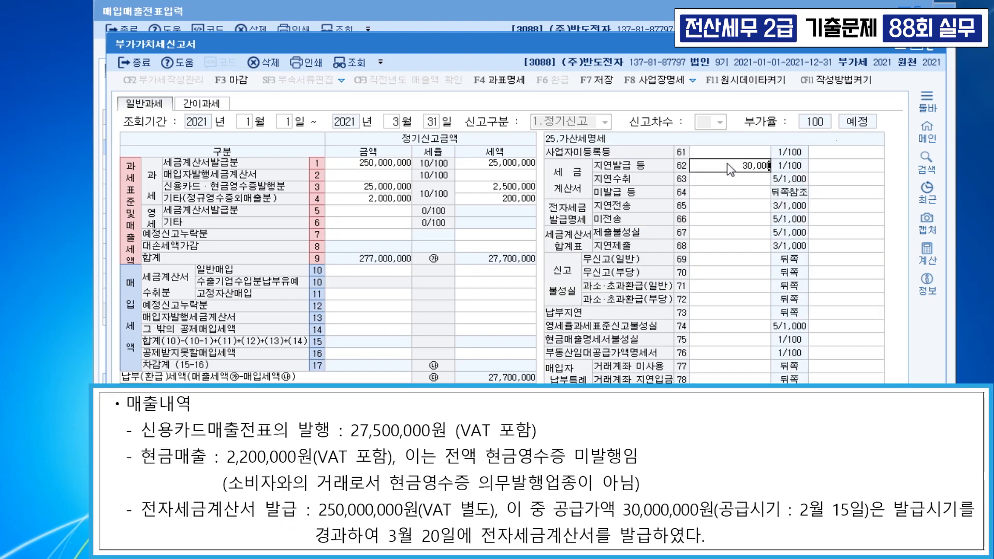
{"action": "key", "text": "Return"}
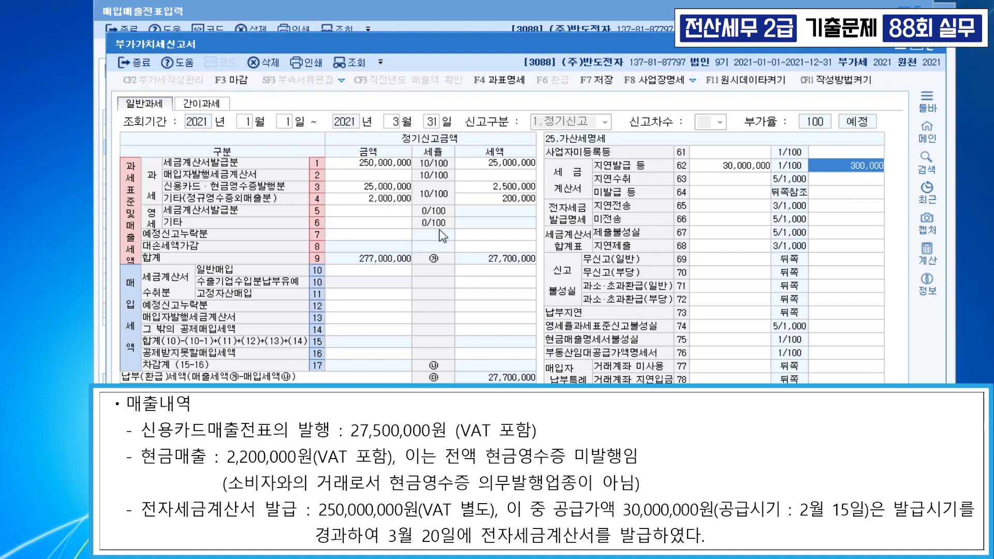
Enter general tax-invoice purchases (일반매입) in row 10 as 142,000,000 with tax of 14,200,000.
{"action": "left_click", "coordinate": [750, 170]}
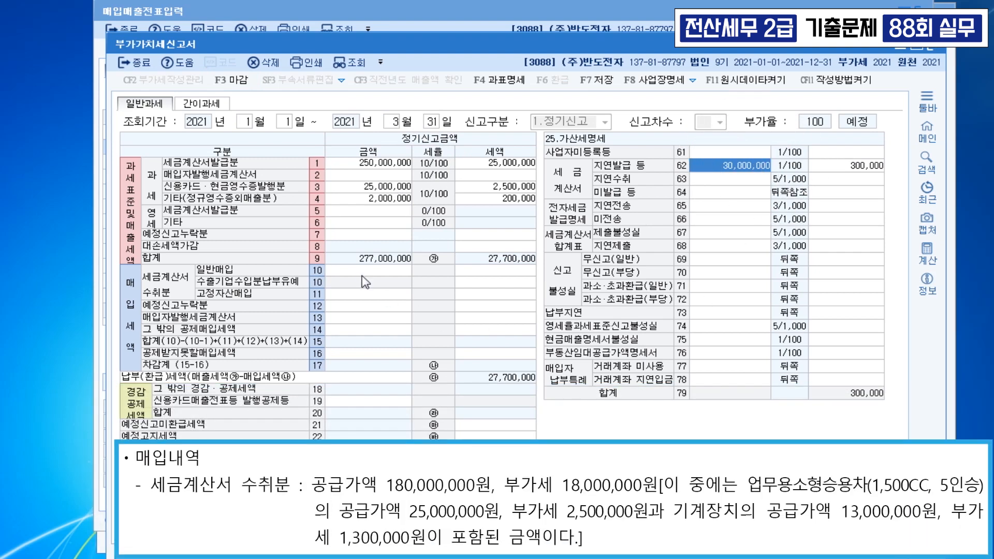
{"action": "left_click", "coordinate": [362, 273]}
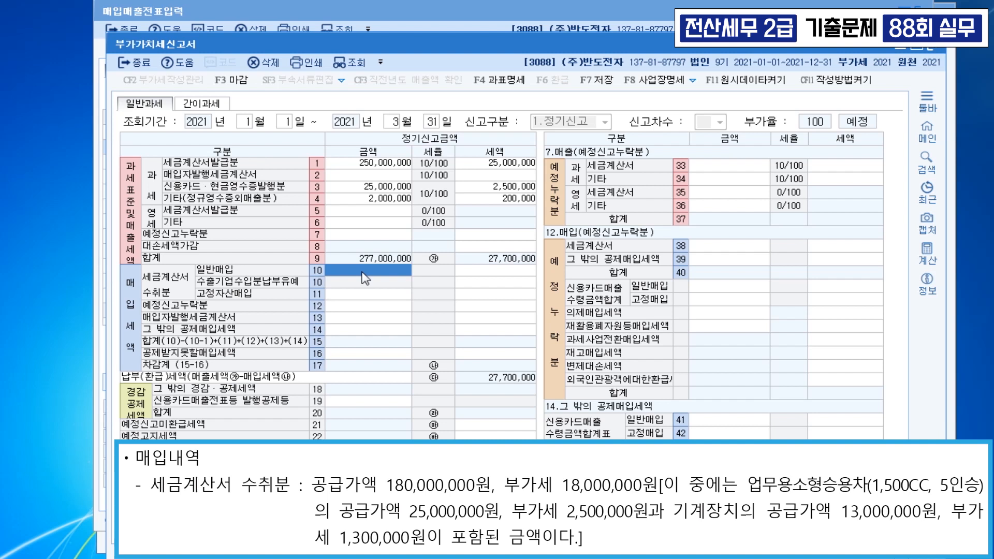
{"action": "type", "text": "142000000"}
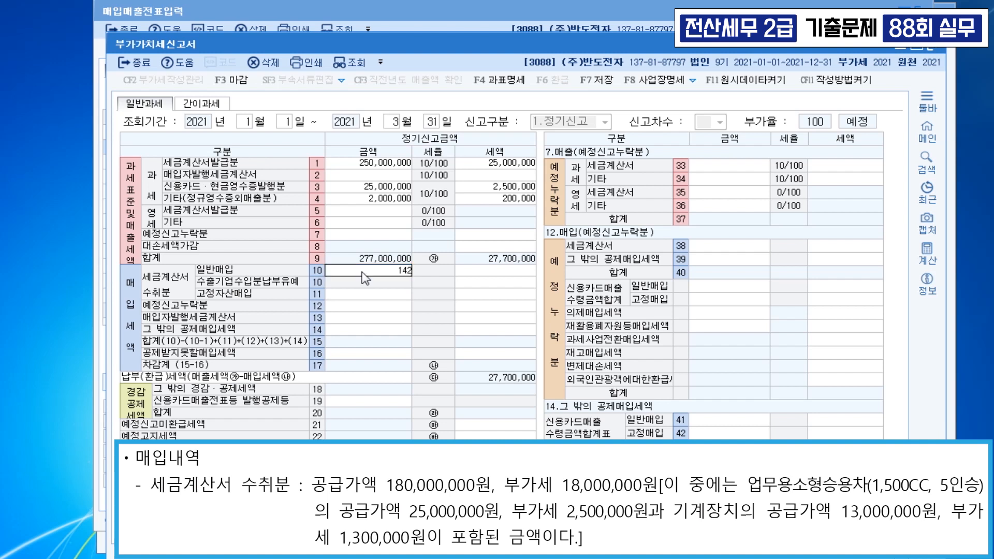
{"action": "key", "text": "Return"}
{"action": "type", "text": "14200000"}
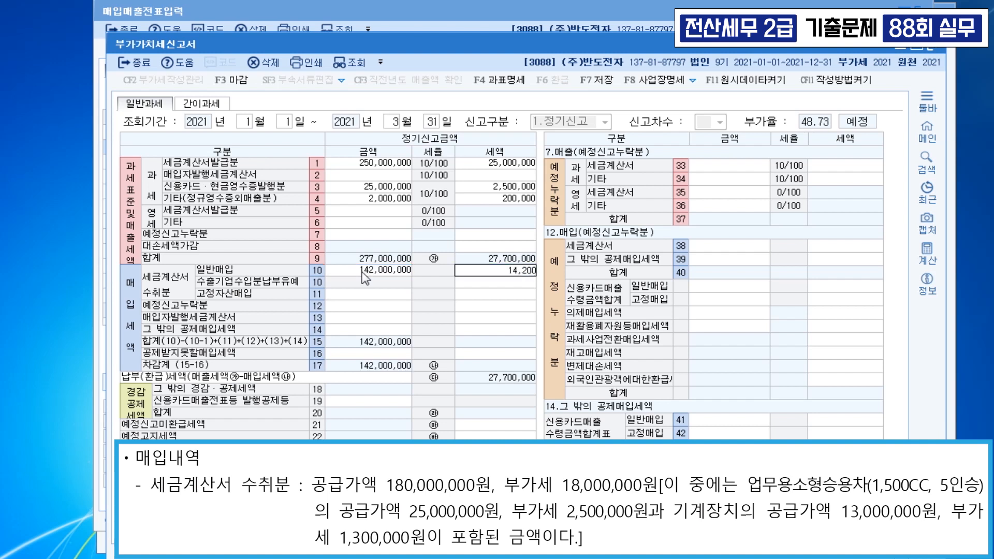
{"action": "key", "text": "Return"}
Enter fixed-asset purchases (고정자산매입) in row 11 as 38,000,000 with tax of 3,800,000.
{"action": "key", "text": "Return"}
{"action": "key", "text": "Return"}
{"action": "key", "text": "Up"}
{"action": "key", "text": "Left"}
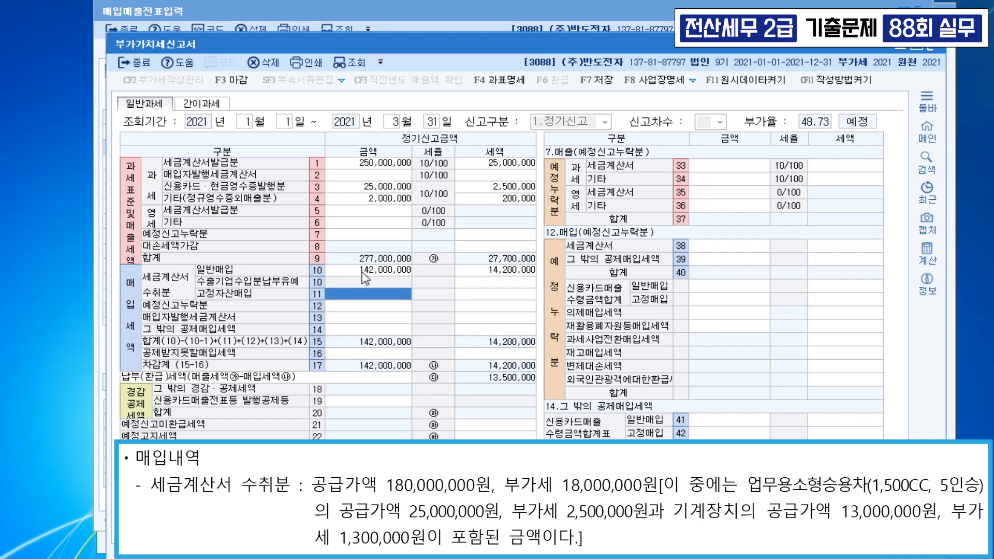
{"action": "type", "text": "38,000,000"}
{"action": "key", "text": "Return"}
{"action": "type", "text": "3,800,000"}
{"action": "key", "text": "Return"}
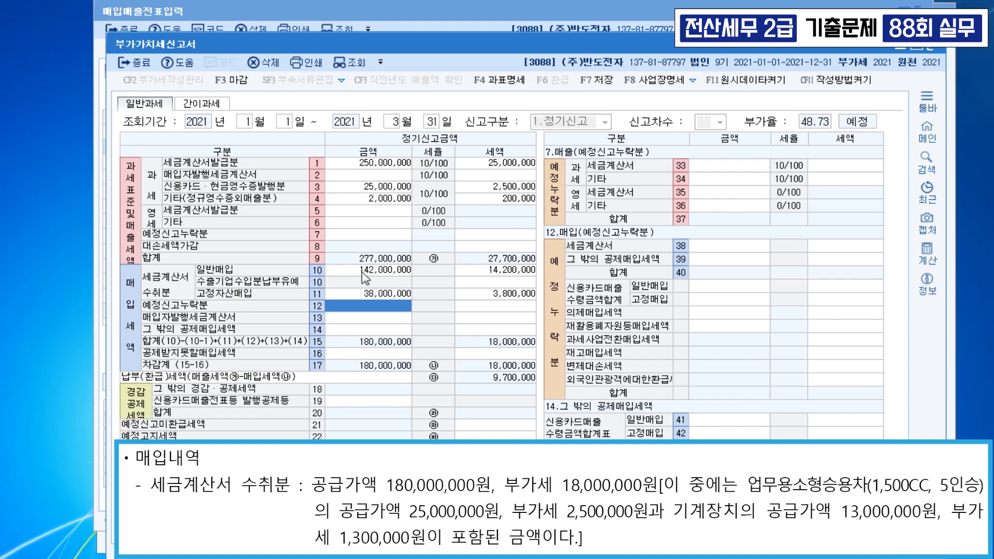
Enter 25,000,000 with tax of 2,500,000 in row 50 of the 공제받지못할매입세액 detail and save the VAT return.
{"action": "left_click", "coordinate": [357, 357]}
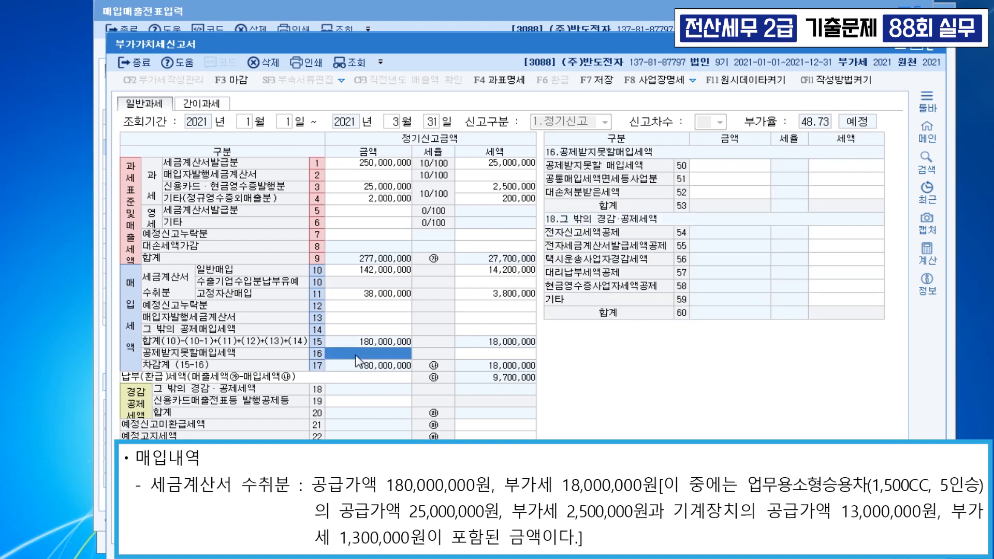
{"action": "left_click", "coordinate": [722, 166]}
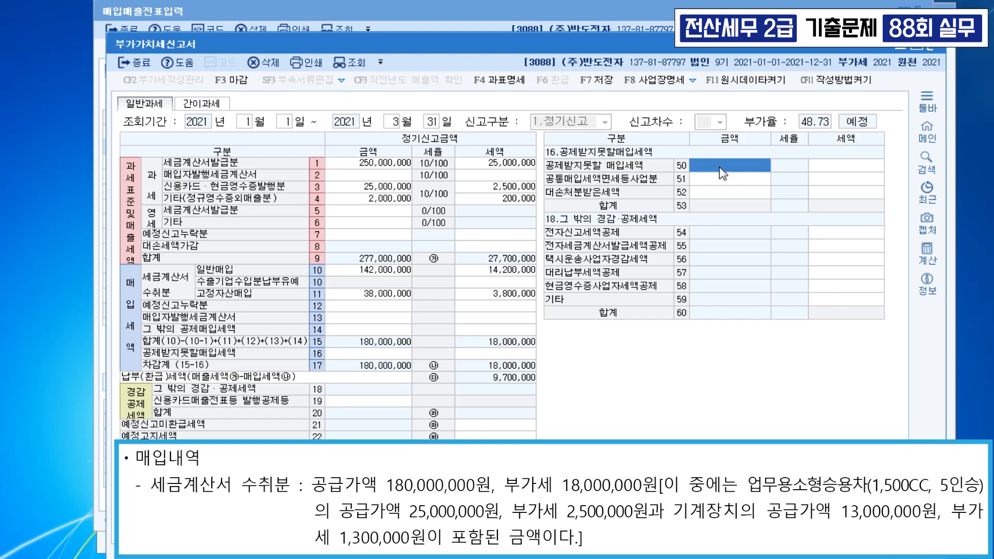
{"action": "type", "text": "25000000"}
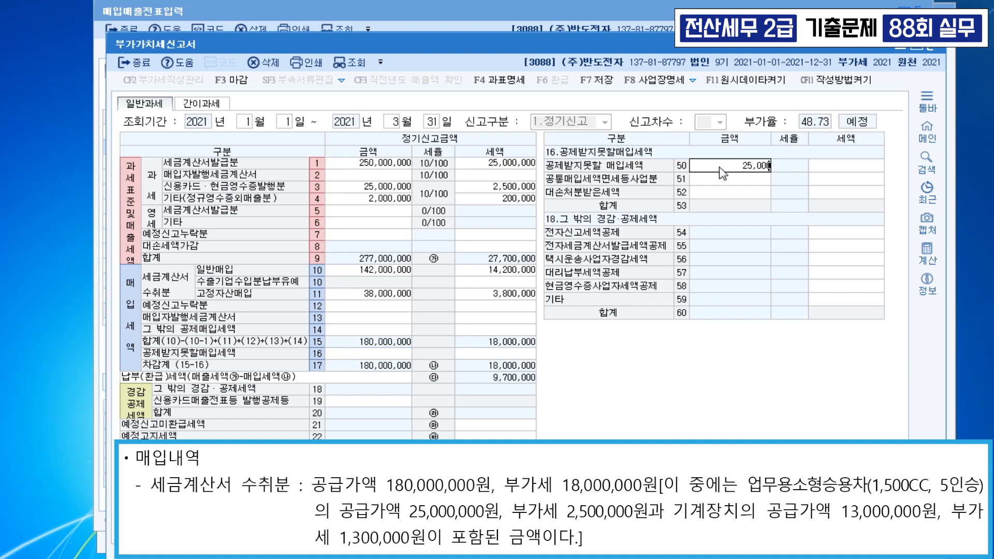
{"action": "key", "text": "Return"}
{"action": "type", "text": "2500000"}
{"action": "key", "text": "Return"}
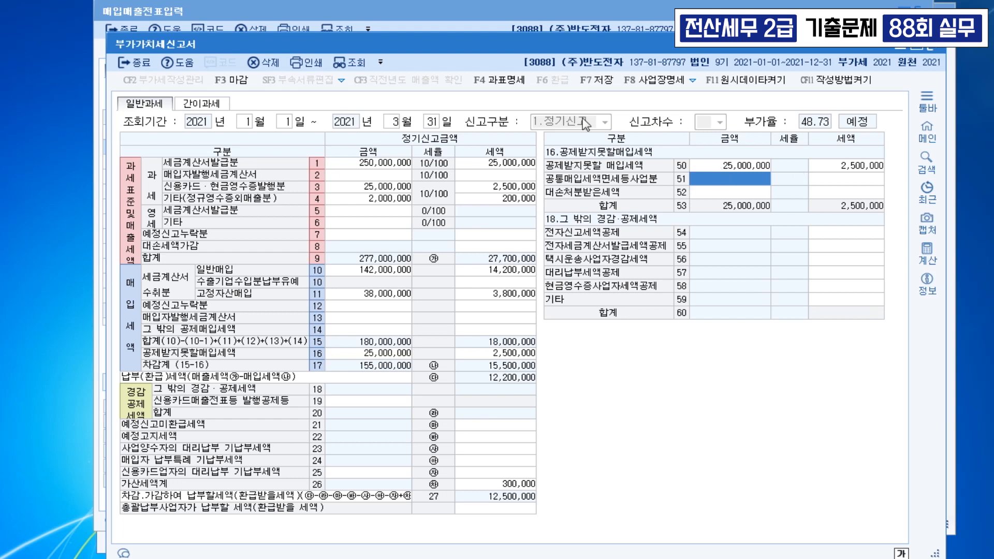
{"action": "left_click", "coordinate": [597, 80]}
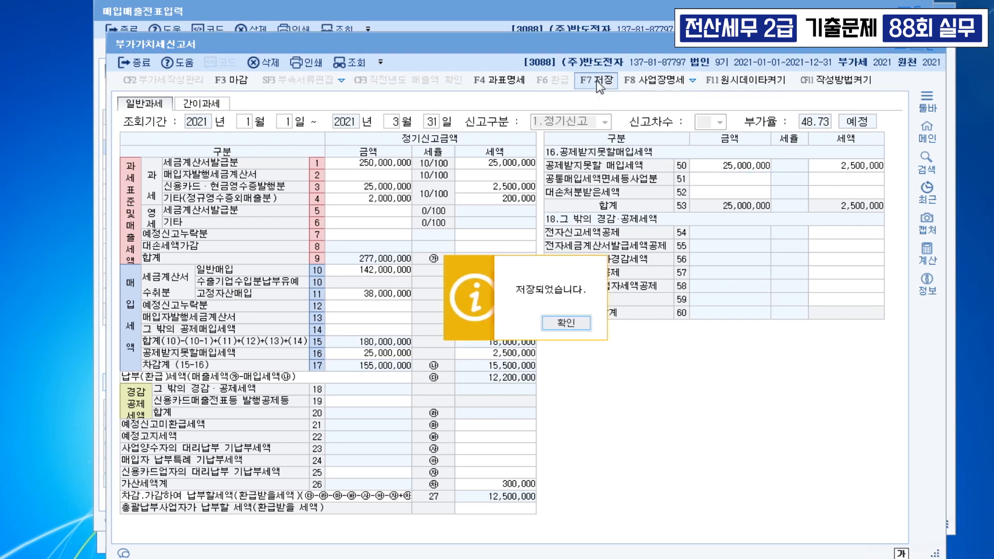
{"action": "left_click", "coordinate": [573, 325]}
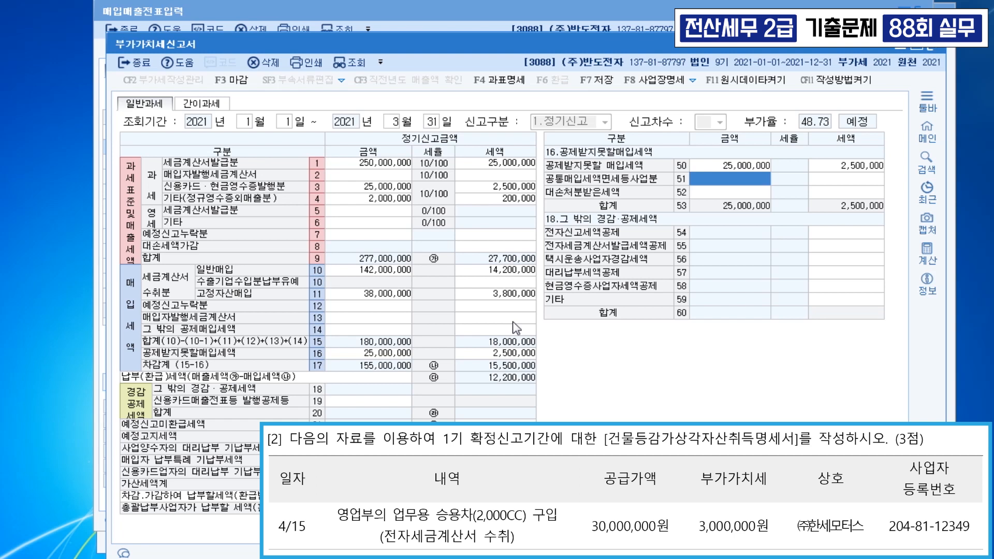
Find and open 건물등감가상각자산취득명세서 with ㄱㅁ and set the period to April through June 2021.
{"action": "key", "text": "ctrl+f"}
{"action": "type", "text": "ㄱ"}
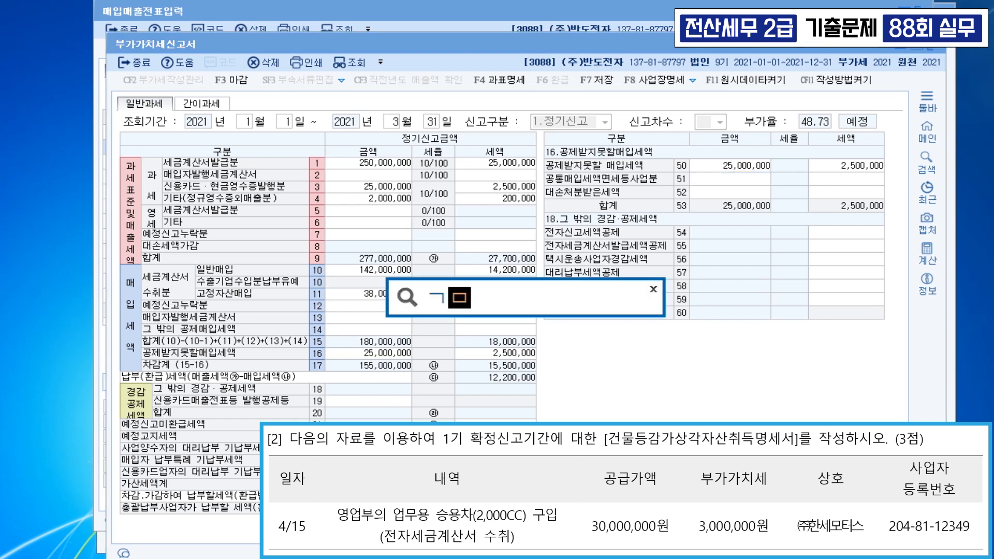
{"action": "type", "text": "ㅁ"}
{"action": "key", "text": "Down"}
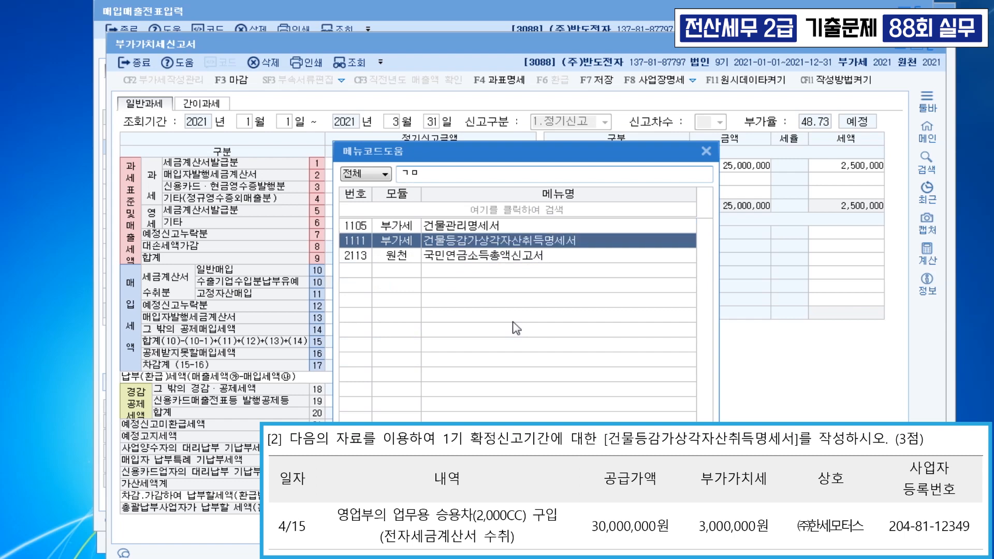
{"action": "key", "text": "Return"}
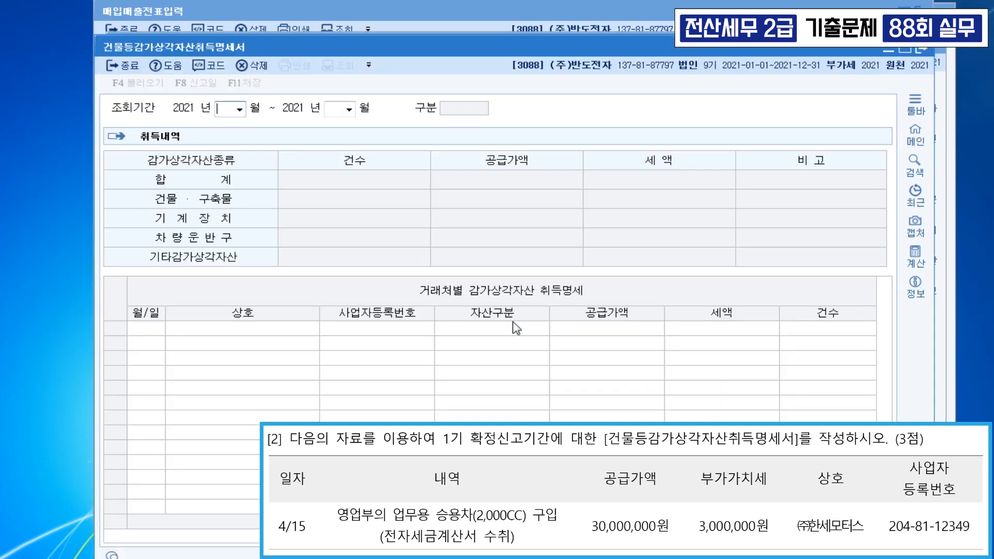
{"action": "type", "text": "04"}
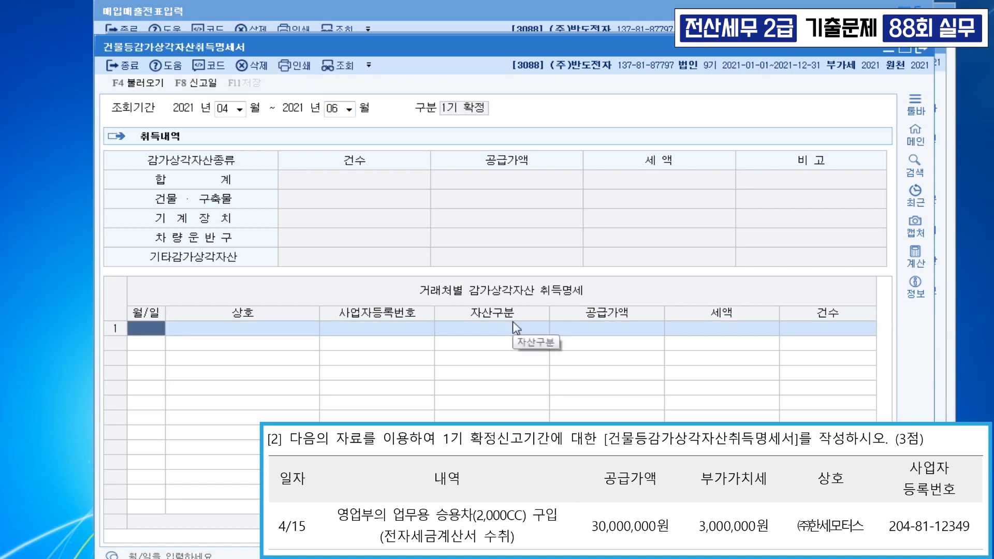
Date the first acquisition line 04-15 and select (주)한세모터스 as the vendor by searching for 세모.
{"action": "type", "text": "060415"}
{"action": "key", "text": "Return"}
{"action": "key", "text": "F2"}
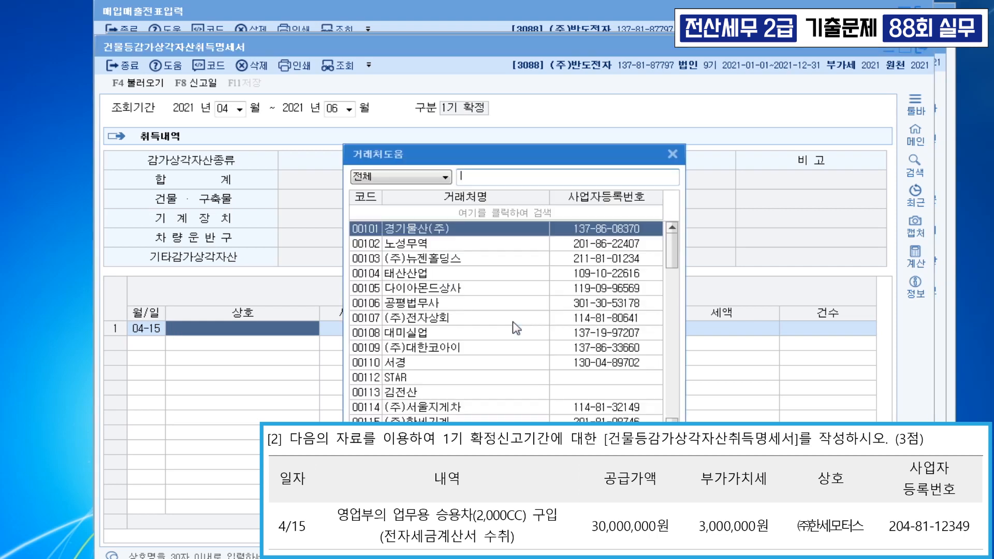
{"action": "type", "text": "시"}
{"action": "key", "text": "BackSpace"}
{"action": "type", "text": "세모"}
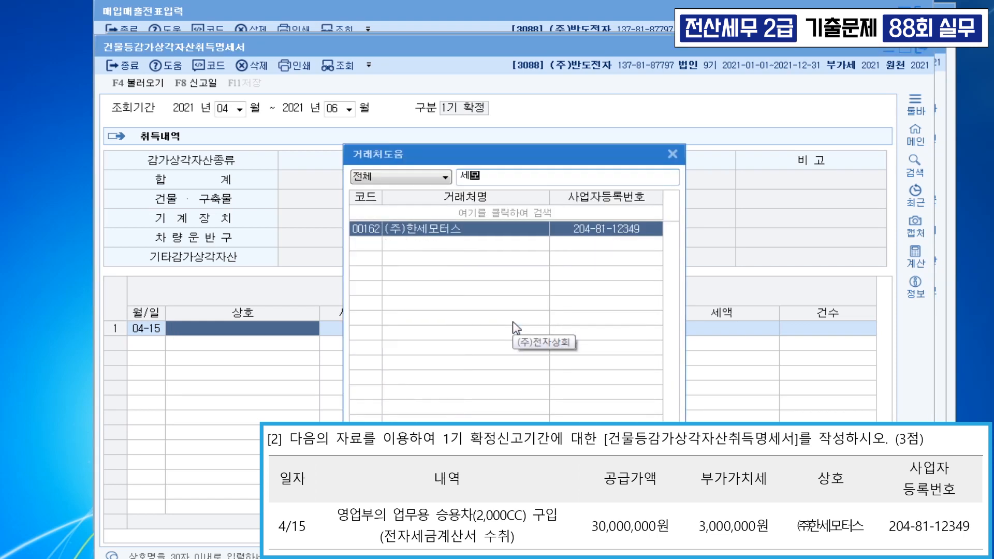
{"action": "key", "text": "Return"}
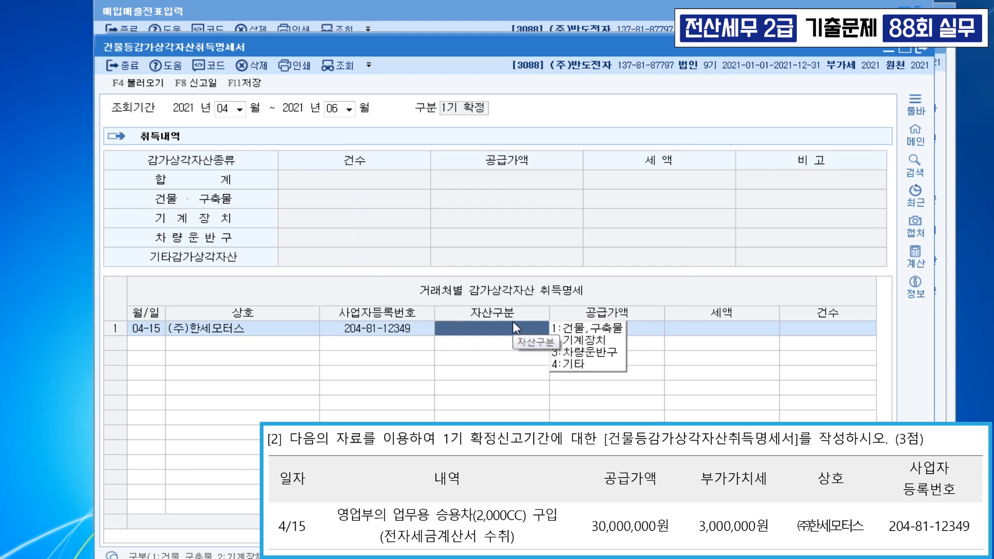
Classify the 04-15 acquisition as 차량운반구 and enter a supply amount of 30,000,000.
{"action": "type", "text": "3"}
{"action": "key", "text": "Return"}
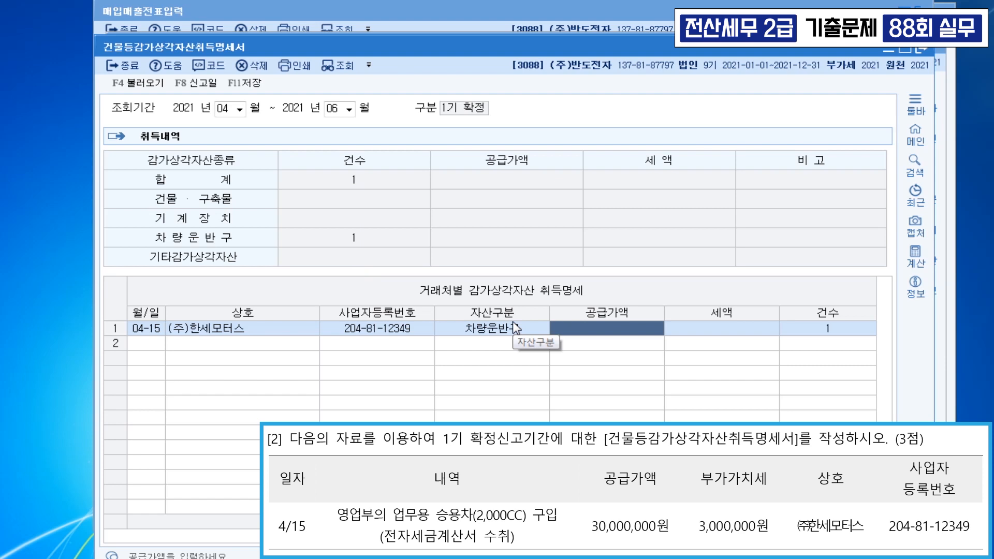
{"action": "type", "text": "30000000"}
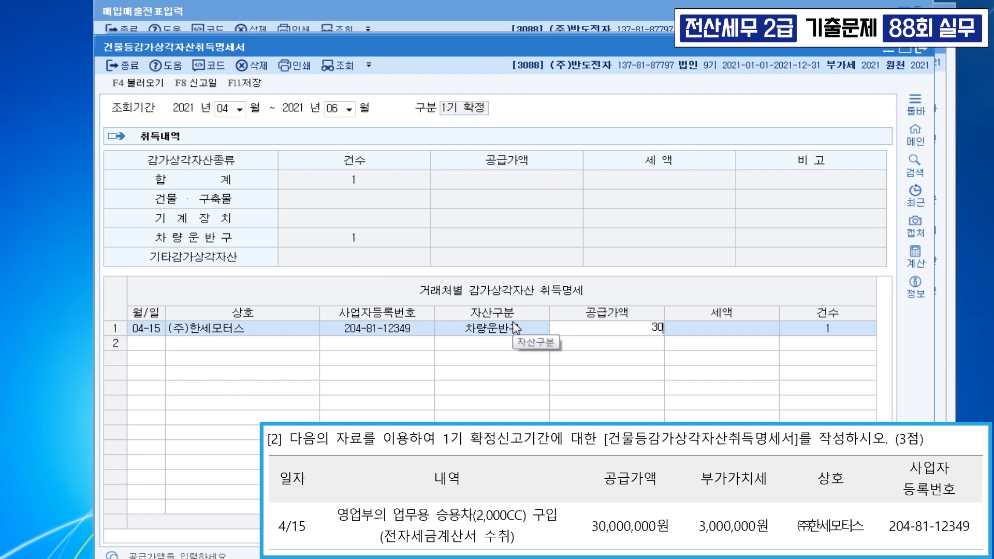
{"action": "key", "text": "Return"}
{"action": "key", "text": "Return"}
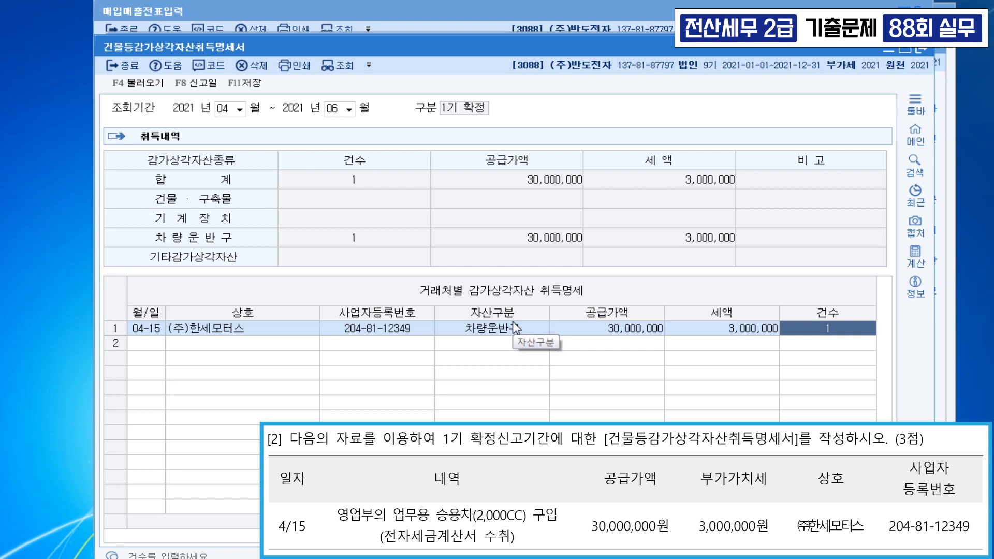
{"action": "key", "text": "Return"}
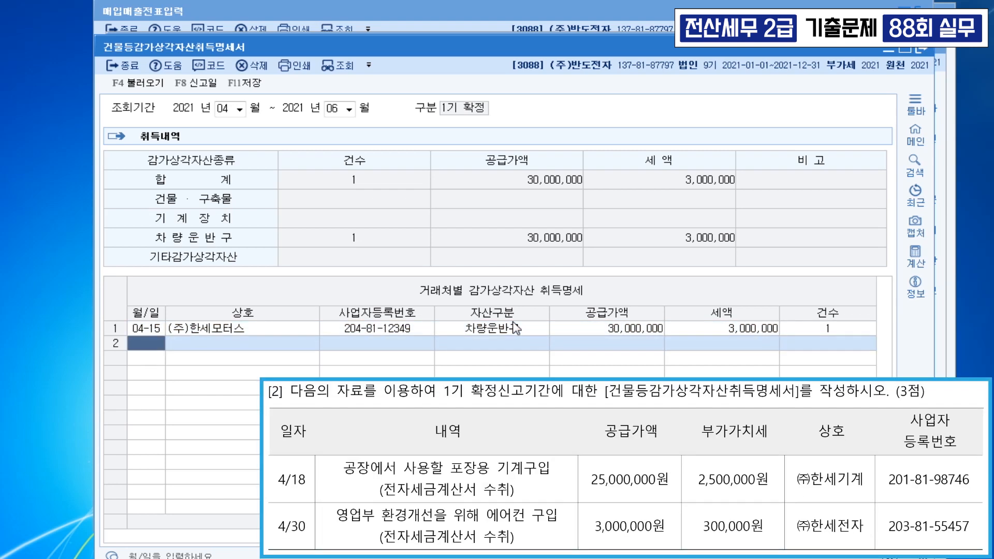
Add a 04-18 acquisition from (주)한세기계, classified as 기계장치, with a supply amount of 25,000,000.
{"action": "type", "text": "0418"}
{"action": "key", "text": "Return"}
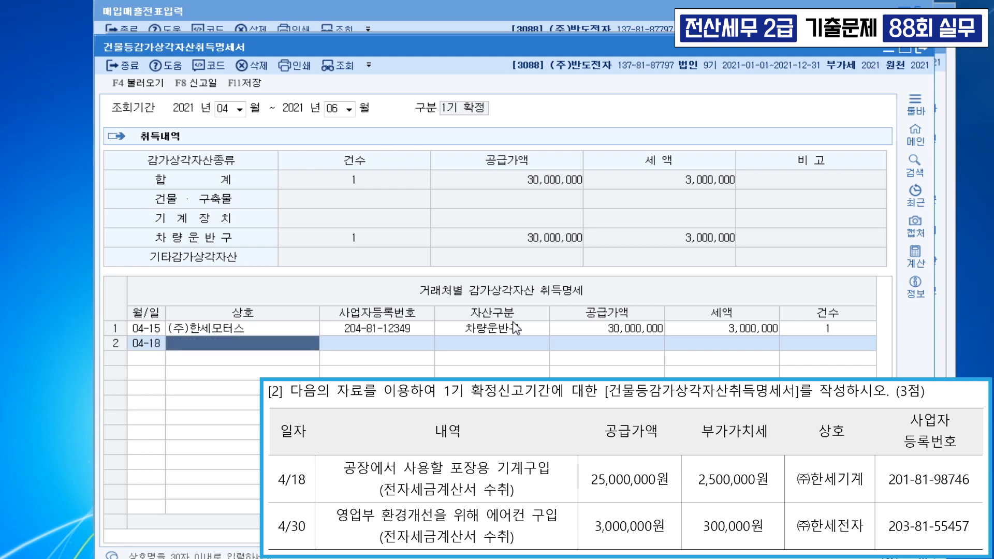
{"action": "type", "text": "한세"}
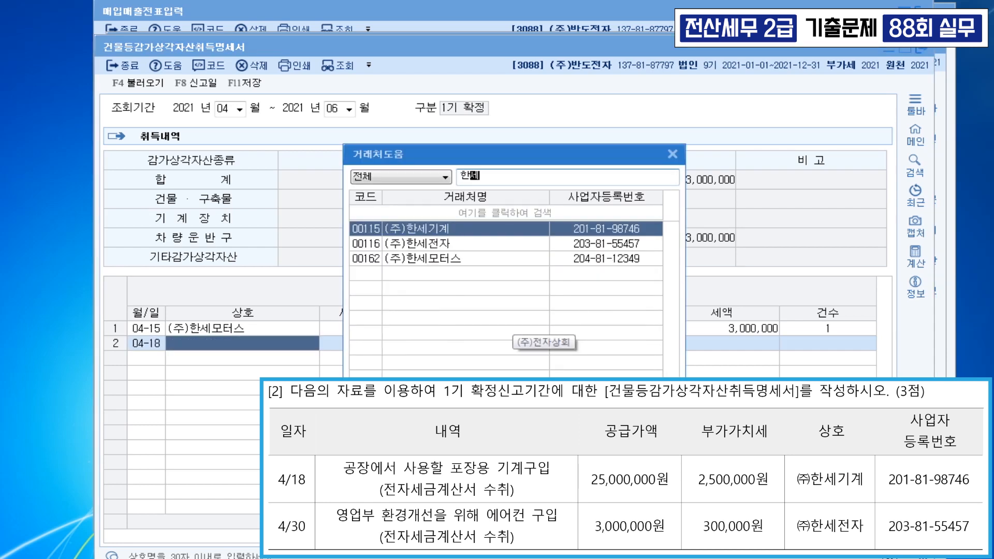
{"action": "key", "text": "Return"}
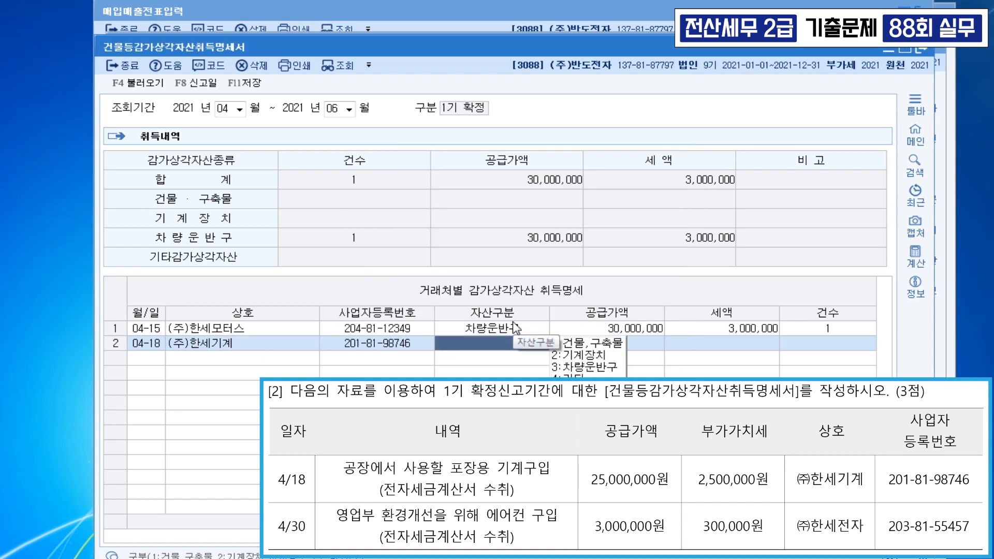
{"action": "key", "text": "2"}
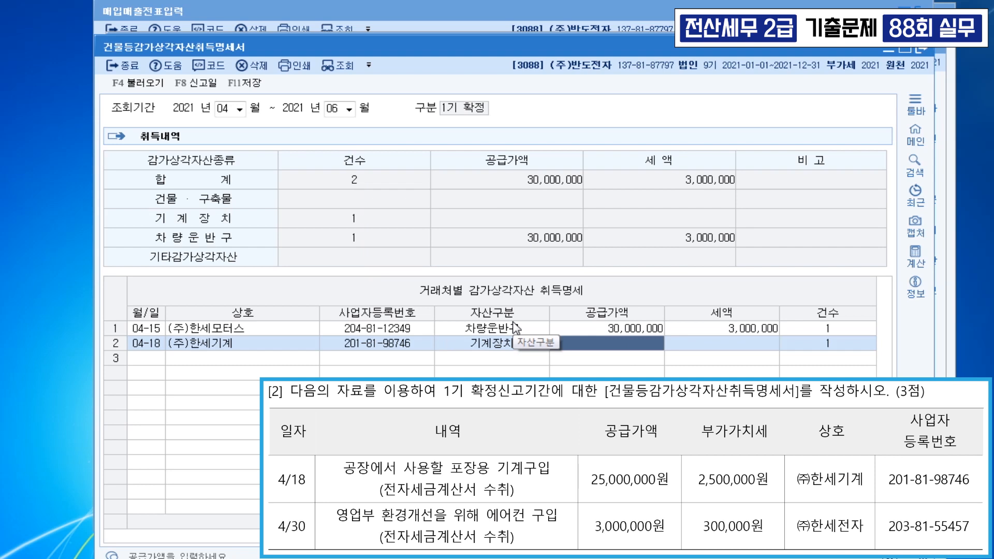
{"action": "type", "text": "25000000"}
{"action": "key", "text": "Return"}
{"action": "key", "text": "Return"}
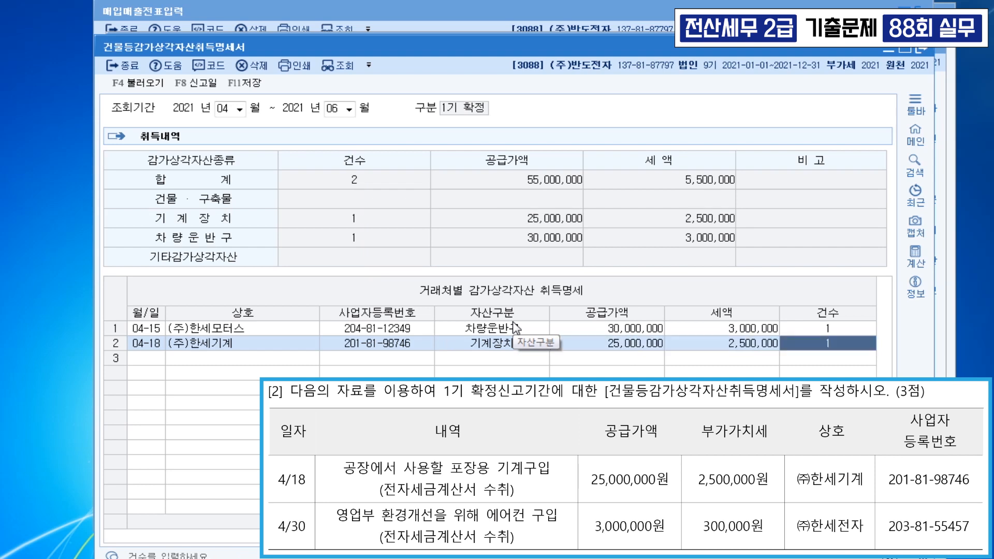
{"action": "key", "text": "Return"}
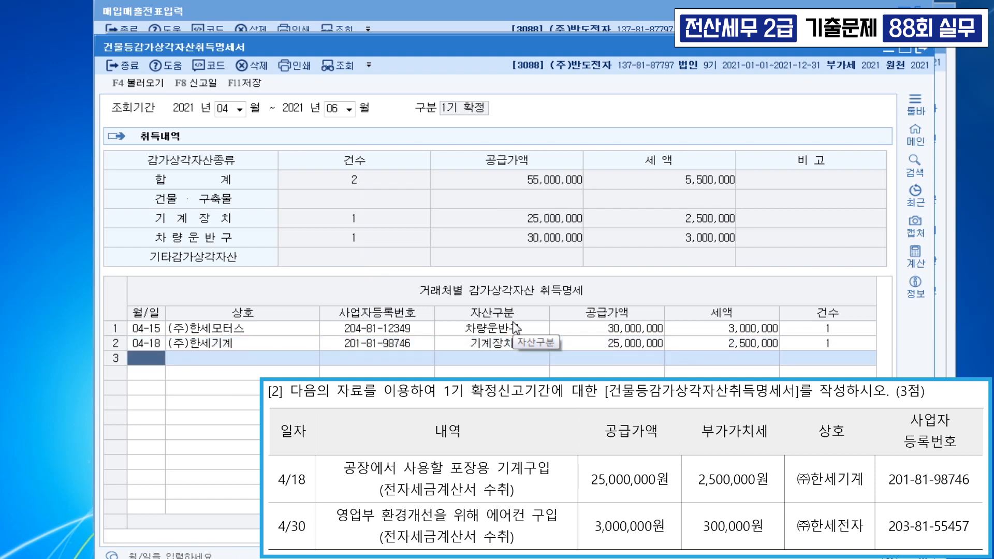
Add a 04-30 acquisition from (주)한세전자, classified as 기타, with a supply amount of 3,000,000.
{"action": "type", "text": "0430"}
{"action": "key", "text": "Return"}
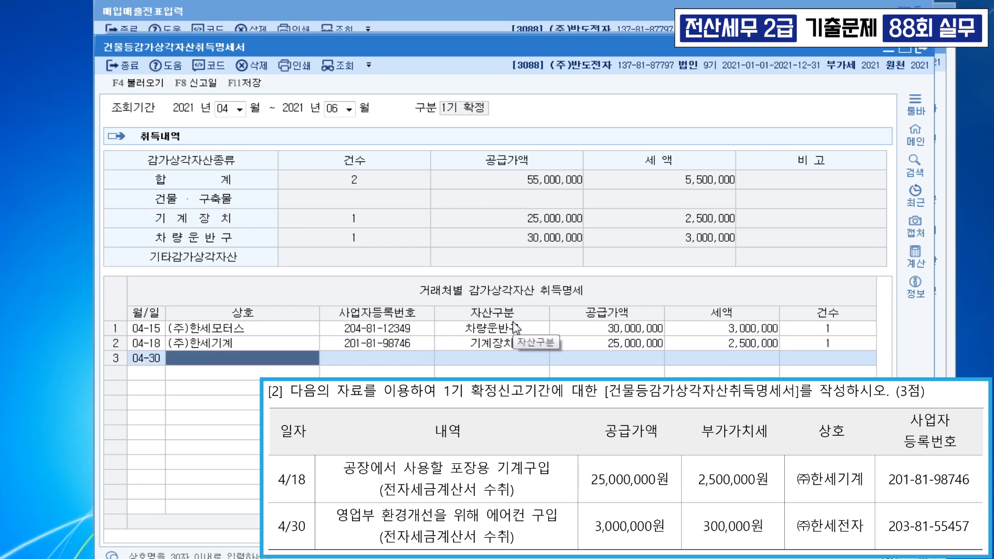
{"action": "type", "text": "ㅅ"}
{"action": "type", "text": "한세"}
{"action": "key", "text": "Down"}
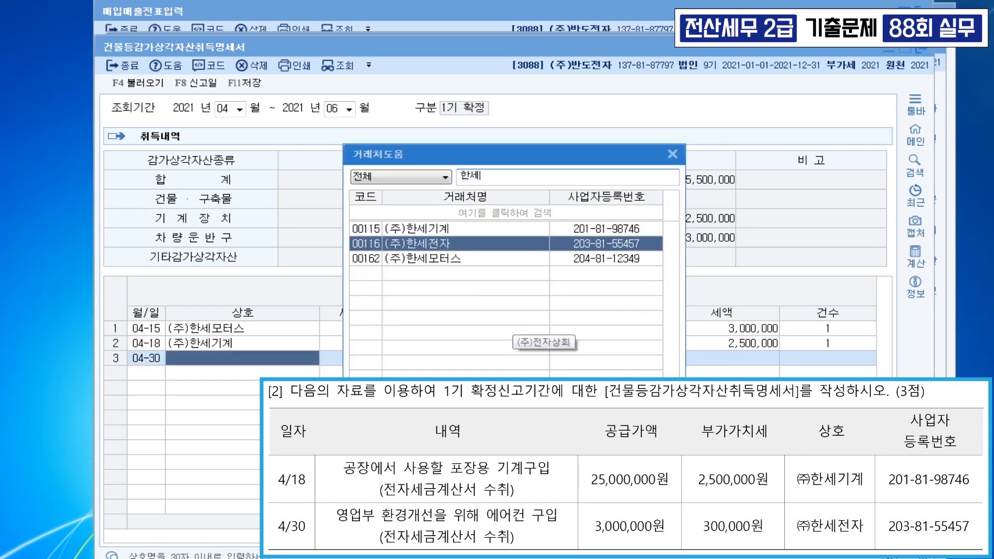
{"action": "key", "text": "Return"}
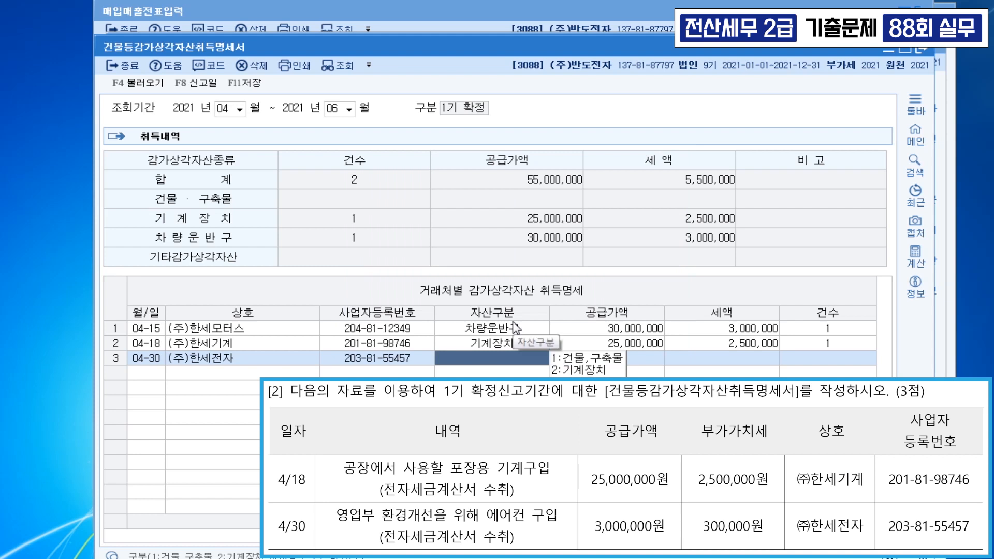
{"action": "key", "text": "4"}
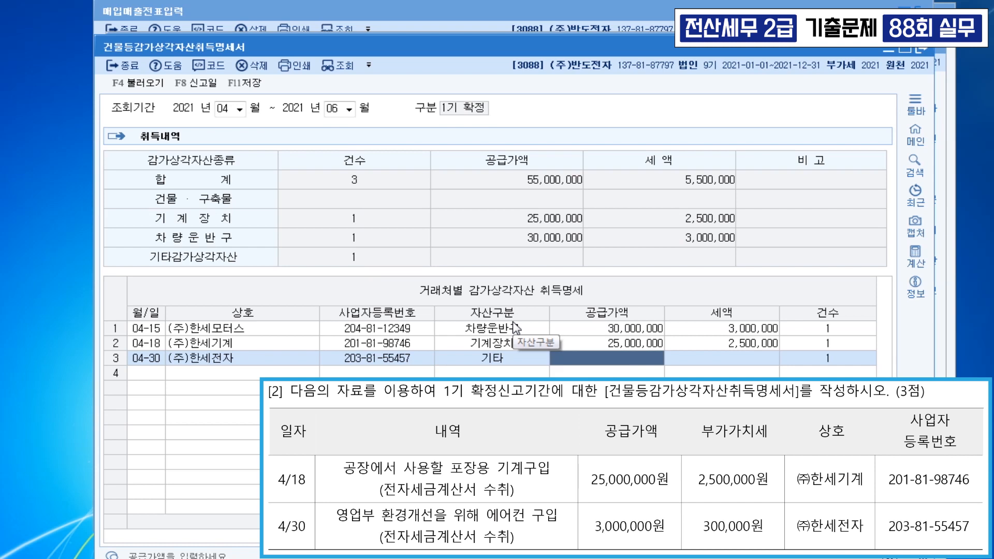
{"action": "type", "text": "3000000"}
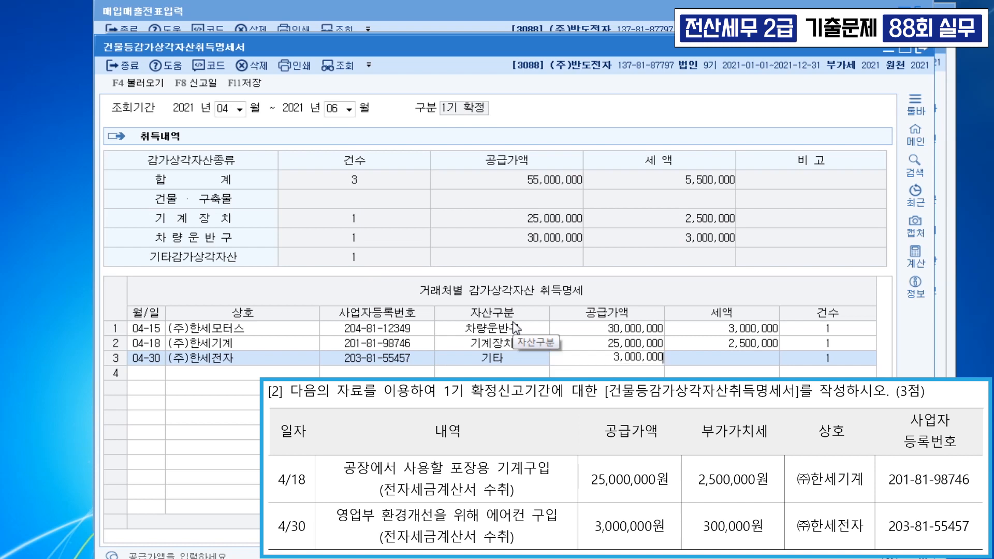
{"action": "key", "text": "Return"}
{"action": "key", "text": "Return"}
{"action": "key", "text": "Return"}
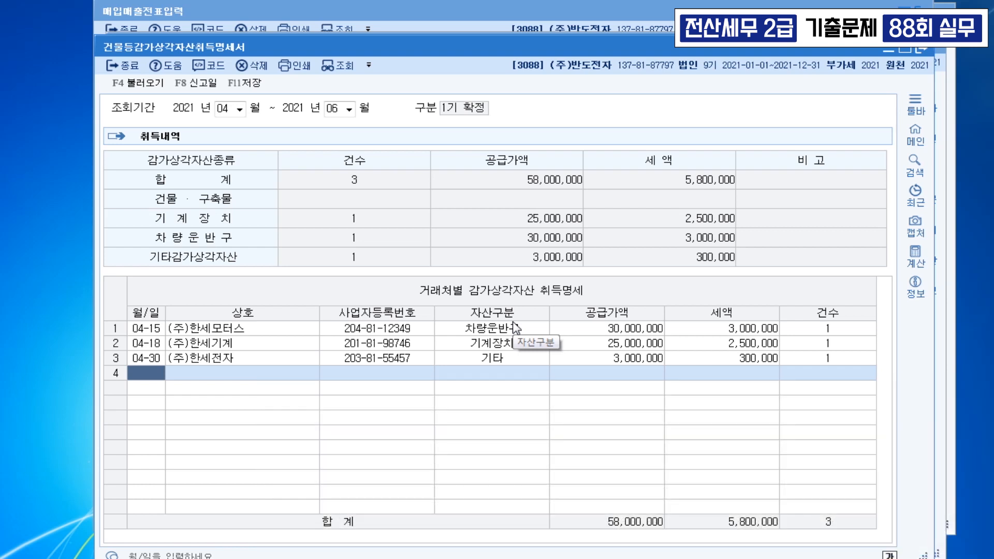
Save the depreciable-asset acquisition statement and open 일반전표입력 by searching the menus for its initials.
{"action": "left_click", "coordinate": [253, 89]}
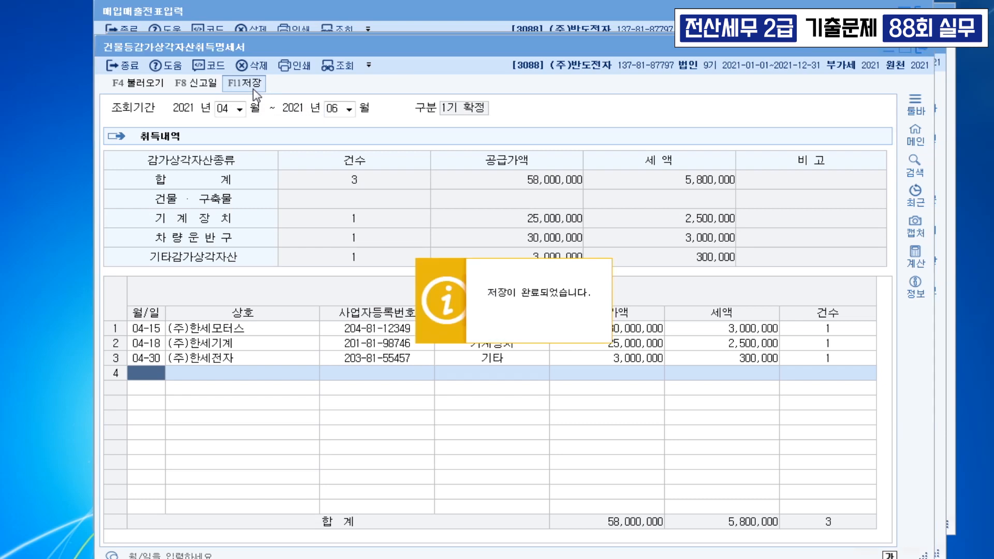
{"action": "left_click", "coordinate": [574, 345]}
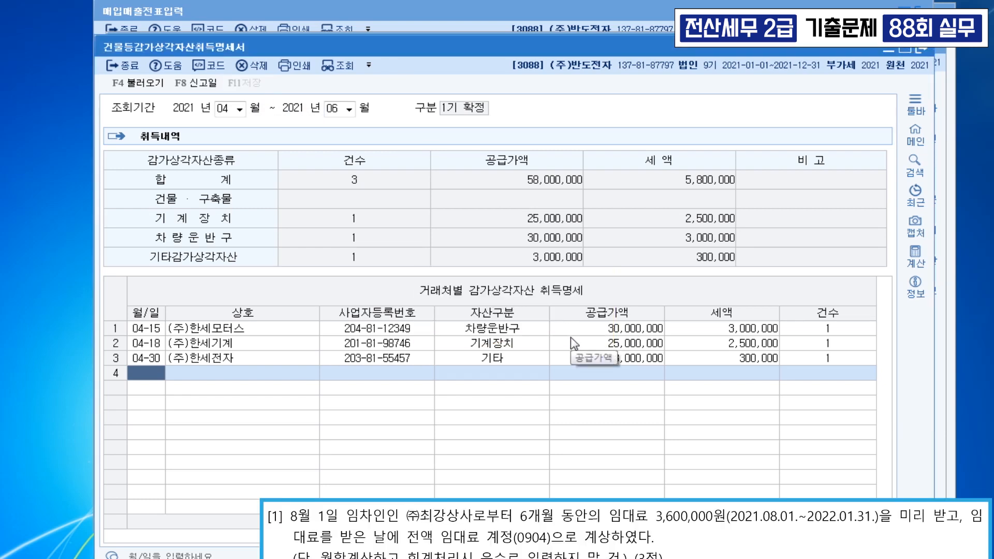
{"action": "key", "text": "ctrl+f"}
{"action": "type", "text": "ㅇㅂ"}
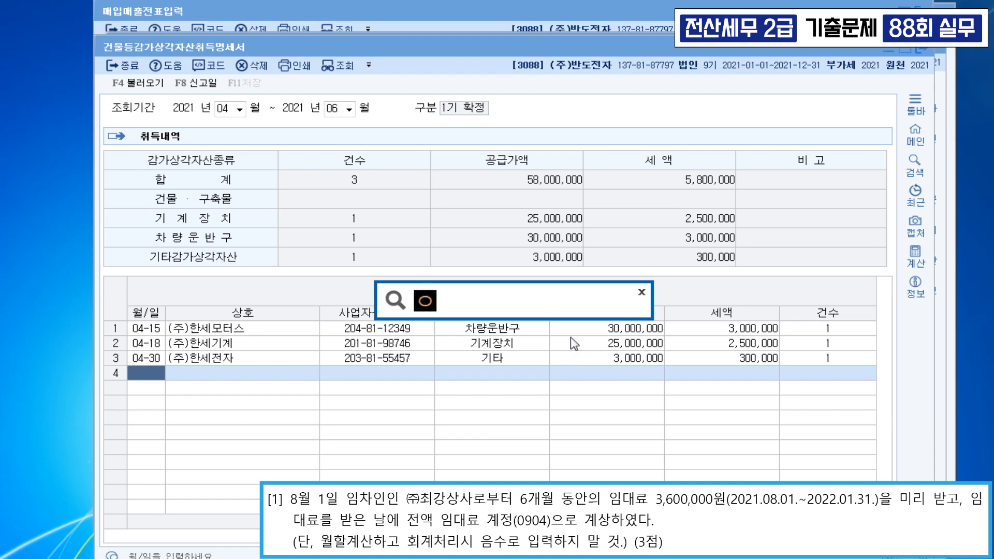
{"action": "key", "text": "Return"}
{"action": "key", "text": "Return"}
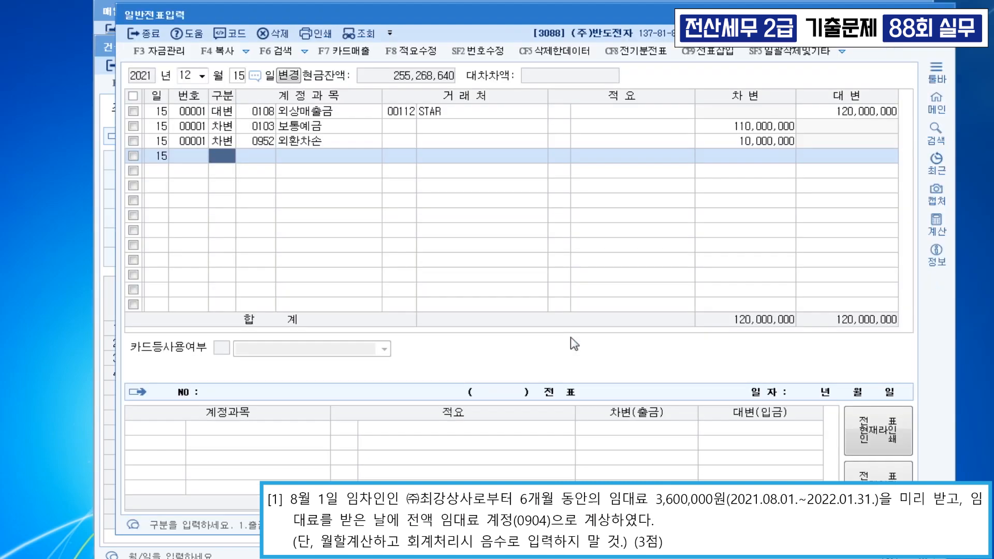
Start the December 31 vouchers with a 600,000 debit to 임대료 (0904).
{"action": "type", "text": "31"}
{"action": "key", "text": "Return"}
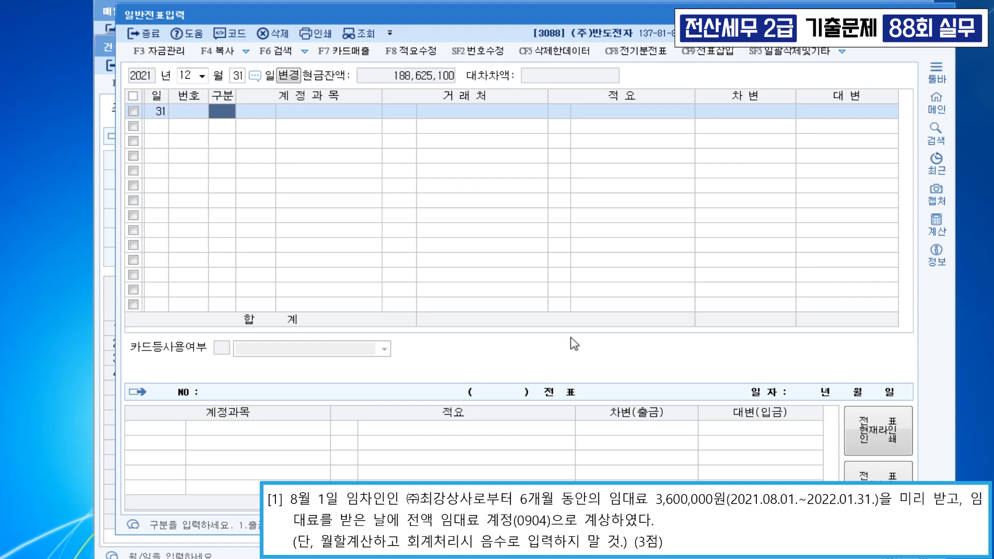
{"action": "type", "text": "3"}
{"action": "key", "text": "Return"}
{"action": "type", "text": "임대료"}
{"action": "key", "text": "Return"}
{"action": "key", "text": "Return"}
{"action": "key", "text": "Return"}
{"action": "type", "text": "600000"}
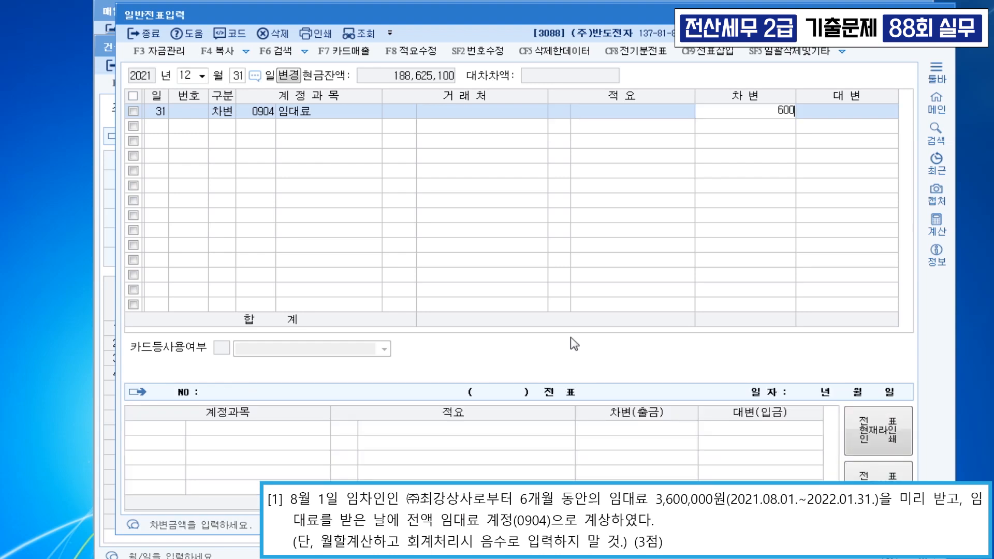
{"action": "key", "text": "Return"}
Balance the rent adjustment with a 600,000 credit to 선수수익 (0263).
{"action": "type", "text": "4"}
{"action": "key", "text": "Return"}
{"action": "type", "text": "ㅅ선수수익"}
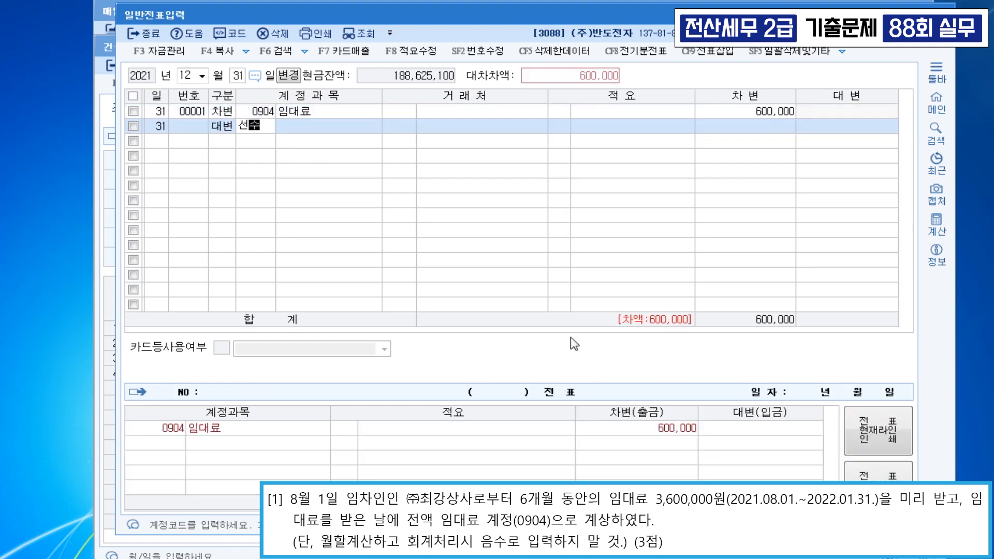
{"action": "key", "text": "Return"}
{"action": "key", "text": "Return"}
{"action": "key", "text": "Return"}
{"action": "key", "text": "Return"}
{"action": "key", "text": "Return"}
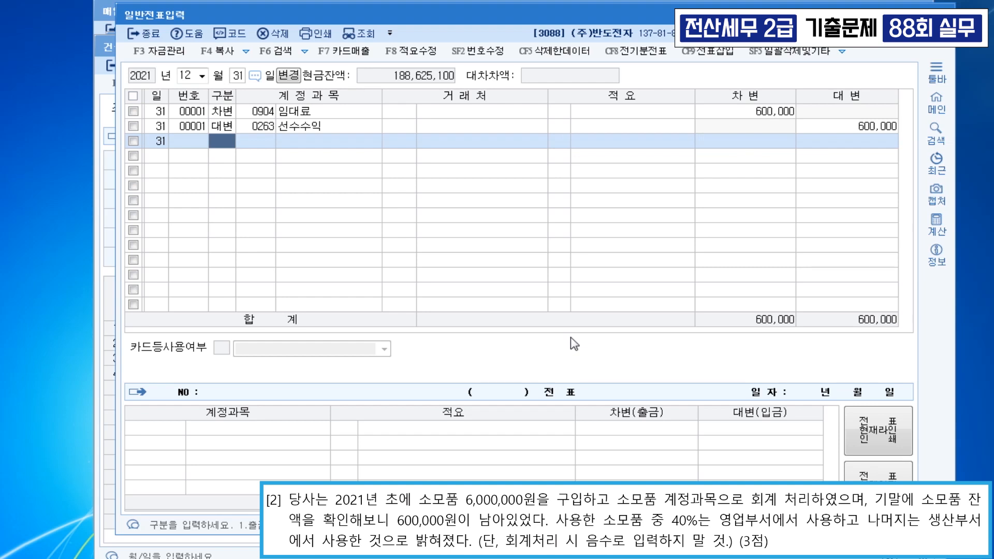
Start the supplies adjustment on December 31 with a 5,400,000 credit to 소모품 (0122).
{"action": "type", "text": "4"}
{"action": "key", "text": "Return"}
{"action": "type", "text": "122"}
{"action": "key", "text": "Return"}
{"action": "key", "text": "Return"}
{"action": "key", "text": "Return"}
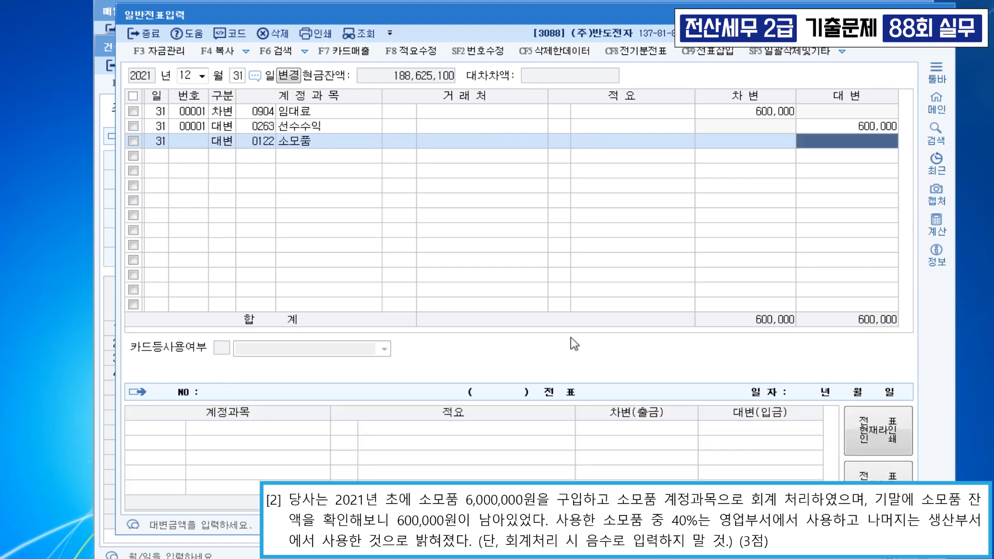
{"action": "type", "text": "5400000"}
{"action": "key", "text": "Return"}
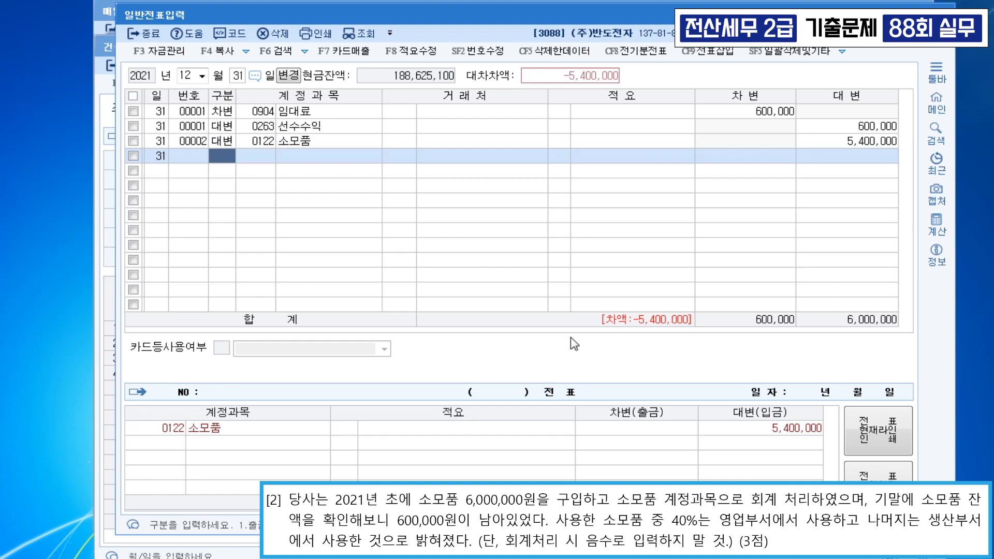
Debit the sales department's share of used supplies, 2,160,000, to 소모품비 (0830).
{"action": "type", "text": "3"}
{"action": "key", "text": "Return"}
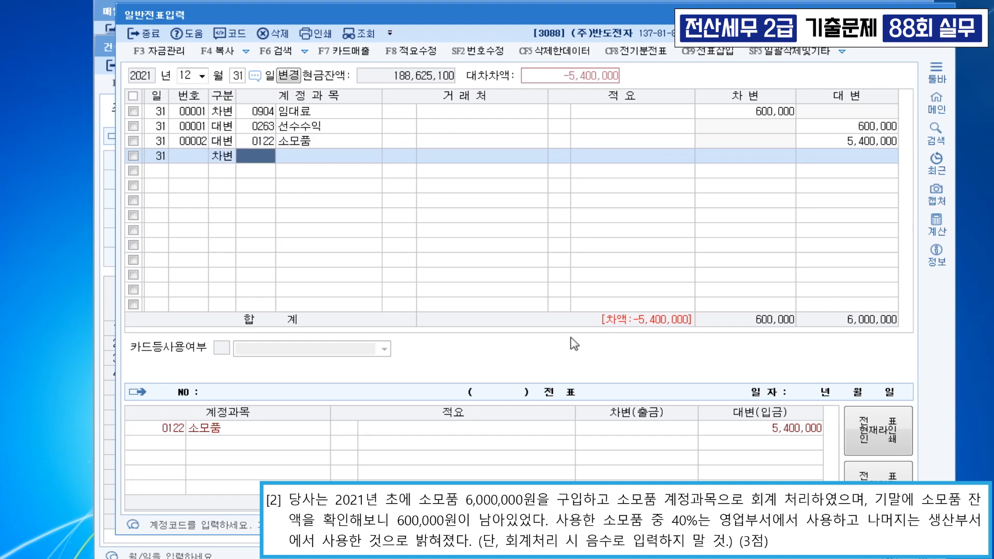
{"action": "type", "text": "830"}
{"action": "key", "text": "Return"}
{"action": "key", "text": "Return"}
{"action": "key", "text": "Return"}
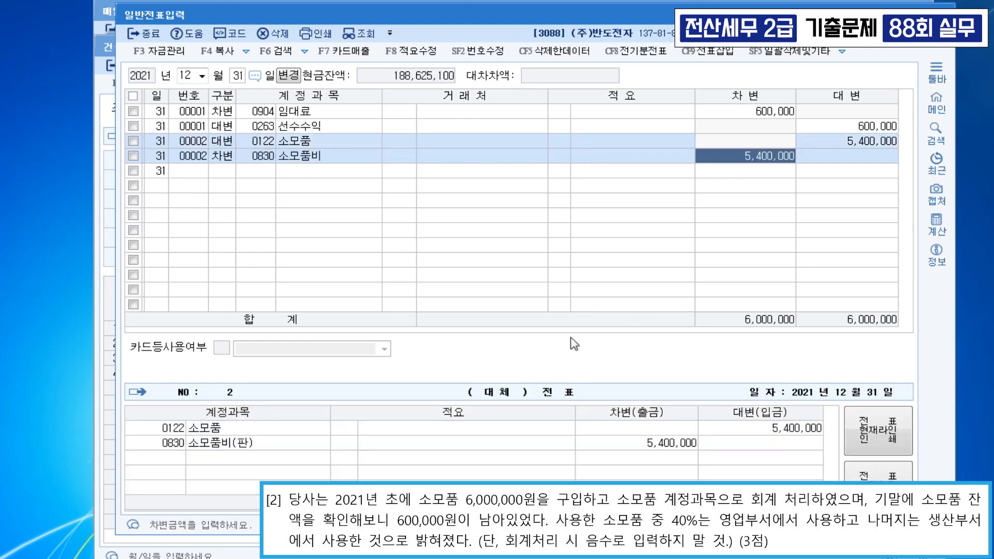
{"action": "type", "text": "2160000"}
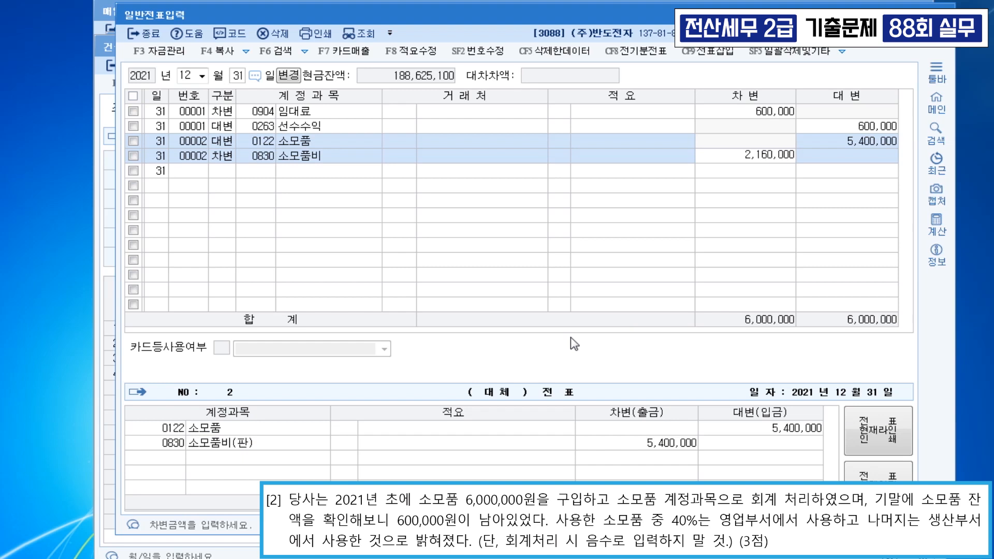
{"action": "key", "text": "Return"}
Debit the production department's share of used supplies, 3,240,000, to 소모품비 (0530).
{"action": "type", "text": "3"}
{"action": "key", "text": "Return"}
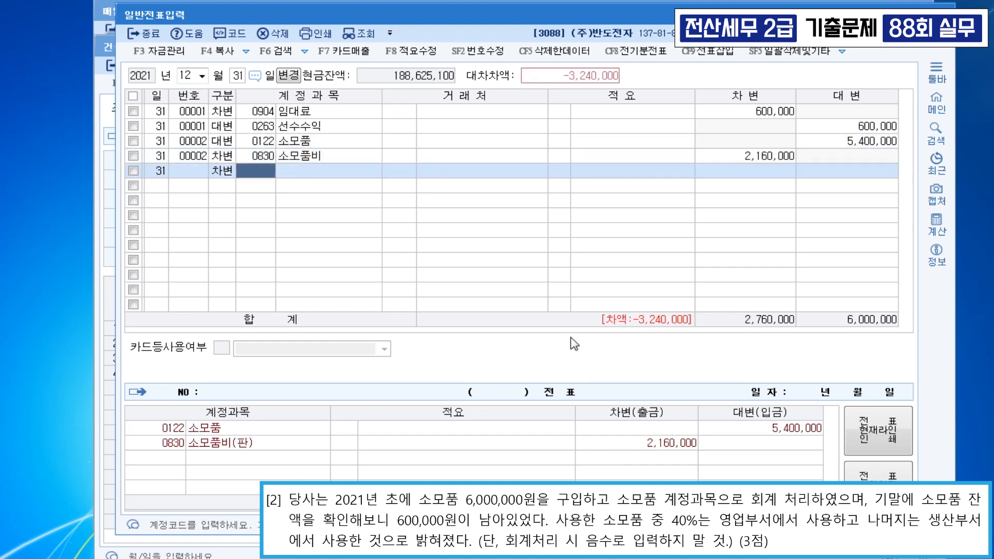
{"action": "type", "text": "0530"}
{"action": "key", "text": "Return"}
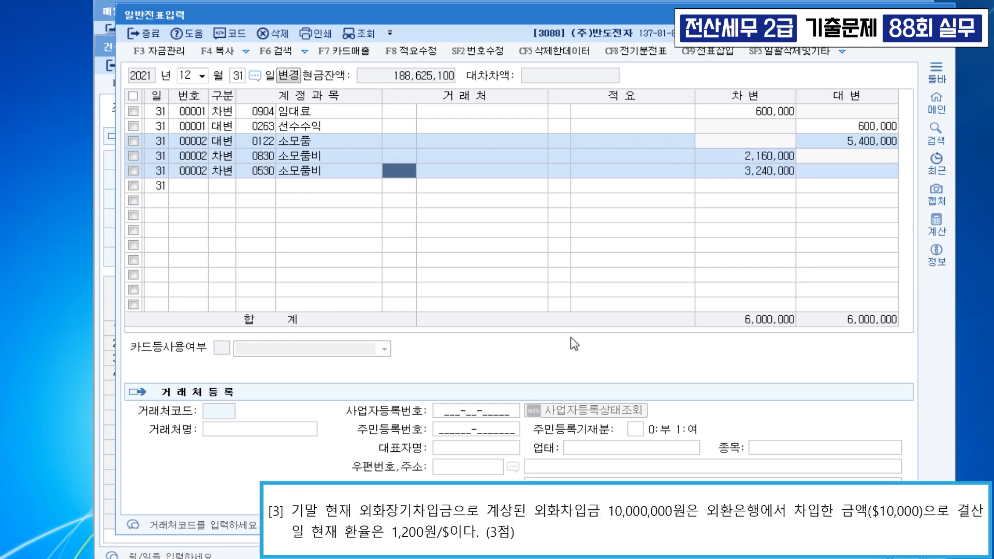
{"action": "key", "text": "Down"}
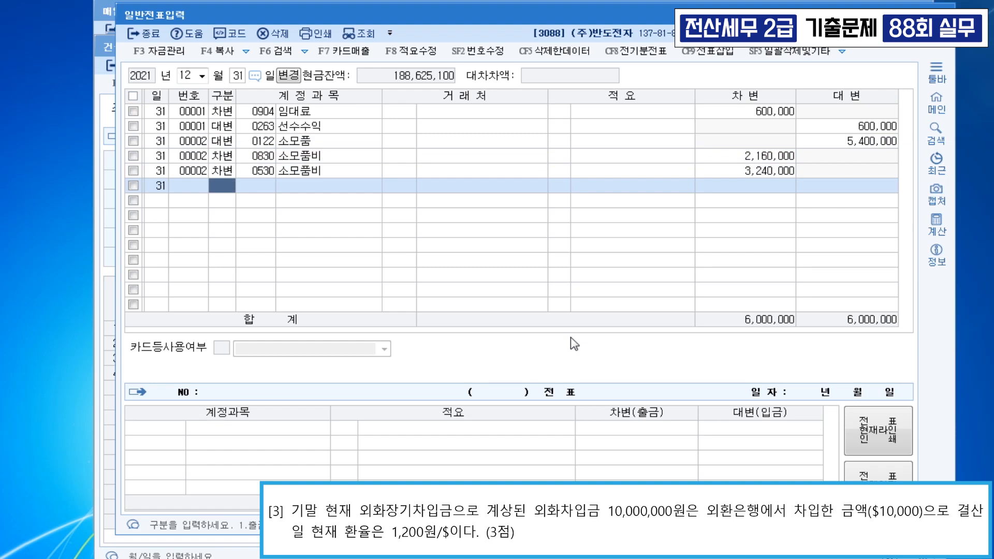
Add a December 31 credit of 2,000,000 to 외화장기차입금 (0305) with 외환은행 as the counterparty.
{"action": "type", "text": "4"}
{"action": "key", "text": "Return"}
{"action": "type", "text": "외화장"}
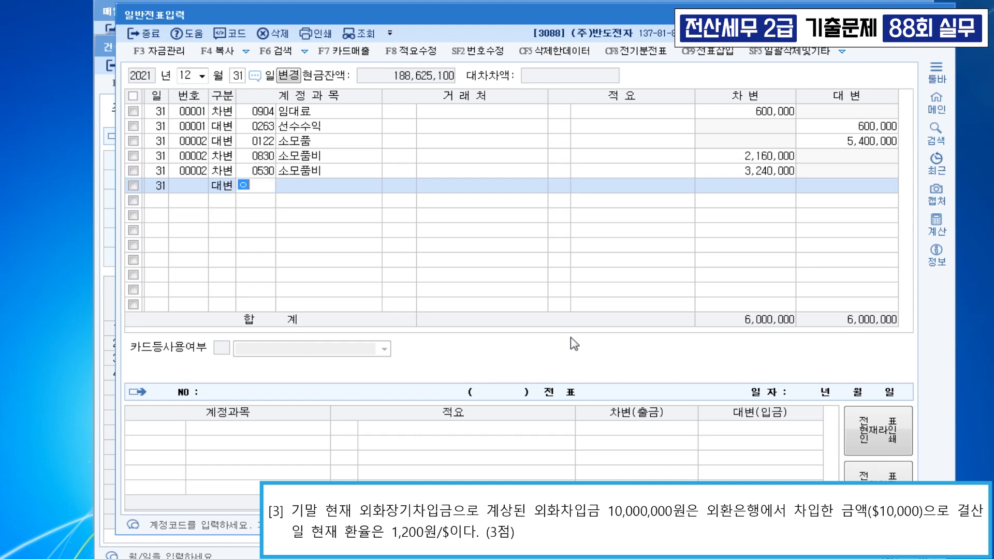
{"action": "key", "text": "Return"}
{"action": "key", "text": "Return"}
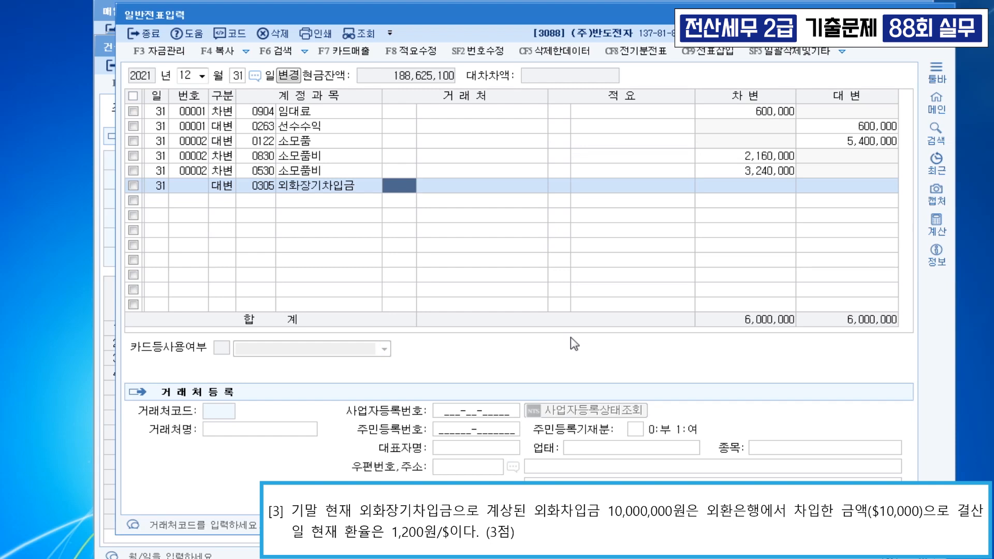
{"action": "type", "text": "외환"}
{"action": "key", "text": "Return"}
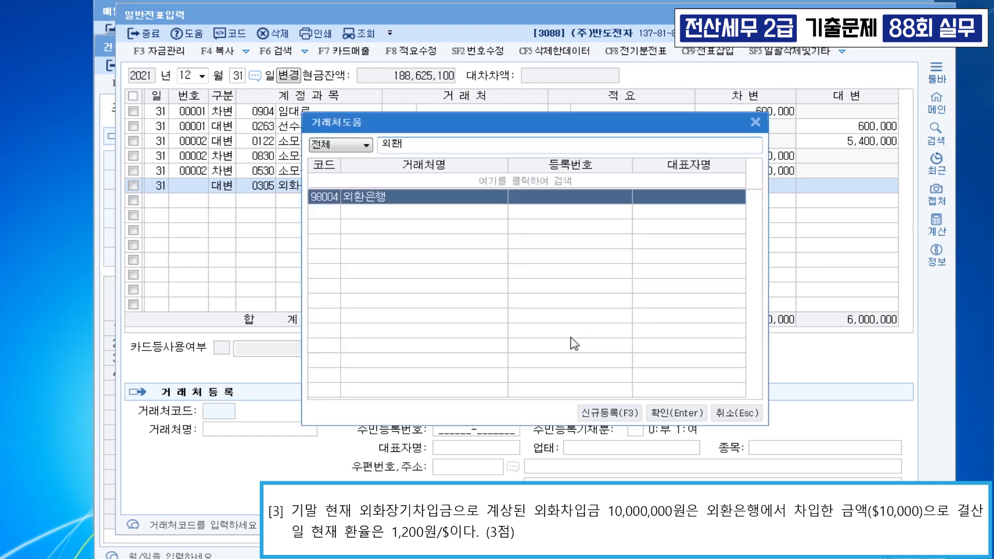
{"action": "key", "text": "Return"}
{"action": "key", "text": "Return"}
{"action": "type", "text": "2000000"}
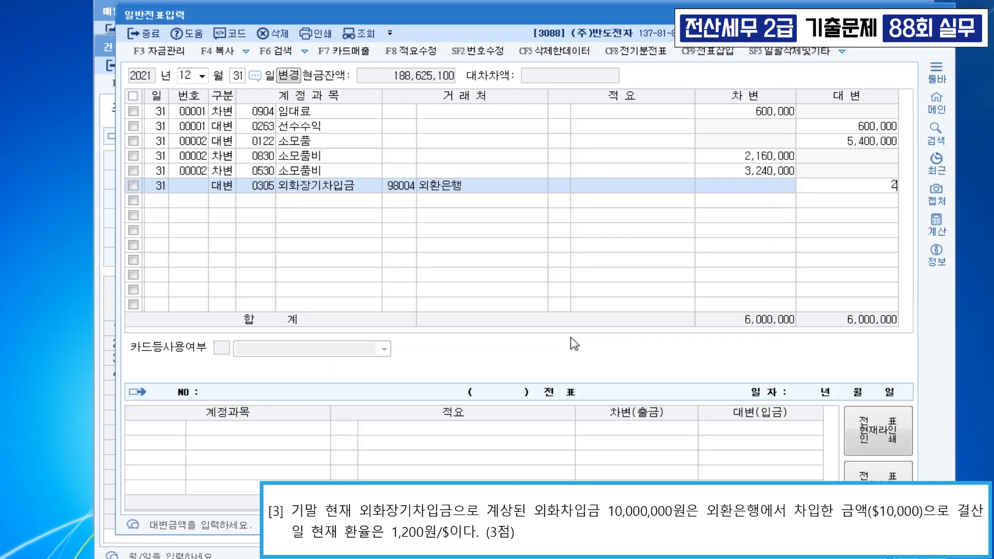
{"action": "key", "text": "Return"}
Balance the foreign-currency loan adjustment with a 2,000,000 debit to 외화환산손실 (0955).
{"action": "type", "text": "외화"}
{"action": "key", "text": "Return"}
{"action": "key", "text": "Down"}
{"action": "key", "text": "Down"}
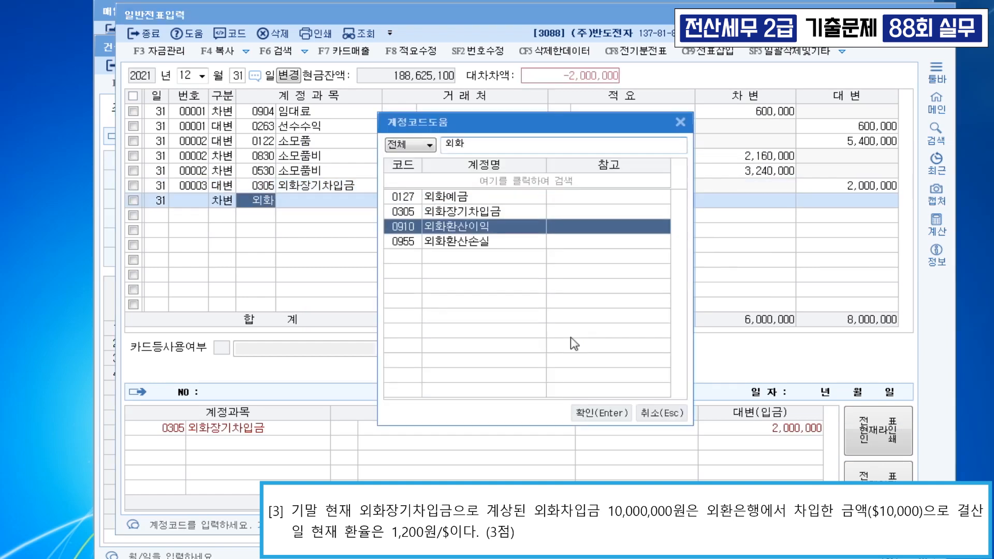
{"action": "key", "text": "Down"}
{"action": "key", "text": "Return"}
{"action": "key", "text": "Return"}
{"action": "key", "text": "Return"}
{"action": "key", "text": "Return"}
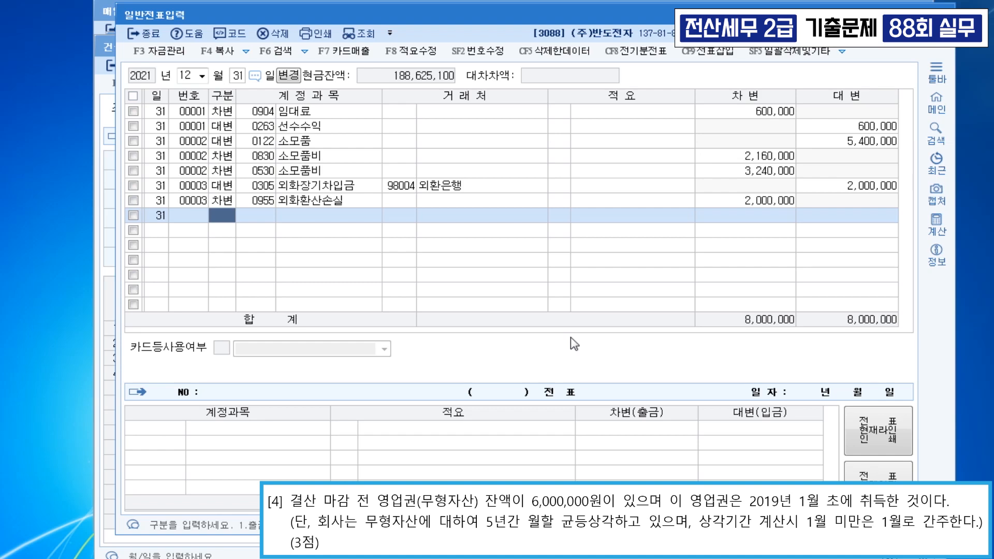
Search the menus for ㄱㅅ and open 결산자료입력.
{"action": "key", "text": "ctrl+f"}
{"action": "type", "text": "ㄱㅅ"}
{"action": "key", "text": "Return"}
{"action": "key", "text": "Down"}
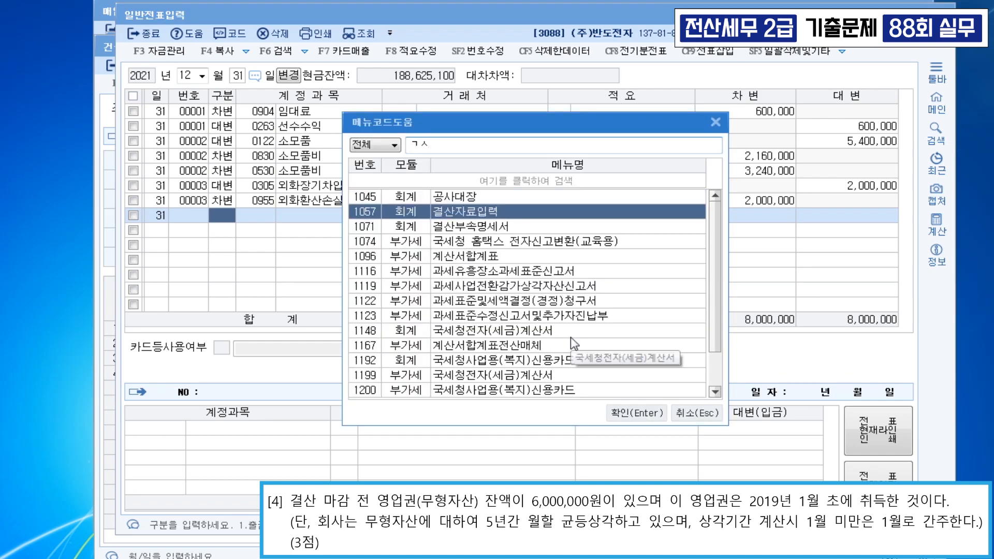
{"action": "key", "text": "Return"}
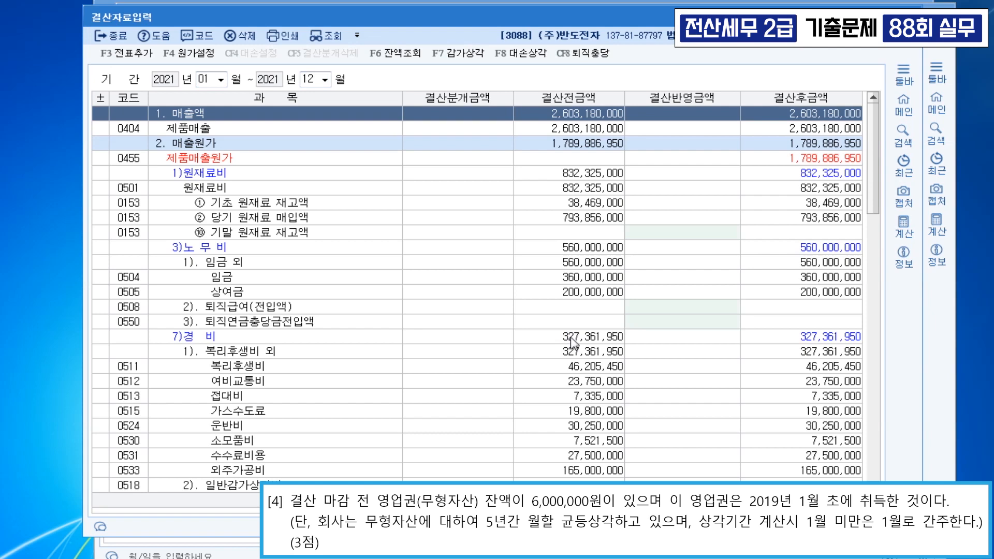
Enter 2,000,000 as the closing adjustment for 영업권 under 무형자산상각비.
{"action": "scroll", "coordinate": [572, 342], "scroll_direction": "down", "scroll_amount": 12}
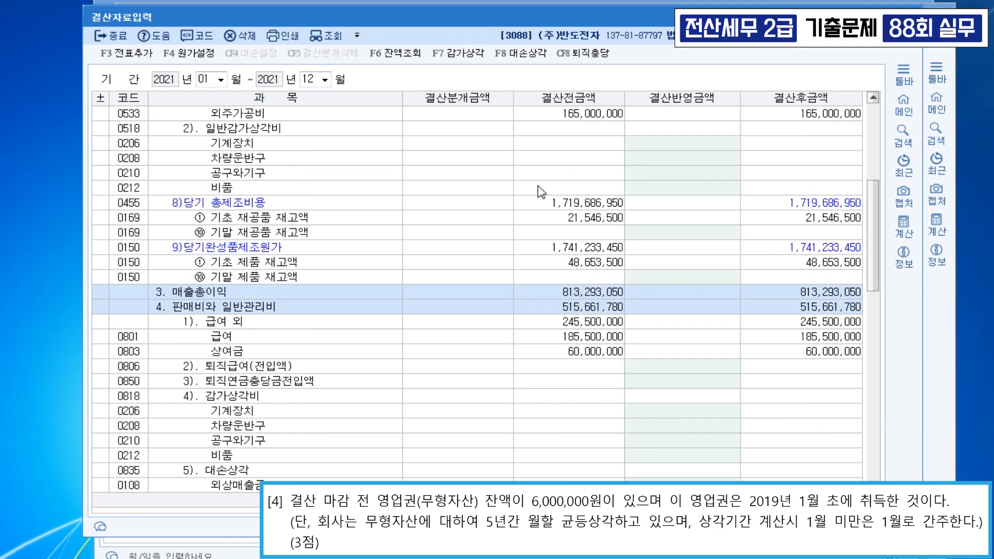
{"action": "left_click", "coordinate": [376, 302]}
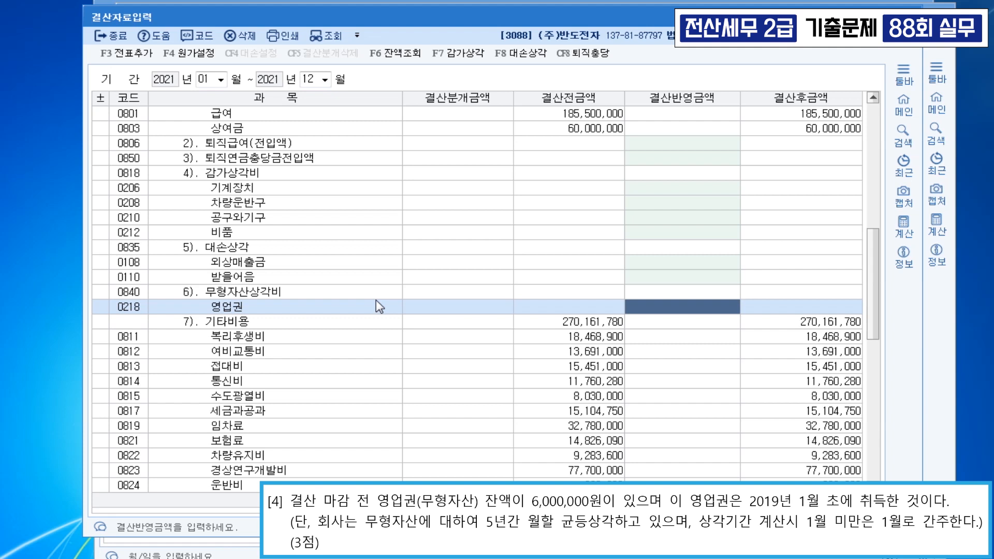
{"action": "type", "text": "2000000"}
{"action": "key", "text": "Return"}
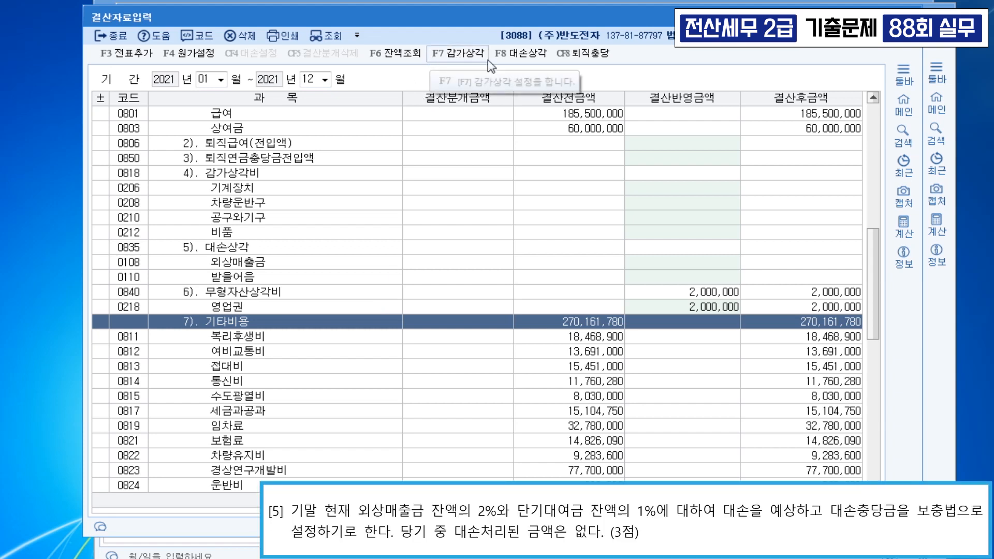
Open the 대손상각 settings and set the bad-debt rate (대손율) to 2%.
{"action": "left_click", "coordinate": [525, 58]}
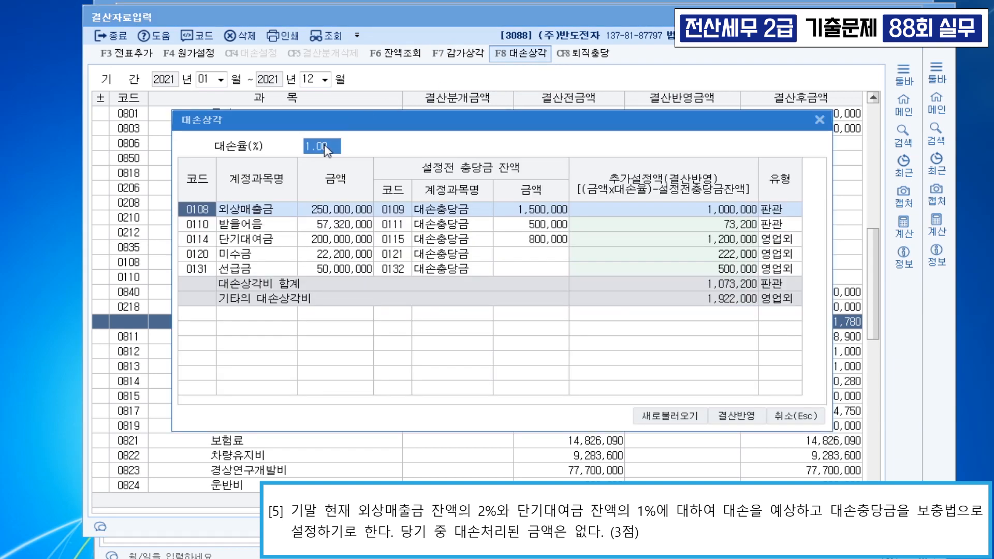
{"action": "left_click", "coordinate": [736, 245]}
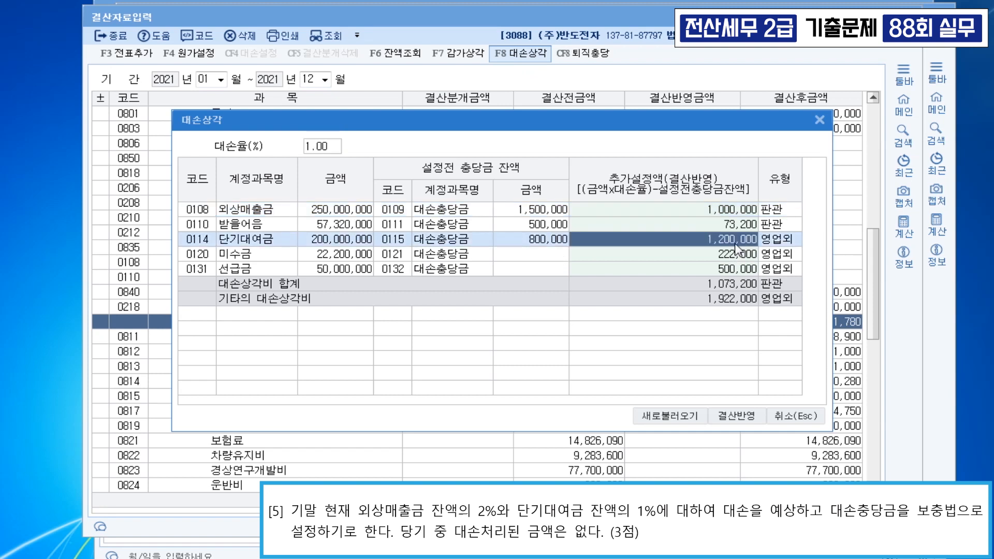
{"action": "left_click", "coordinate": [732, 241]}
{"action": "left_click", "coordinate": [328, 148]}
{"action": "type", "text": "2"}
{"action": "key", "text": "Return"}
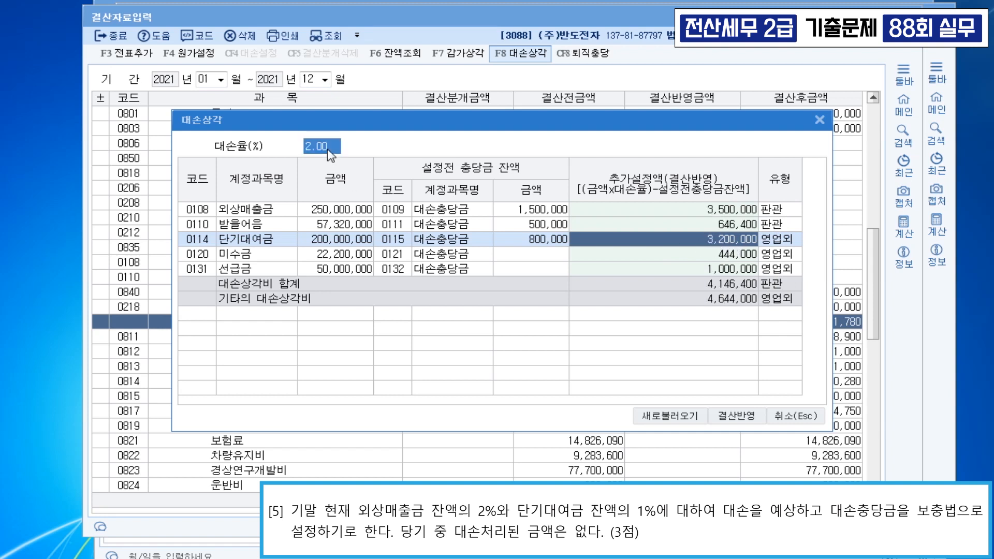
Override the additional allowance for 단기대여금 with 1,200,000.
{"action": "left_click", "coordinate": [714, 241]}
{"action": "type", "text": "1200000"}
{"action": "key", "text": "Return"}
Clear the additional allowance amounts for 받을어음, 미수금 and 선급금.
{"action": "left_click", "coordinate": [722, 222]}
{"action": "key", "text": "Delete"}
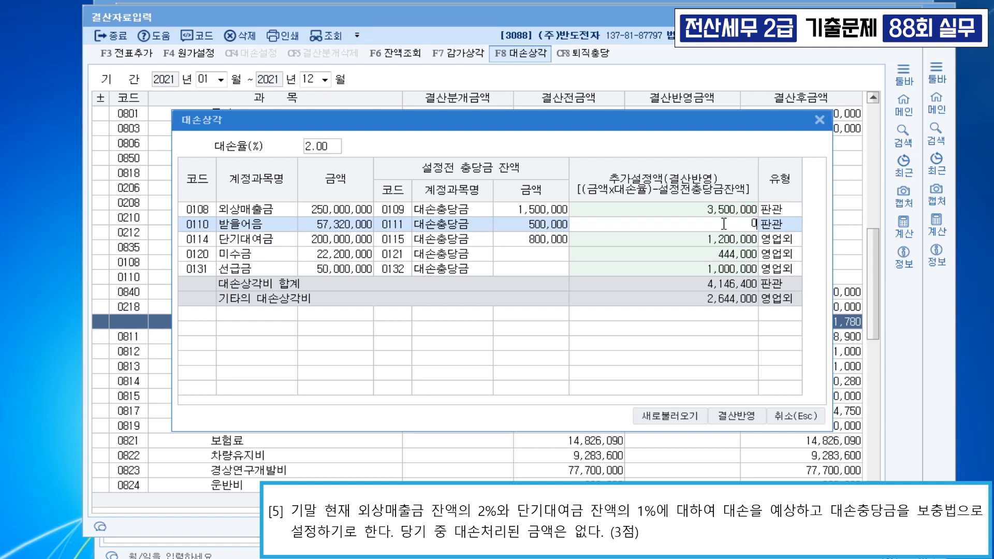
{"action": "key", "text": "Return"}
{"action": "key", "text": "Return"}
{"action": "key", "text": "Delete"}
{"action": "key", "text": "Return"}
{"action": "key", "text": "Delete"}
{"action": "key", "text": "Return"}
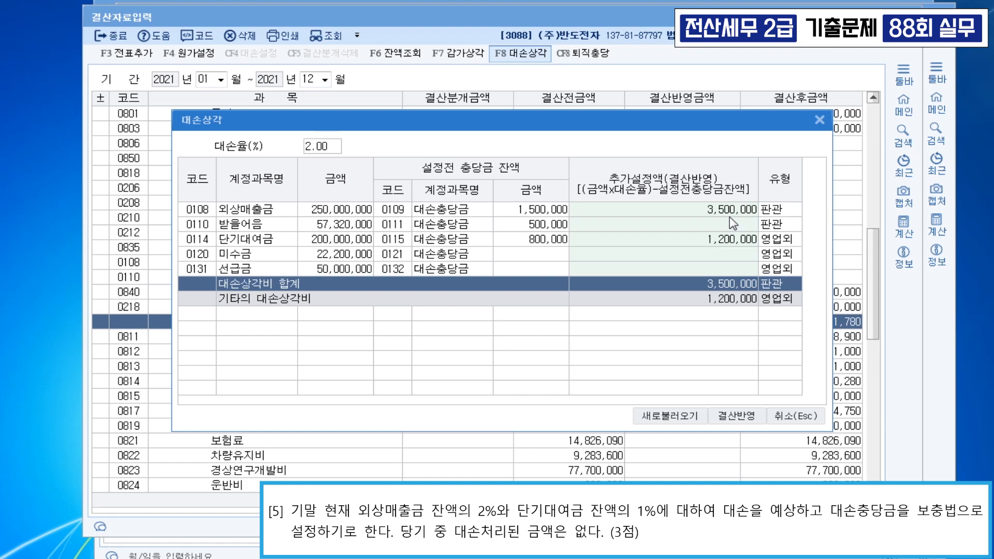
Apply the bad-debt allowances to the closing data and check the 외상매출금 and 단기대여금 lines.
{"action": "left_click", "coordinate": [746, 419]}
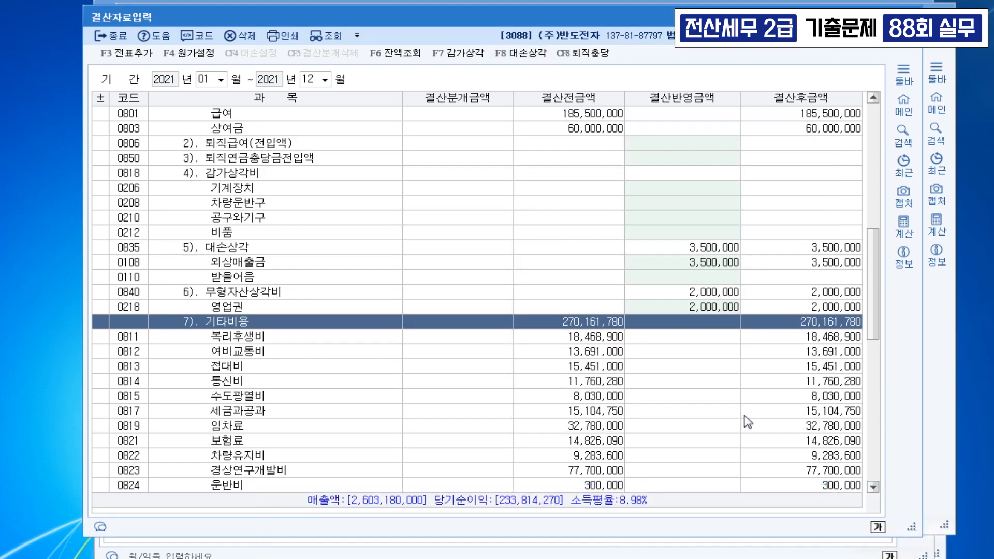
{"action": "left_click", "coordinate": [706, 262]}
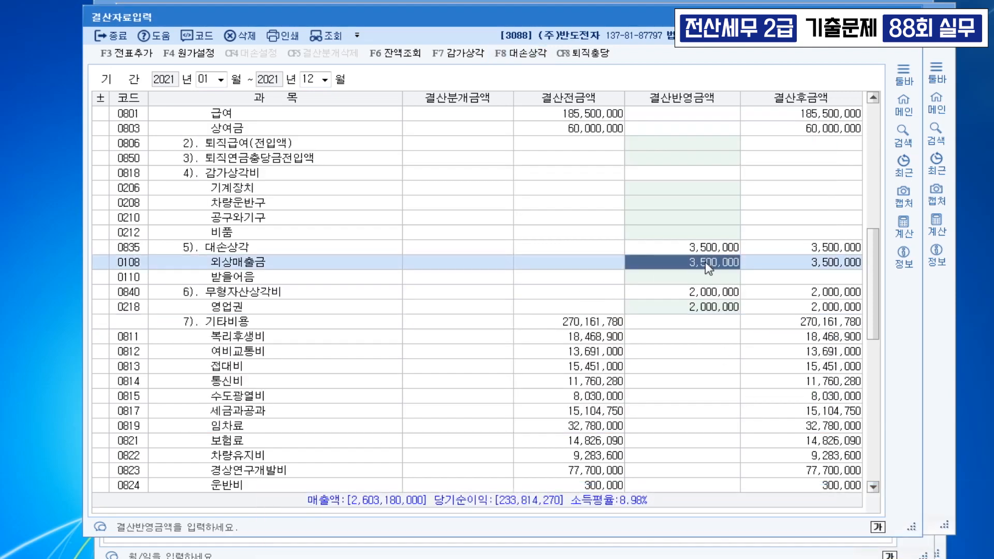
{"action": "scroll", "coordinate": [538, 332], "scroll_direction": "down", "scroll_amount": 9}
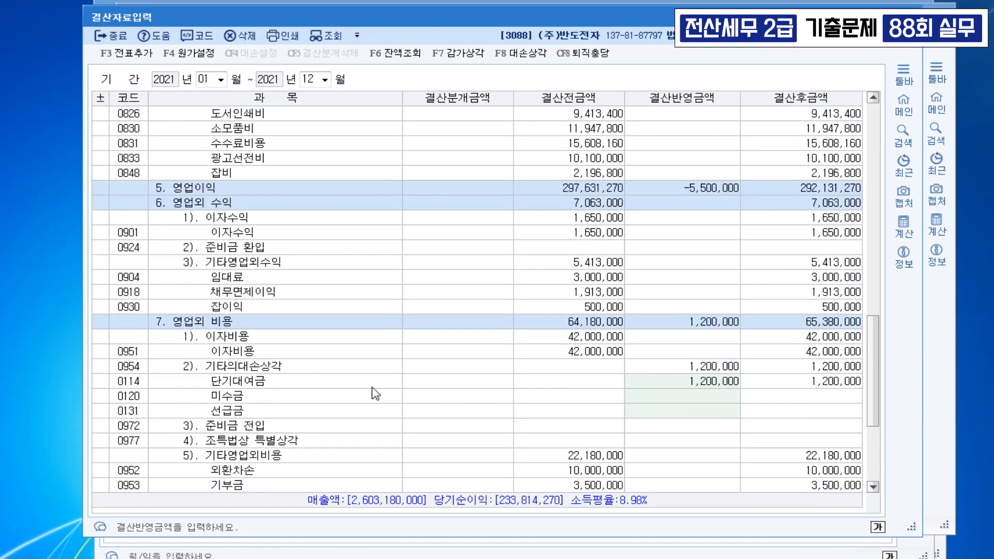
Add the closing entries from the 2021 closing data to the general vouchers (일반전표).
{"action": "left_click", "coordinate": [325, 384]}
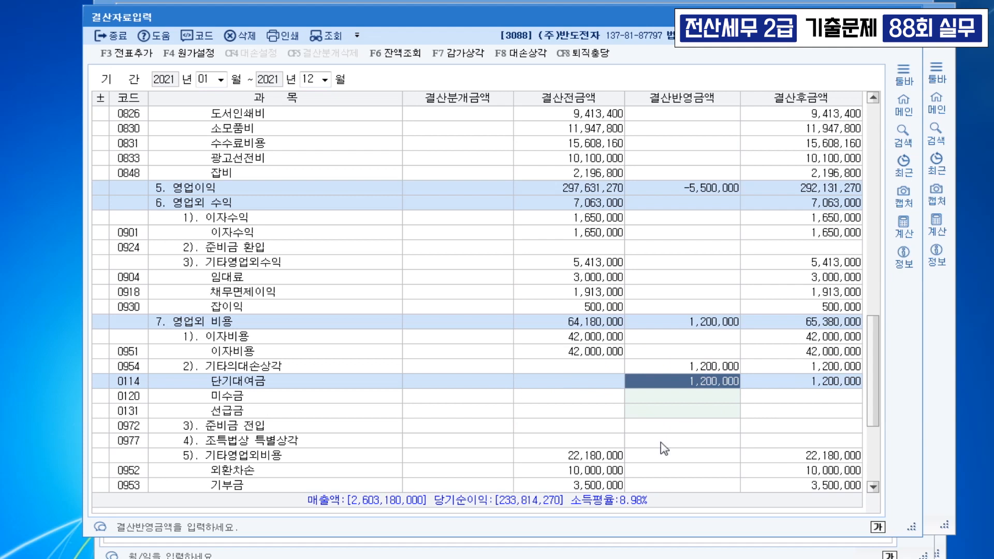
{"action": "left_click", "coordinate": [126, 53]}
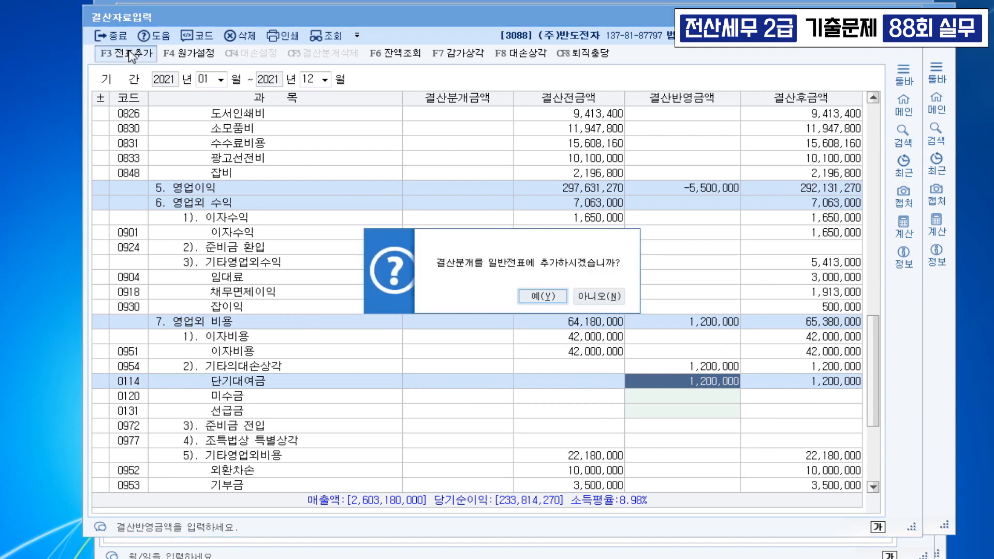
{"action": "left_click", "coordinate": [529, 293]}
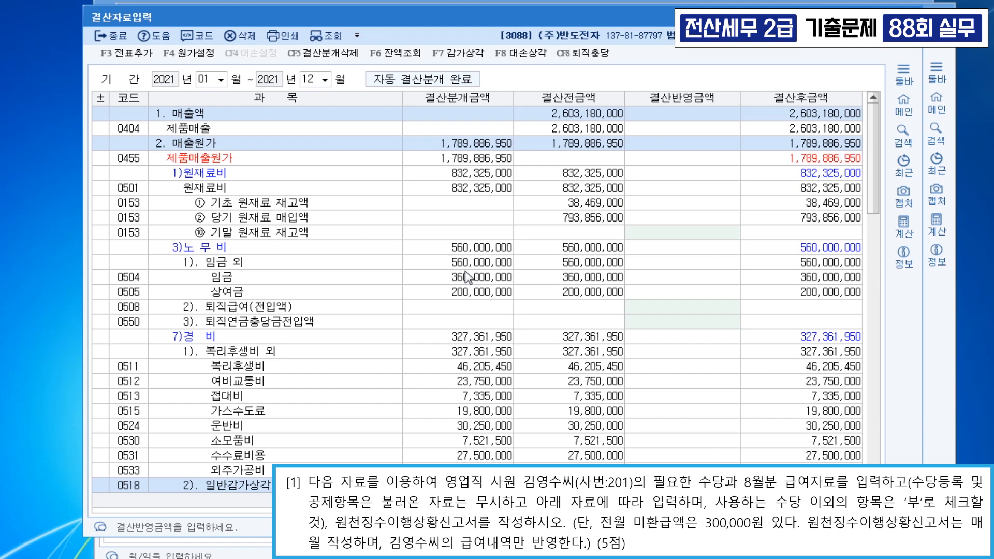
Open 급여자료입력 and bring up its allowance and deduction registration (수당공제등록).
{"action": "key", "text": "ctrl+f"}
{"action": "type", "text": "ㄱㅇㅈ"}
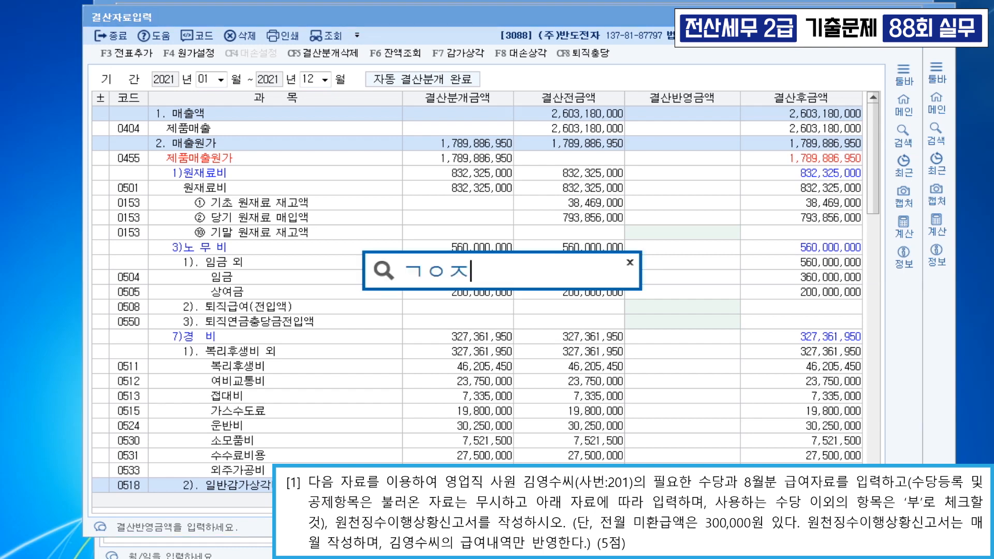
{"action": "key", "text": "Return"}
{"action": "key", "text": "Return"}
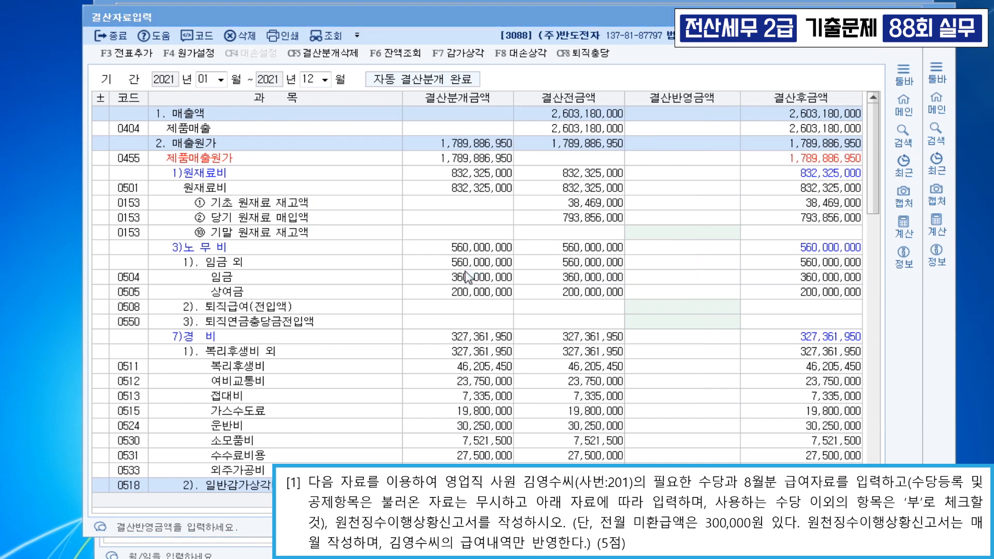
{"action": "key", "text": "F4"}
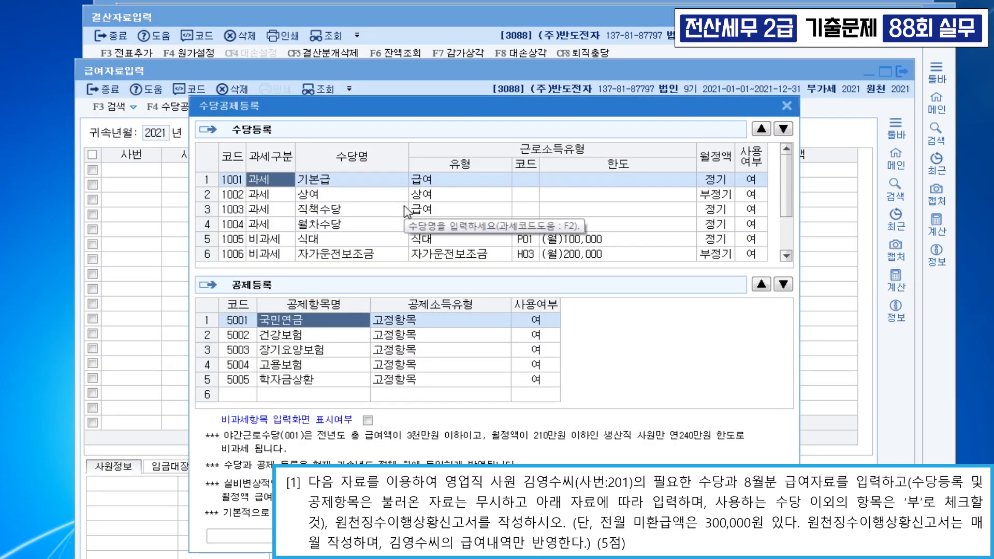
Set the usage (사용여부) of 월차수당 and the non-taxable 식대 allowance to 부.
{"action": "key", "text": "Down"}
{"action": "key", "text": "Down"}
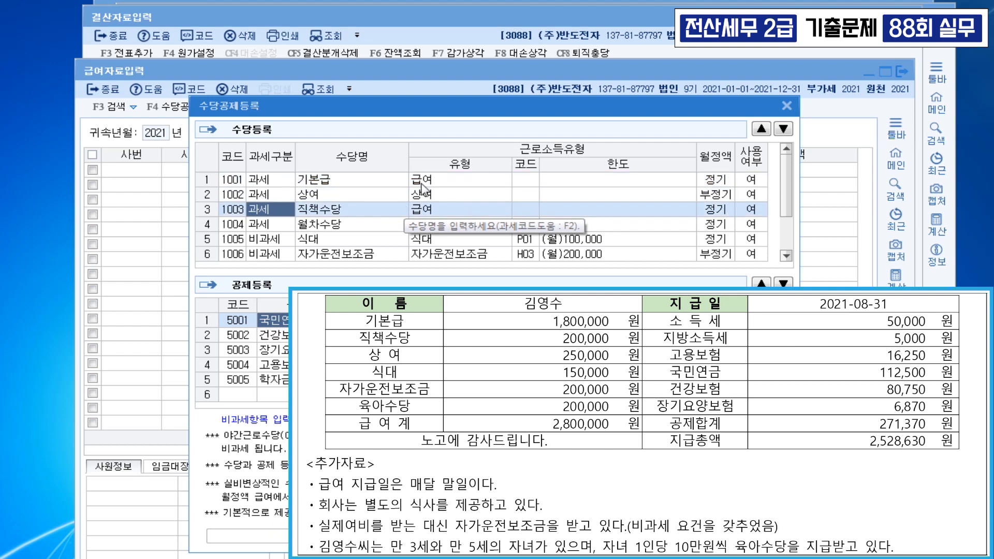
{"action": "left_click", "coordinate": [753, 225]}
{"action": "left_click", "coordinate": [719, 210]}
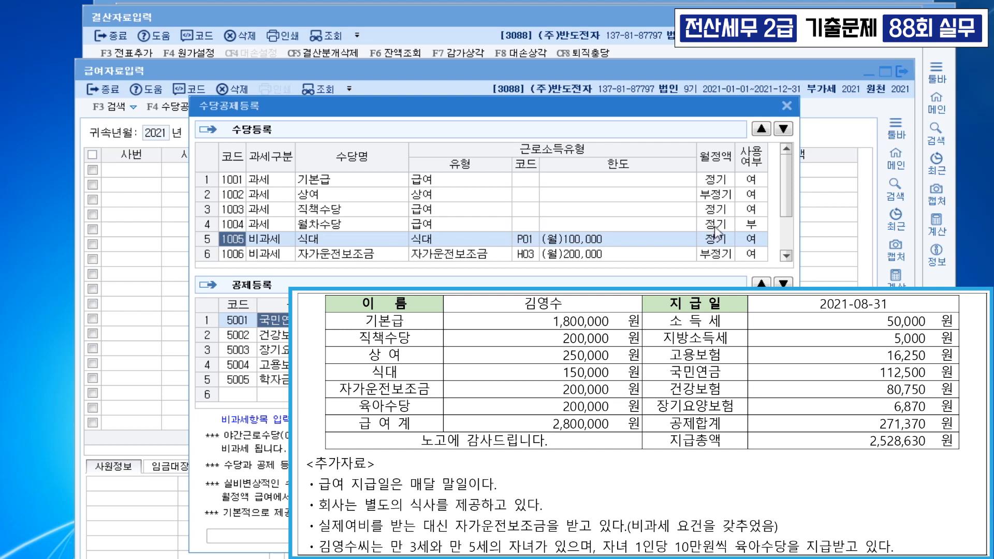
{"action": "left_click", "coordinate": [757, 243]}
{"action": "key", "text": "0"}
{"action": "key", "text": "Return"}
Register a new taxable (과세) allowance named 식대 with income type 급여, paid regularly (정기).
{"action": "scroll", "coordinate": [710, 243], "scroll_direction": "down", "scroll_amount": 1}
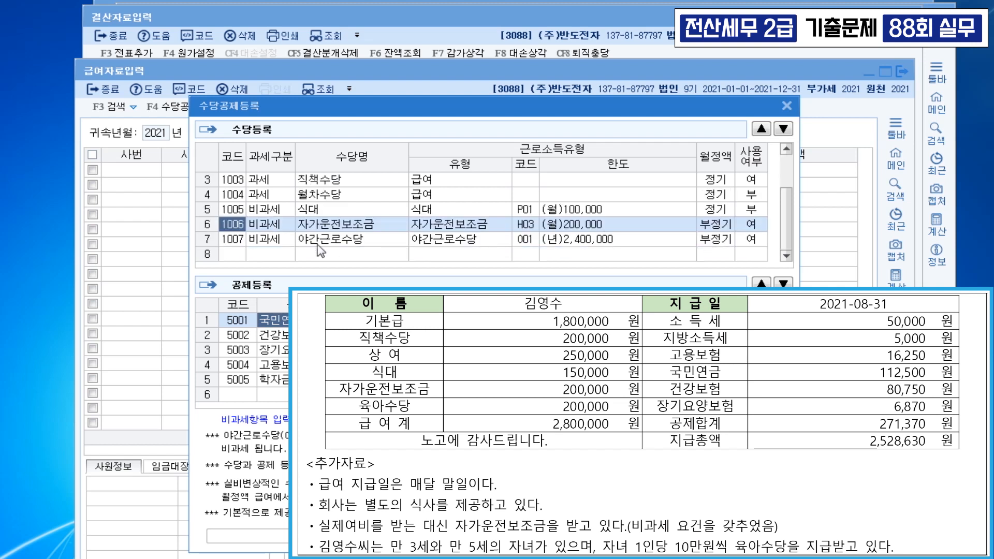
{"action": "left_click", "coordinate": [275, 252]}
{"action": "key", "text": "Return"}
{"action": "type", "text": "시거대"}
{"action": "key", "text": "Return"}
{"action": "key", "text": "Left"}
{"action": "type", "text": "시거대"}
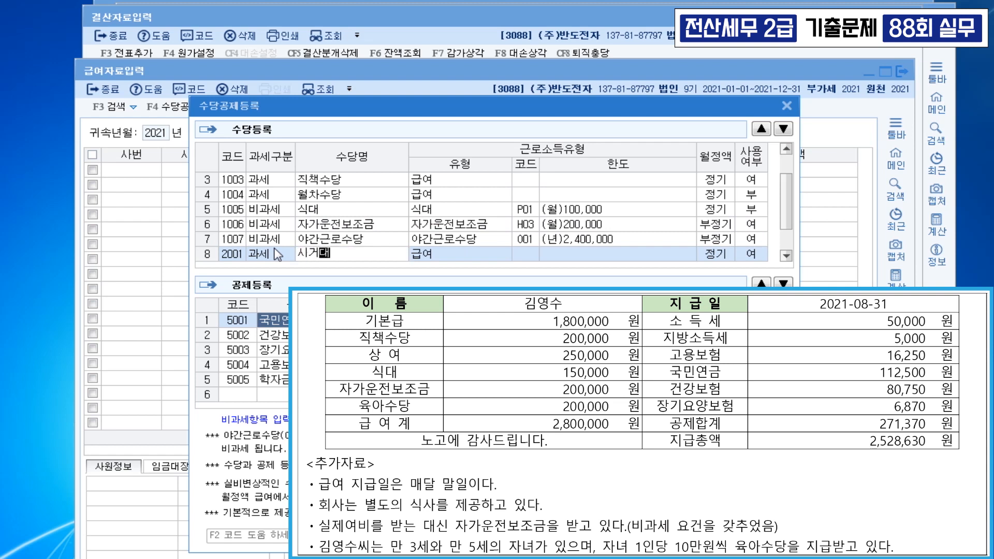
{"action": "key", "text": "BackSpace"}
{"action": "key", "text": "BackSpace"}
{"action": "key", "text": "BackSpace"}
{"action": "type", "text": "식대"}
{"action": "key", "text": "Return"}
{"action": "key", "text": "Return"}
{"action": "key", "text": "Return"}
{"action": "key", "text": "Return"}
Set the usage (사용여부) of the 야간근로수당 allowance to 부.
{"action": "key", "text": "Up"}
{"action": "key", "text": "Up"}
{"action": "key", "text": "Down"}
{"action": "key", "text": "Right"}
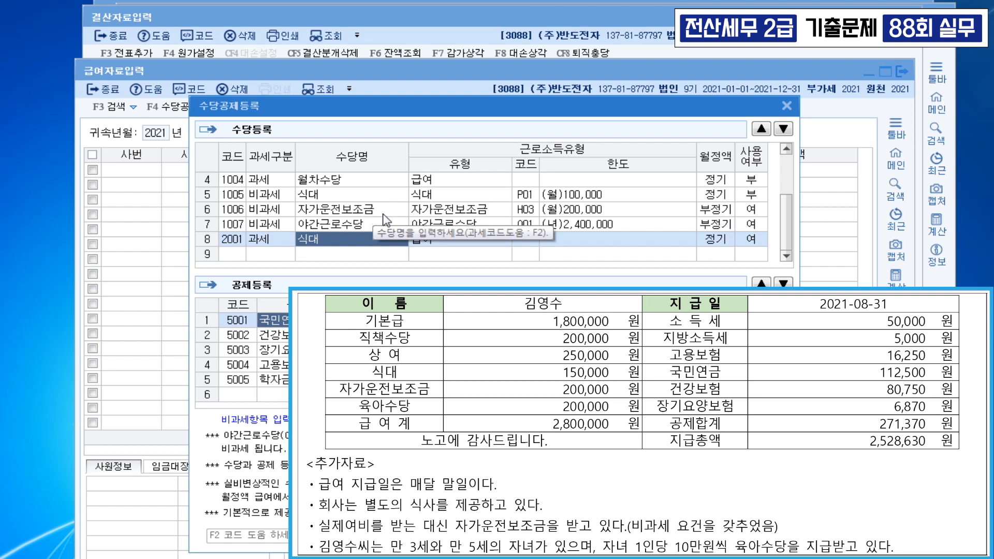
{"action": "left_click", "coordinate": [748, 225]}
{"action": "left_click", "coordinate": [714, 210]}
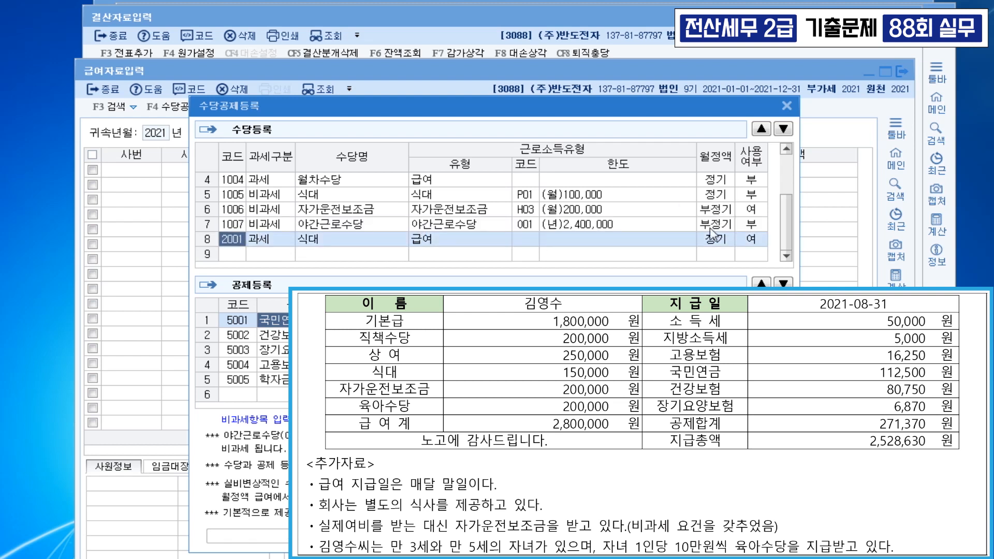
Register a new non-taxable (비과세) allowance named 육아수당 with non-taxable code Q01, paid regularly (정기).
{"action": "left_click", "coordinate": [262, 253]}
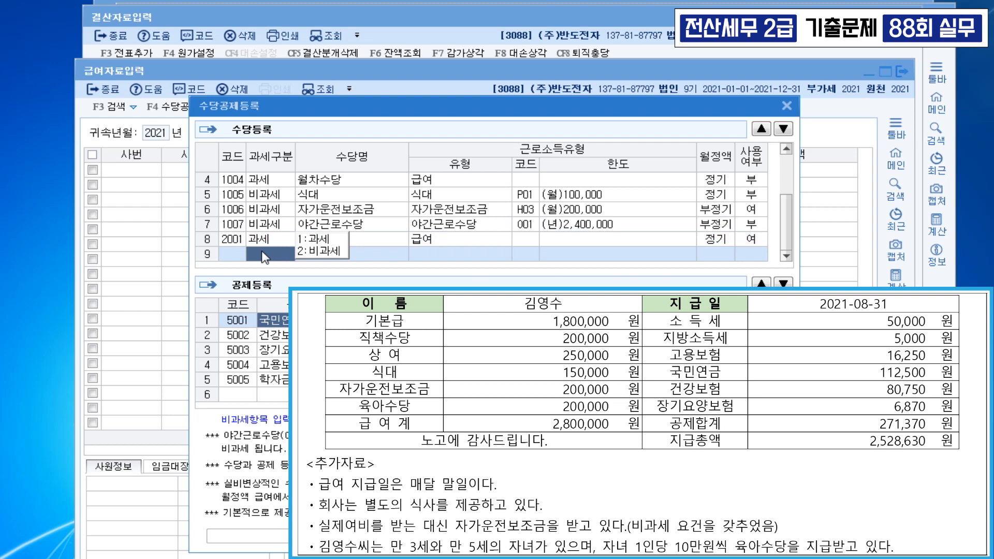
{"action": "type", "text": "식대"}
{"action": "key", "text": "Return"}
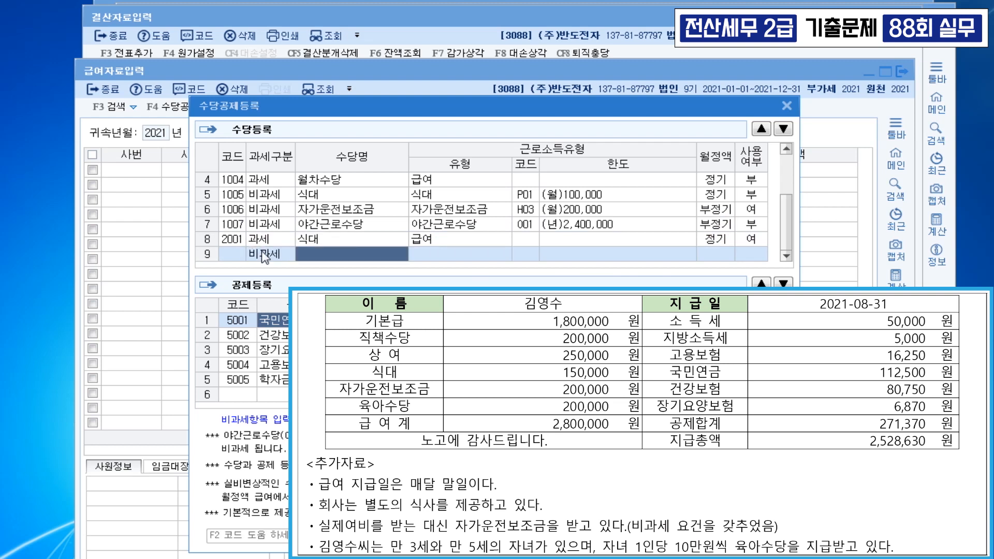
{"action": "type", "text": "육아수당"}
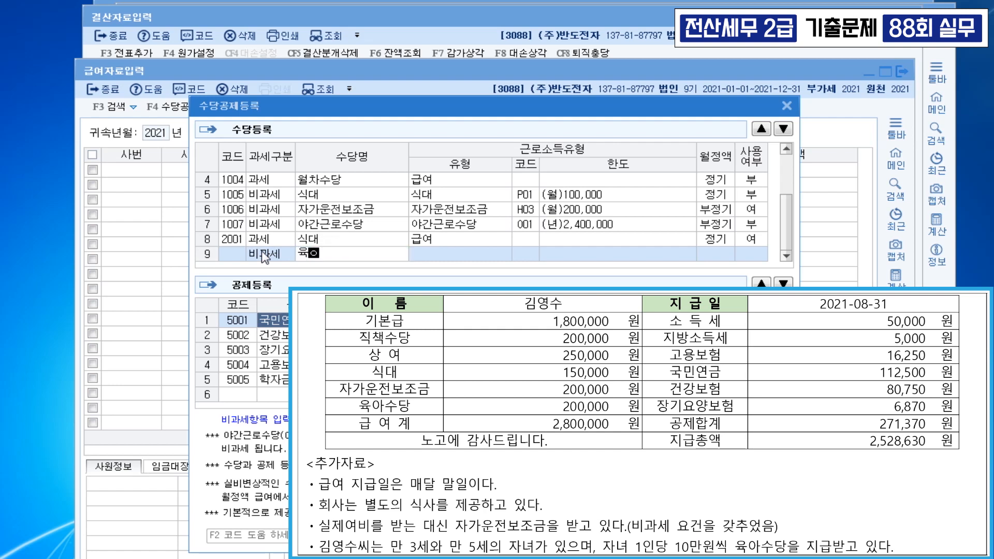
{"action": "key", "text": "Return"}
{"action": "type", "text": "육아"}
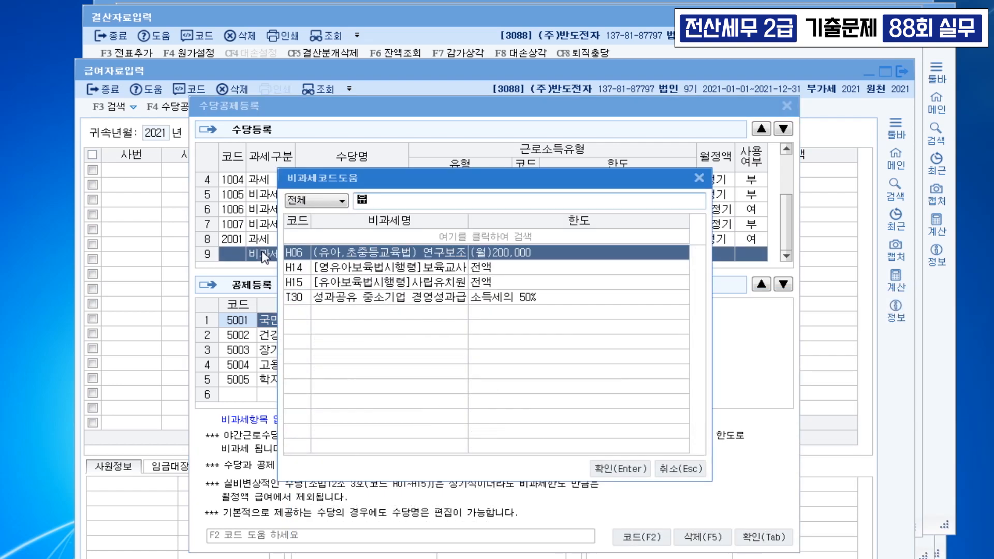
{"action": "key", "text": "Down"}
{"action": "key", "text": "Down"}
{"action": "key", "text": "Return"}
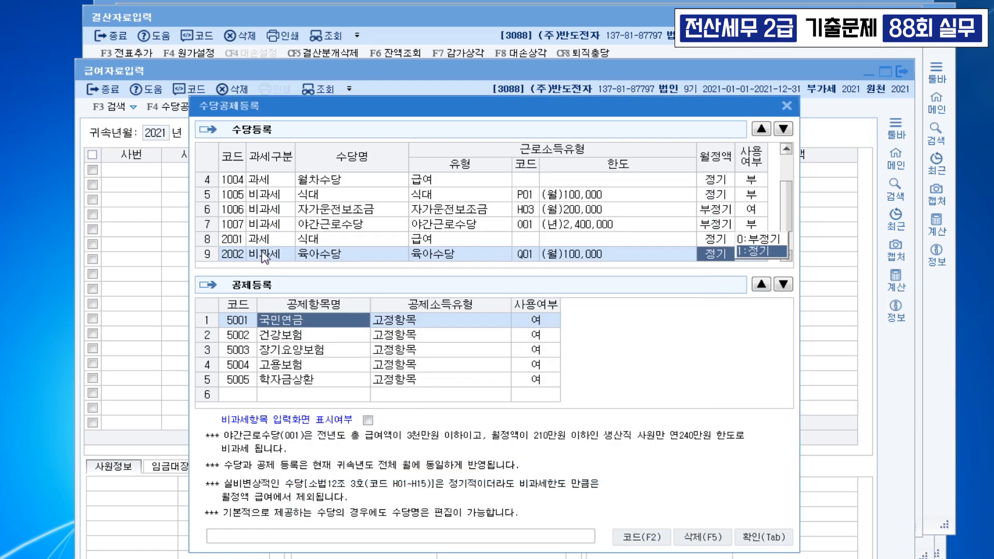
{"action": "key", "text": "Return"}
{"action": "key", "text": "Return"}
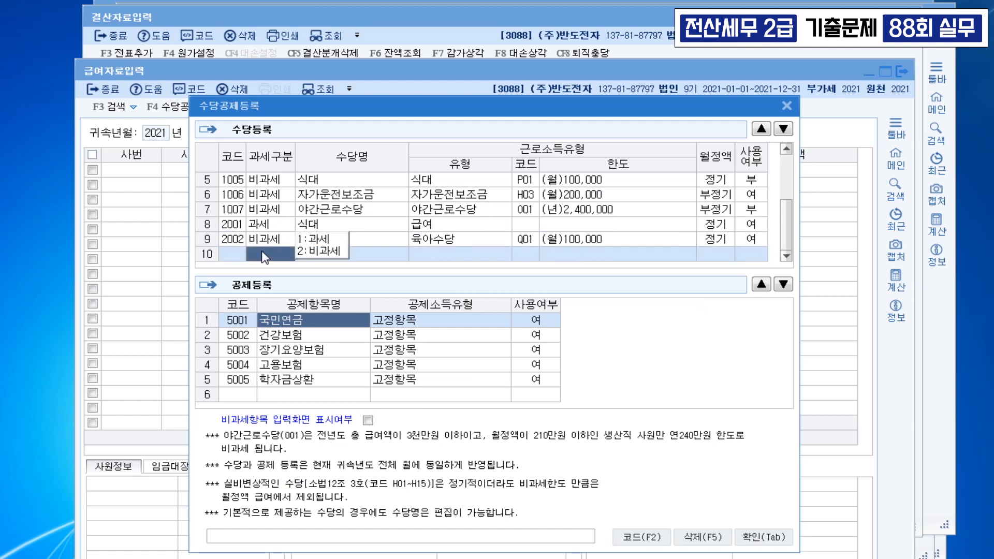
Set the usage of the 학자금상환 deduction to 부 and confirm the allowance and deduction registration.
{"action": "left_click", "coordinate": [533, 381]}
{"action": "left_click", "coordinate": [598, 367]}
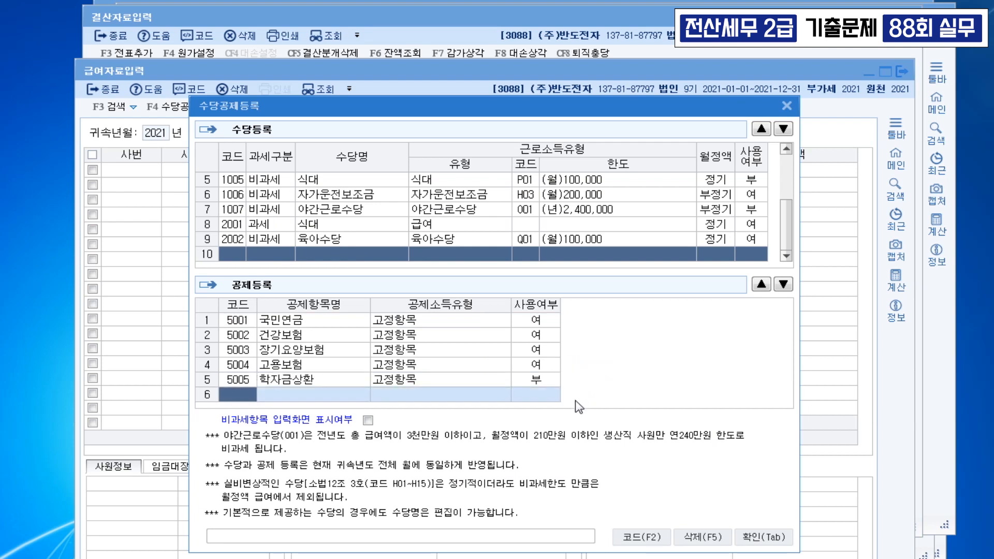
{"action": "left_click", "coordinate": [764, 538]}
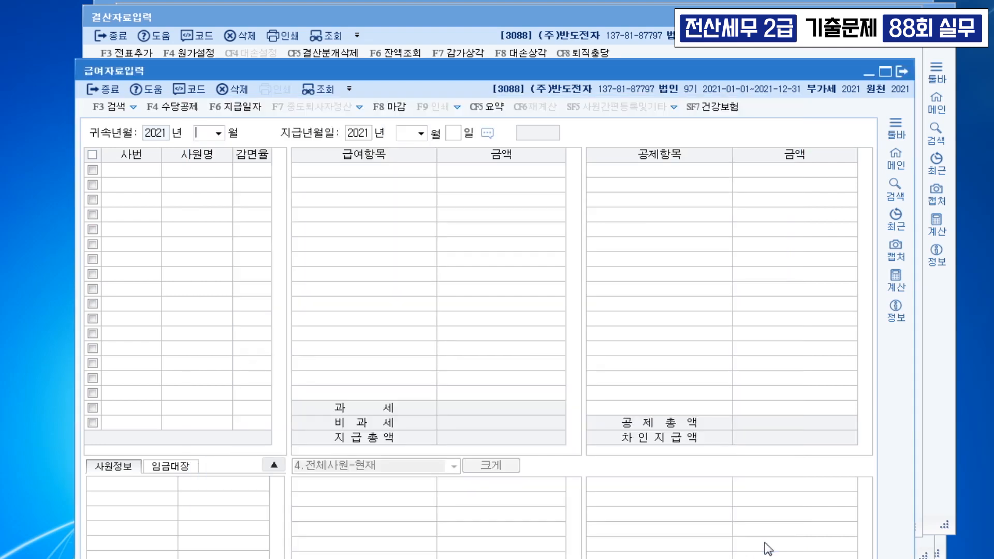
Set the payroll period (귀속년월) to August 2021 with payment date 2021-08-31, and load the employee list.
{"action": "type", "text": "08"}
{"action": "key", "text": "Return"}
{"action": "key", "text": "Return"}
{"action": "key", "text": "Return"}
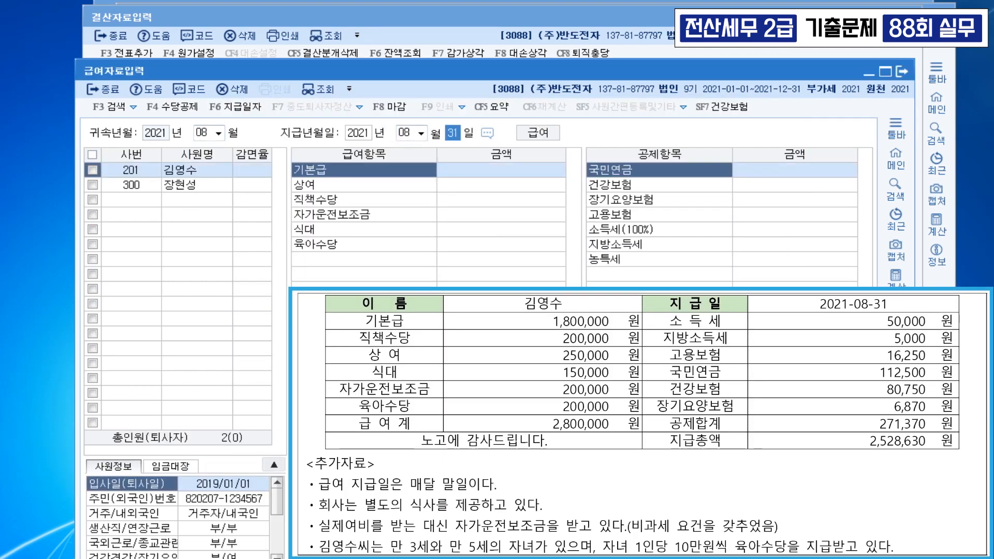
{"action": "key", "text": "Return"}
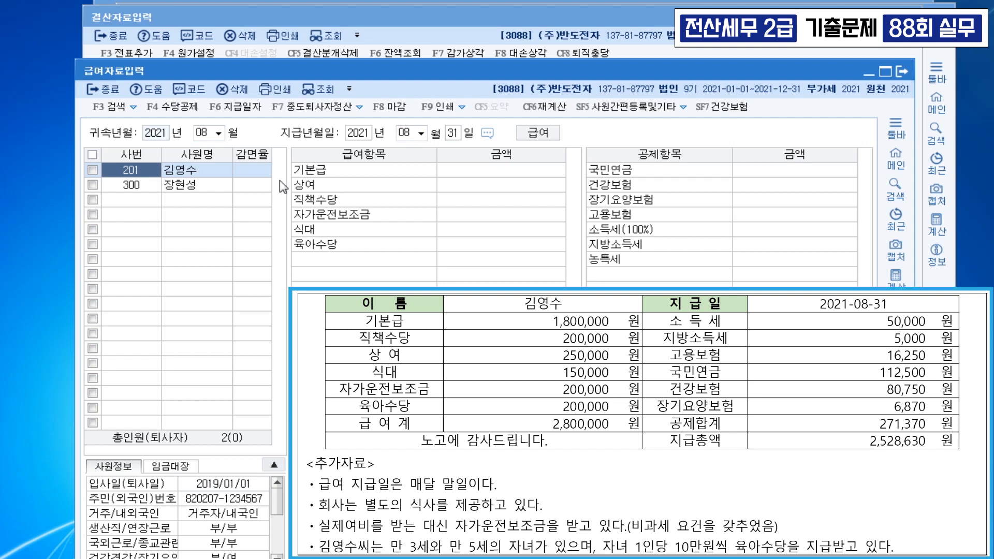
Enter the first employee's 기본급 as 1,800,000, 상여 as 250,000 and 직책수당 as 200,000.
{"action": "key", "text": "Return"}
{"action": "type", "text": "1800000"}
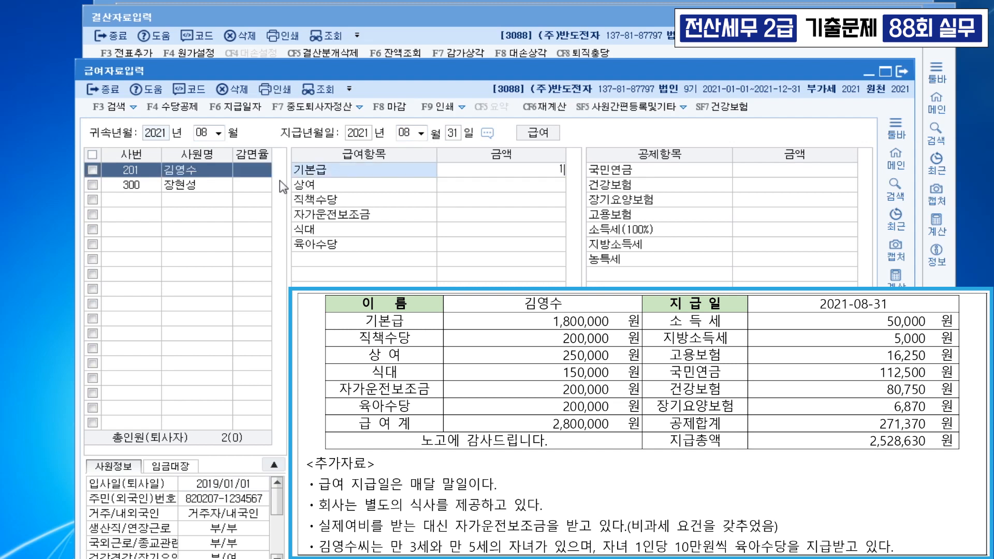
{"action": "key", "text": "Return"}
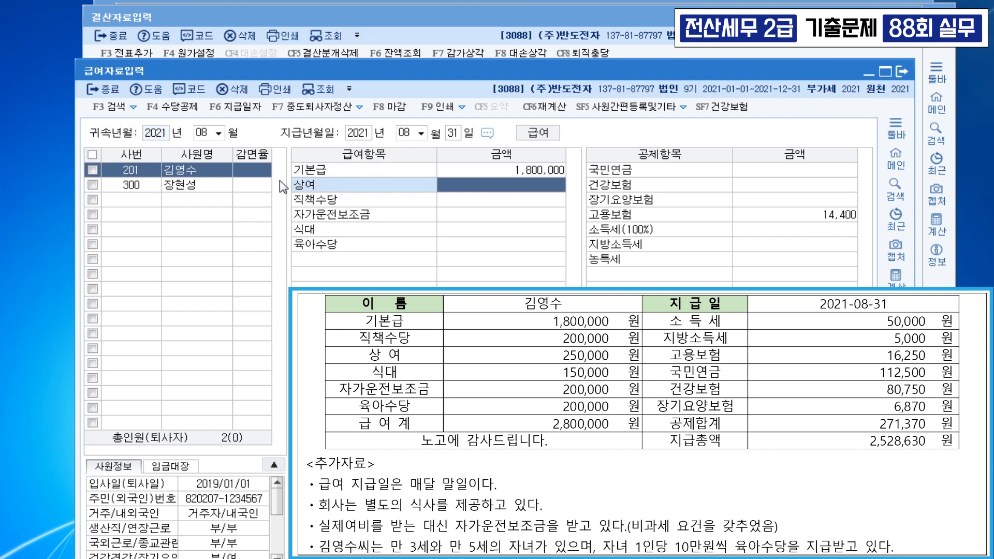
{"action": "type", "text": "2500000"}
{"action": "key", "text": "Return"}
{"action": "type", "text": "200,000"}
{"action": "key", "text": "Return"}
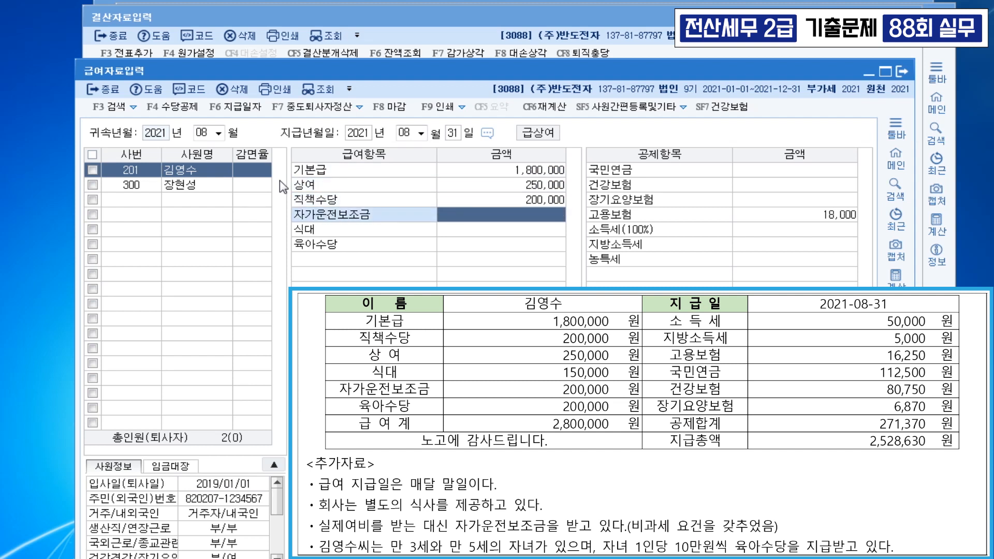
Enter the employee's 자가운전보조금 as 200,000, 식대 as 150,000 and 육아수당 as 200,000.
{"action": "type", "text": "2000000"}
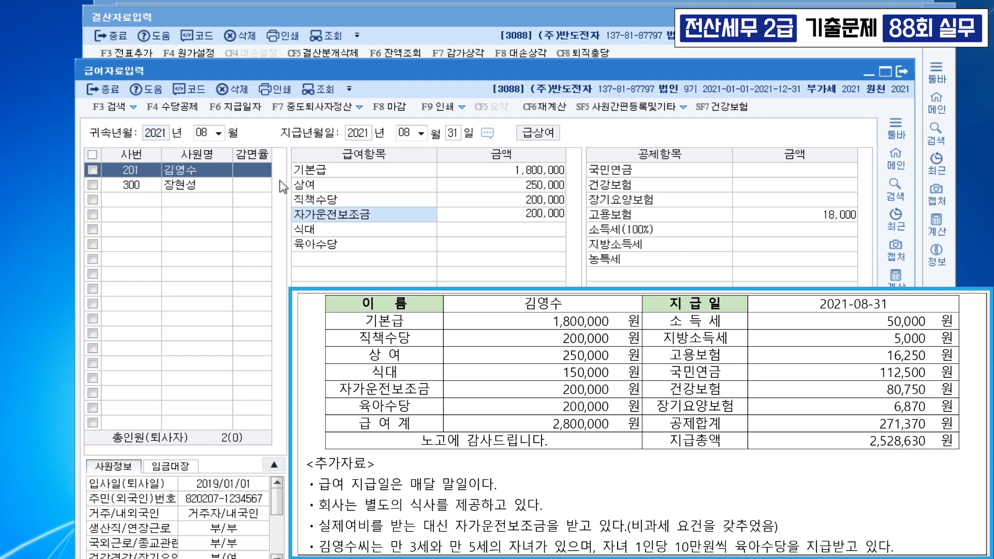
{"action": "key", "text": "Return"}
{"action": "type", "text": "150,000"}
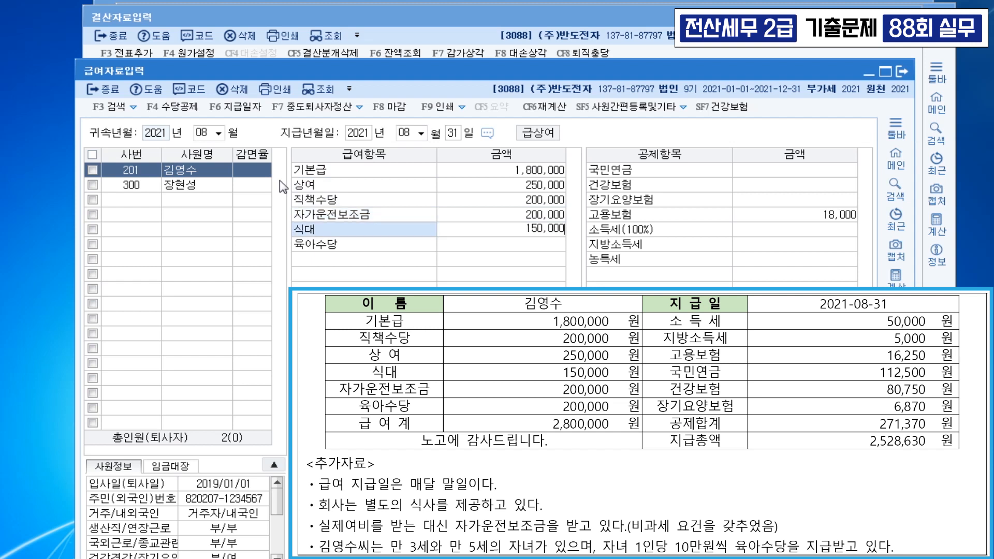
{"action": "key", "text": "Return"}
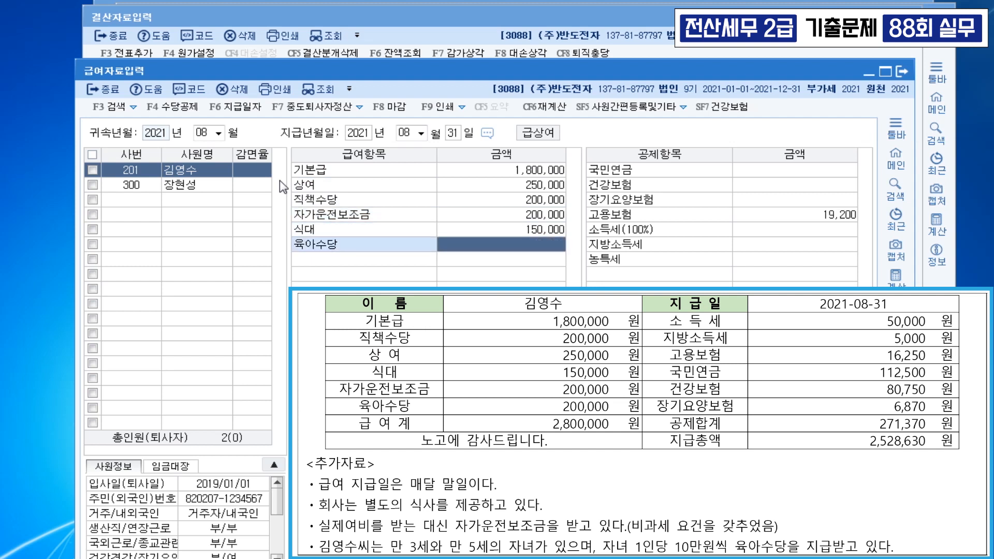
{"action": "type", "text": "200000"}
{"action": "key", "text": "Return"}
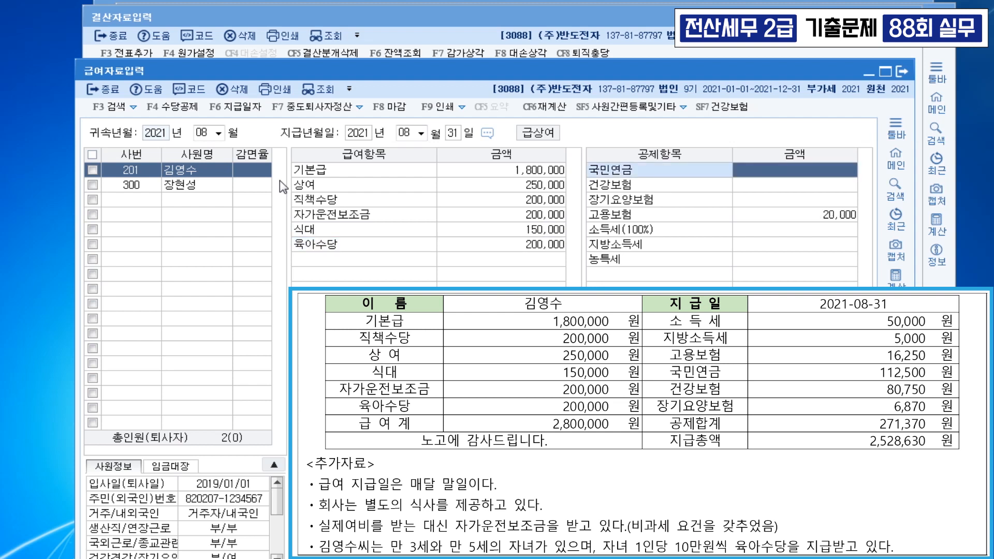
Enter the first employee's 국민연금 as 112,500, 건강보험 as 80,750 and 장기요양보험 as 6,870.
{"action": "type", "text": "112500"}
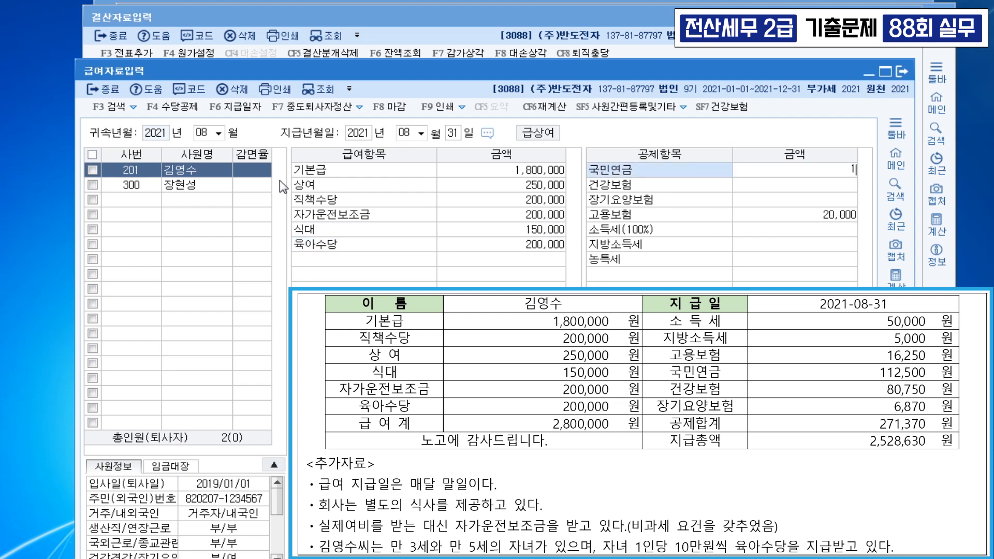
{"action": "key", "text": "Return"}
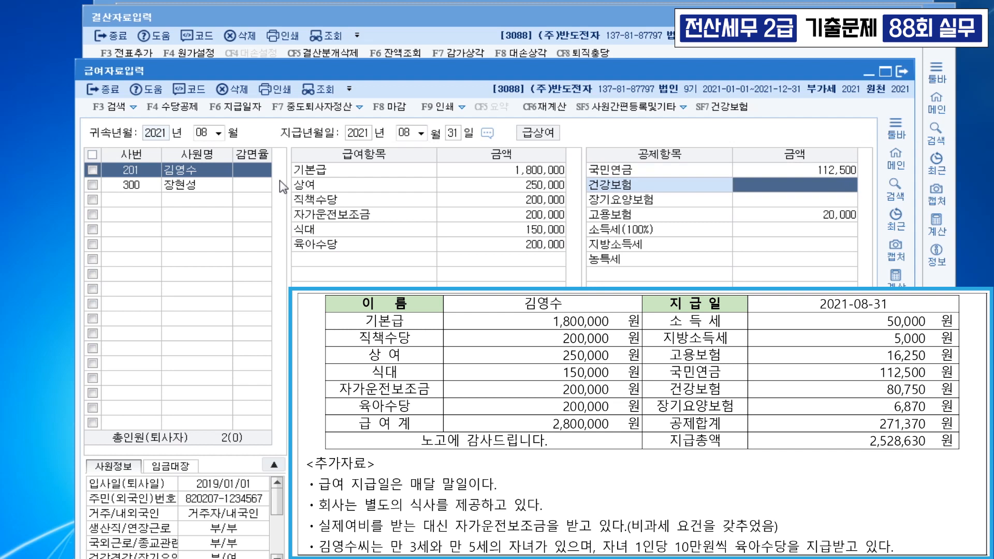
{"action": "type", "text": "80750"}
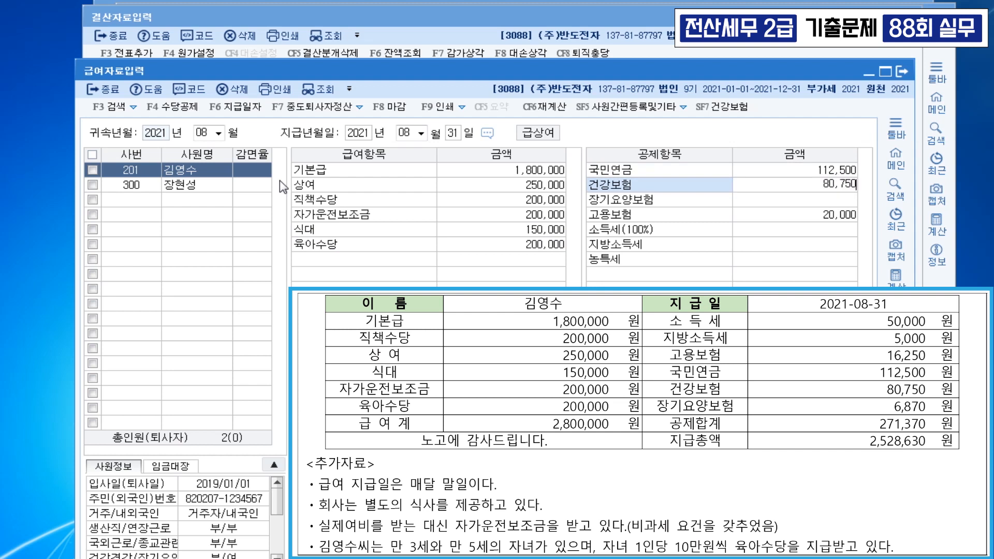
{"action": "key", "text": "Return"}
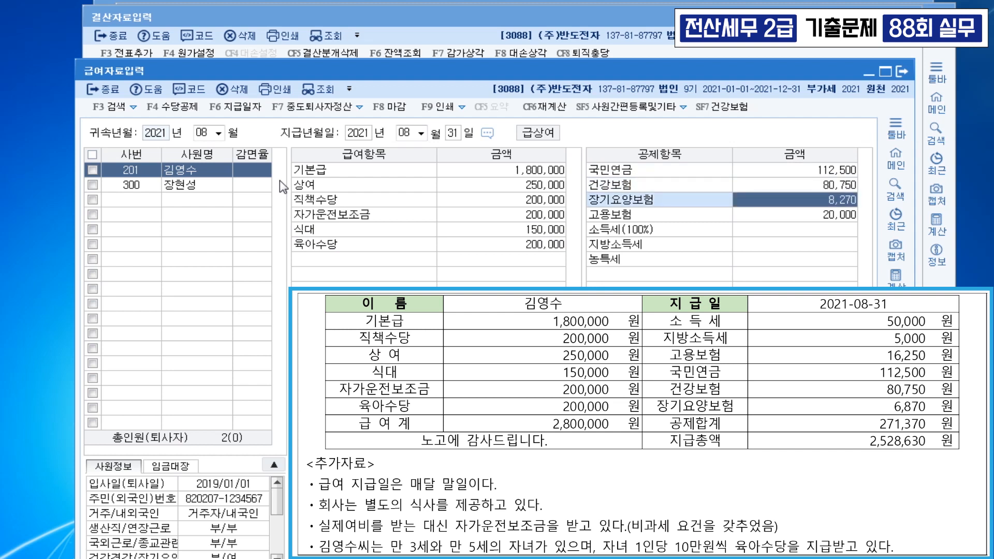
{"action": "type", "text": "6870"}
{"action": "key", "text": "Return"}
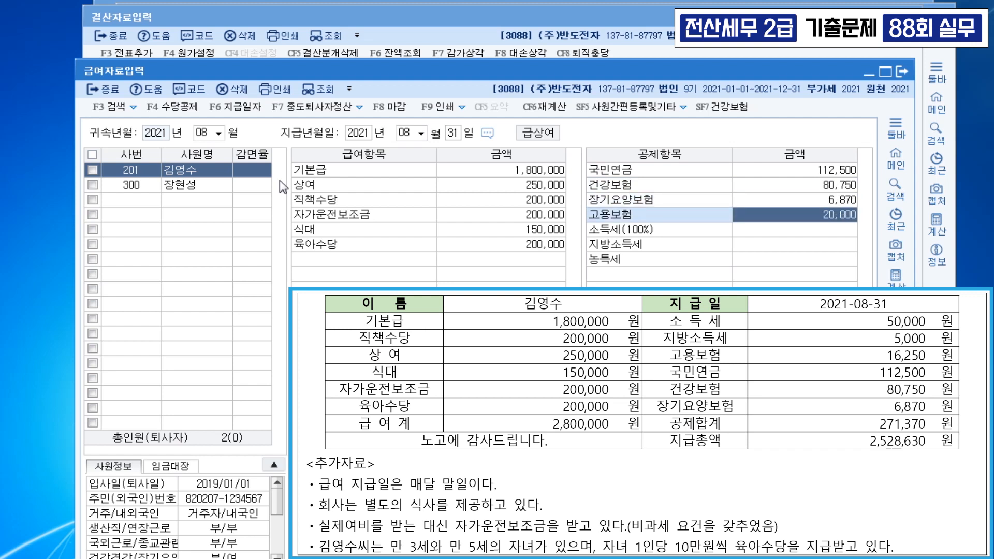
Set the employee's 고용보험 to 16,250 and 소득세 to 50,000, and complete the deduction entries.
{"action": "type", "text": "16250"}
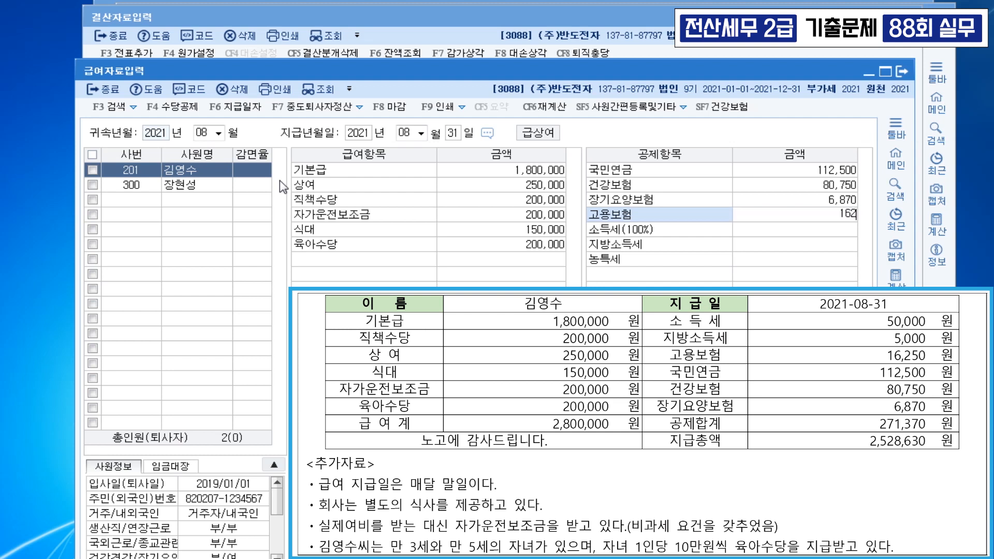
{"action": "key", "text": "Return"}
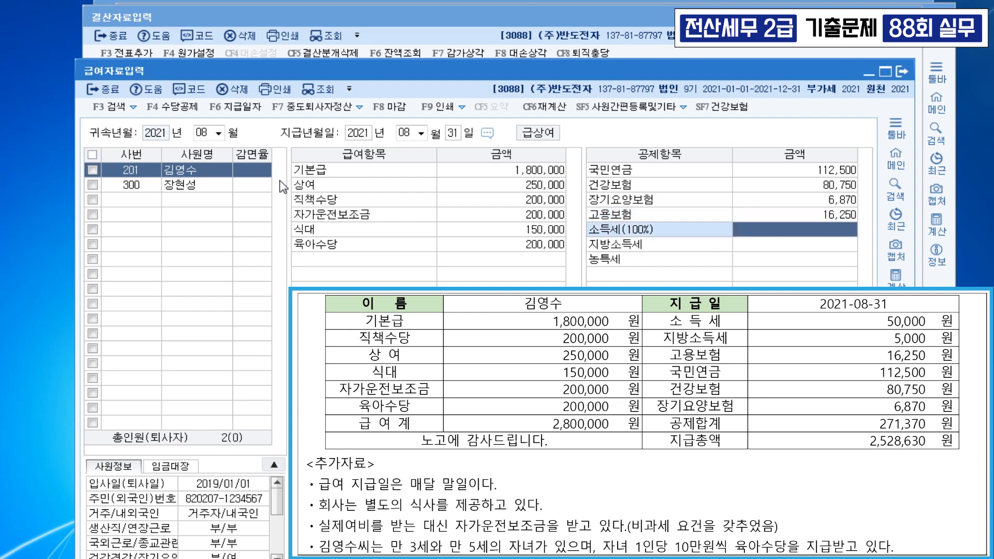
{"action": "type", "text": "500000"}
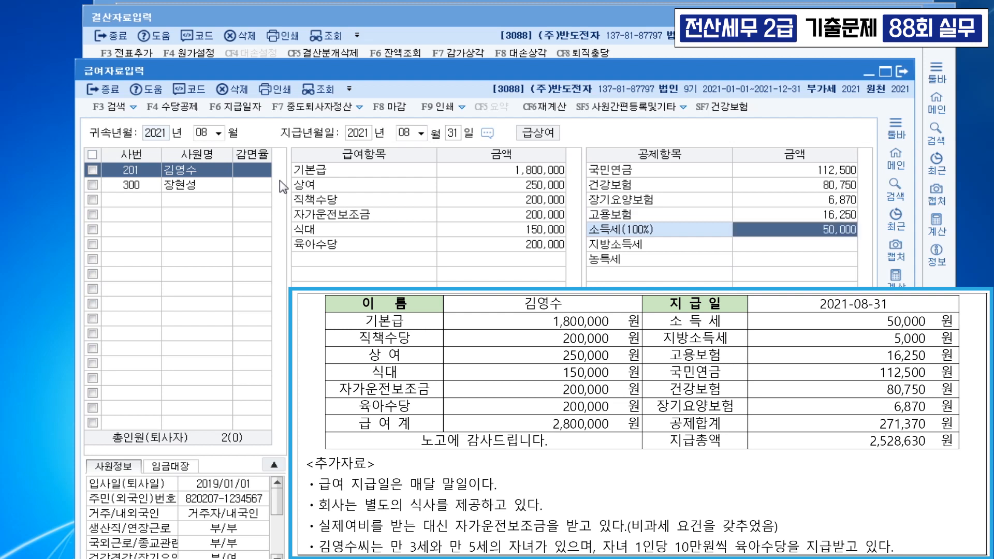
{"action": "key", "text": "Return"}
{"action": "key", "text": "Return"}
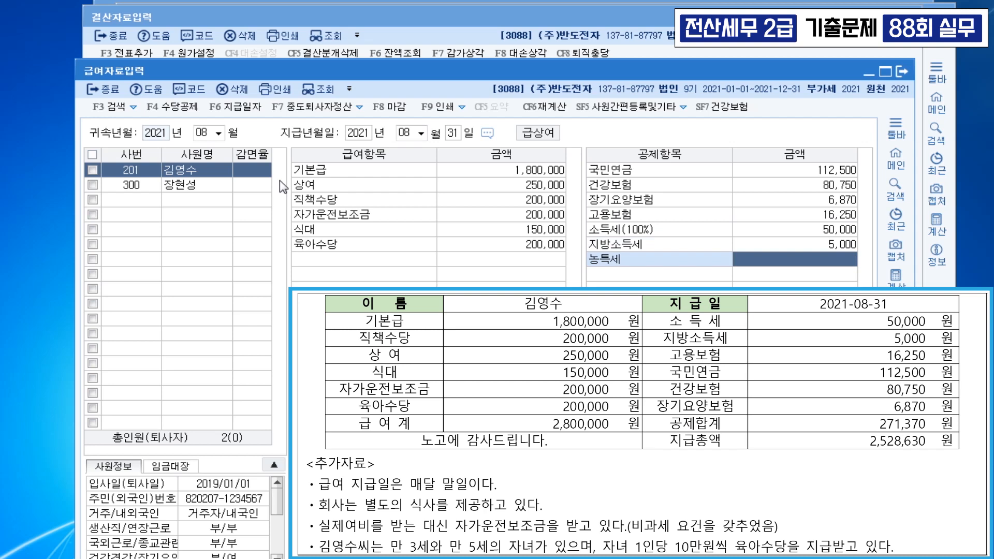
{"action": "key", "text": "Return"}
{"action": "key", "text": "Up"}
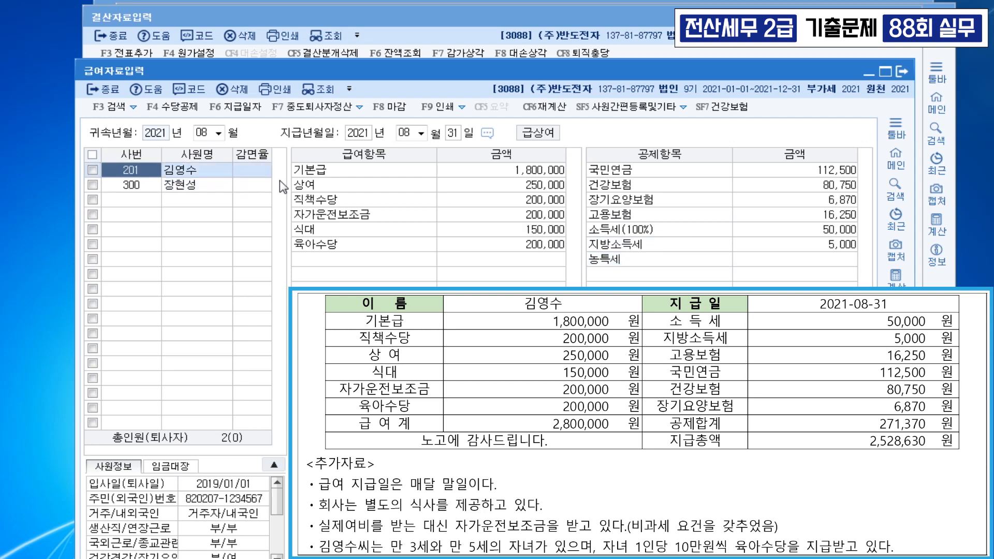
Search for the 원천징수이행상황신고서 form, open it and dismiss the warning.
{"action": "key", "text": "ctrl+f"}
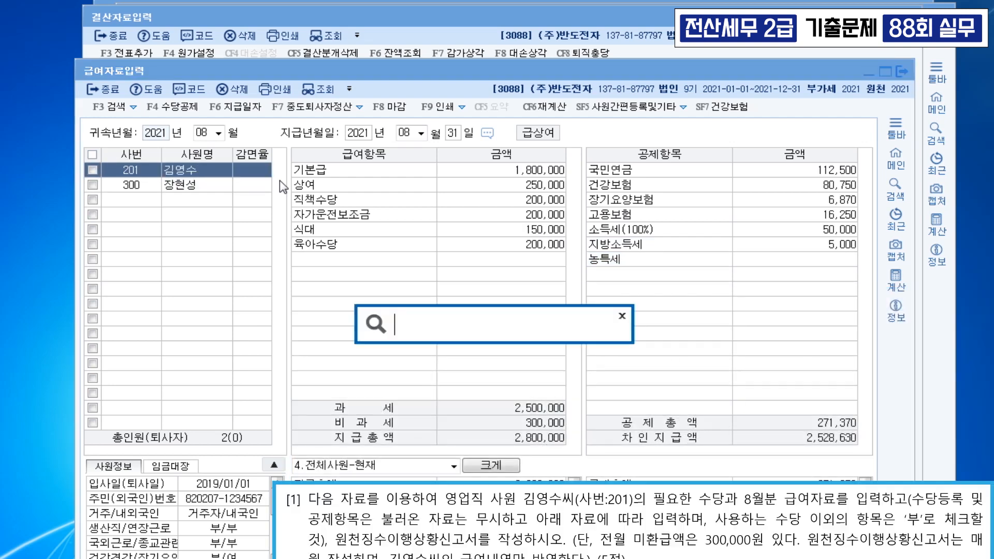
{"action": "type", "text": "ㅇㅊㅈ"}
{"action": "key", "text": "Return"}
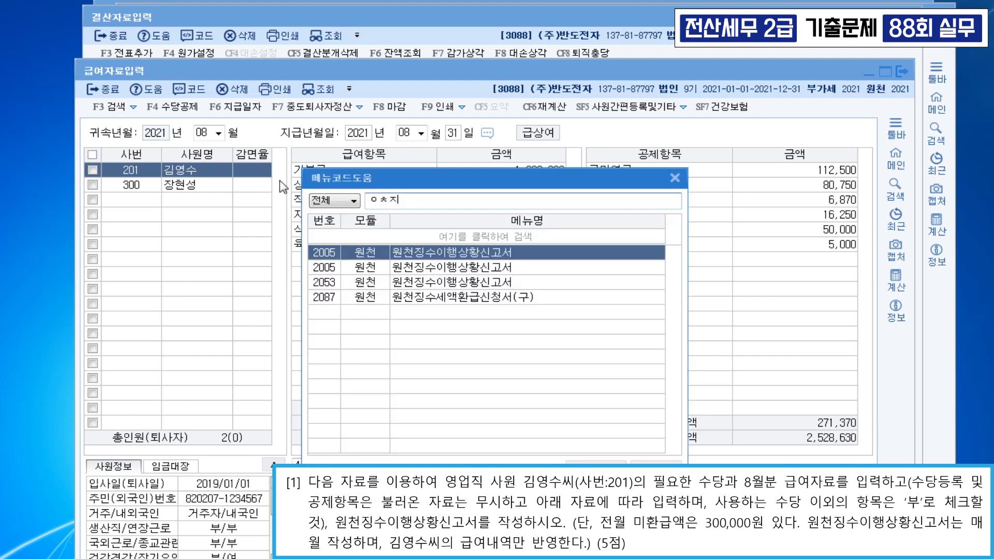
{"action": "key", "text": "Return"}
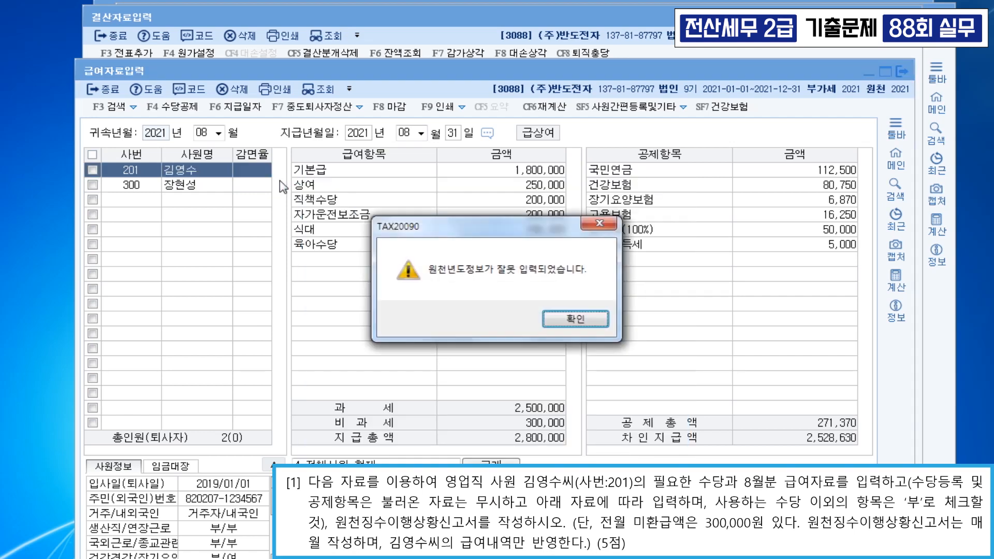
{"action": "key", "text": "Return"}
Set both the 귀속기간 and 지급기간 to August 2021 with 신고구분 정기신고, and load the withholding return.
{"action": "key", "text": "Return"}
{"action": "type", "text": "8"}
{"action": "key", "text": "Return"}
{"action": "type", "text": "8"}
{"action": "key", "text": "Return"}
{"action": "type", "text": "88"}
{"action": "key", "text": "Return"}
{"action": "key", "text": "Return"}
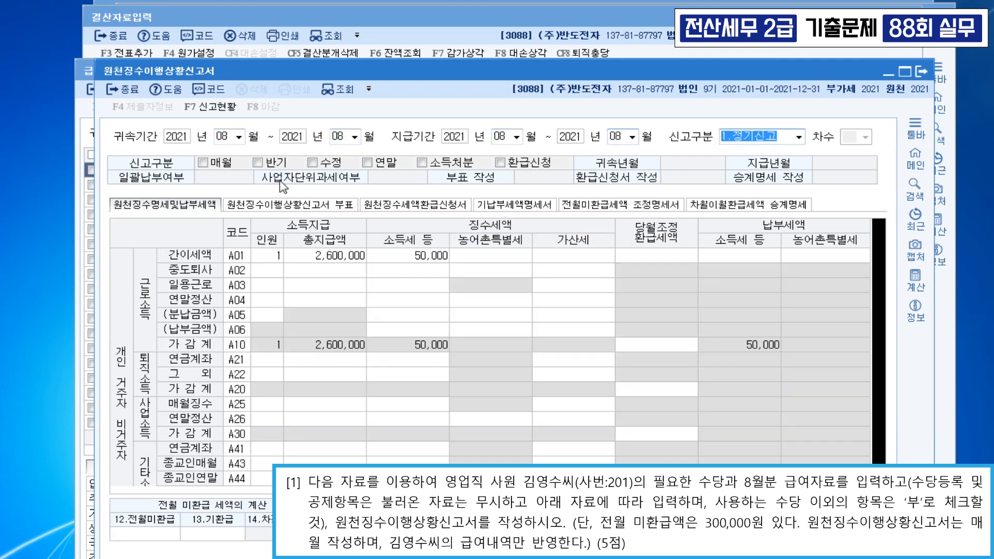
{"action": "key", "text": "Return"}
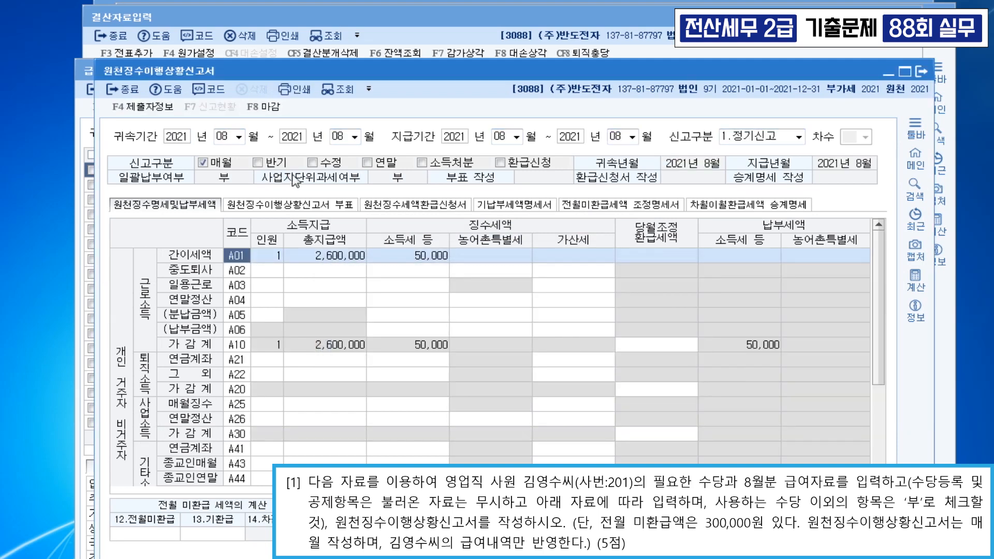
Enter 300,000 as the 전월미환급 amount in the withholding return, then close the return and save its data.
{"action": "left_click", "coordinate": [431, 261]}
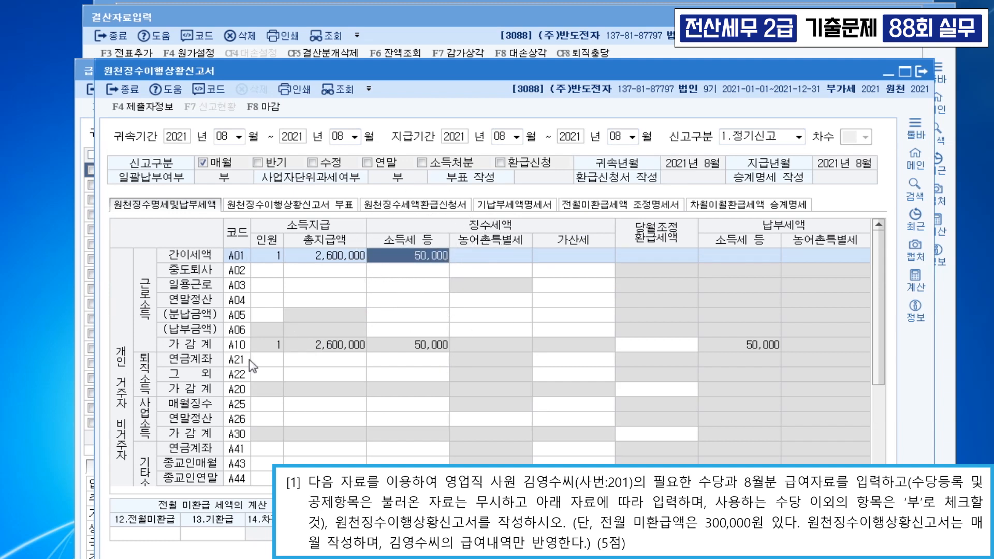
{"action": "left_click", "coordinate": [165, 537]}
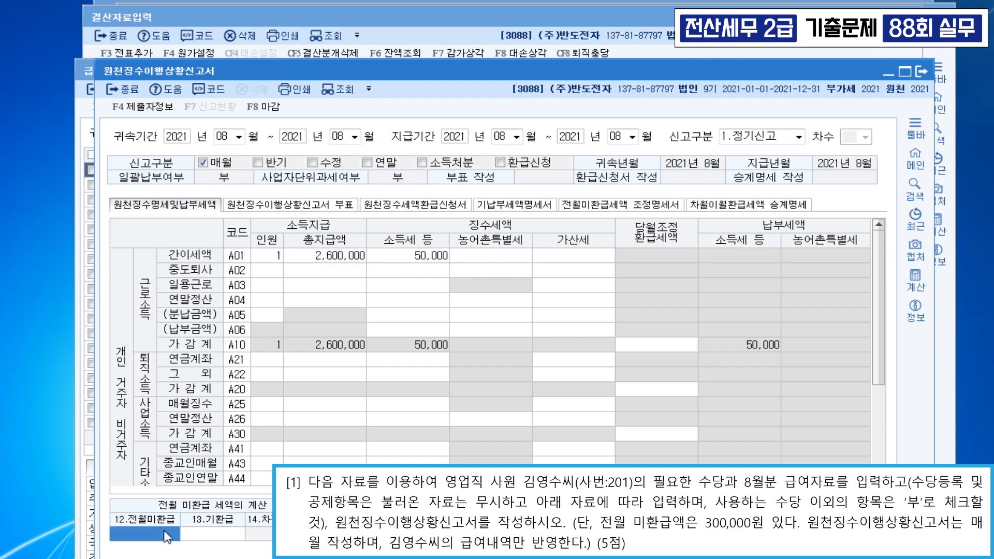
{"action": "type", "text": "300000"}
{"action": "key", "text": "Return"}
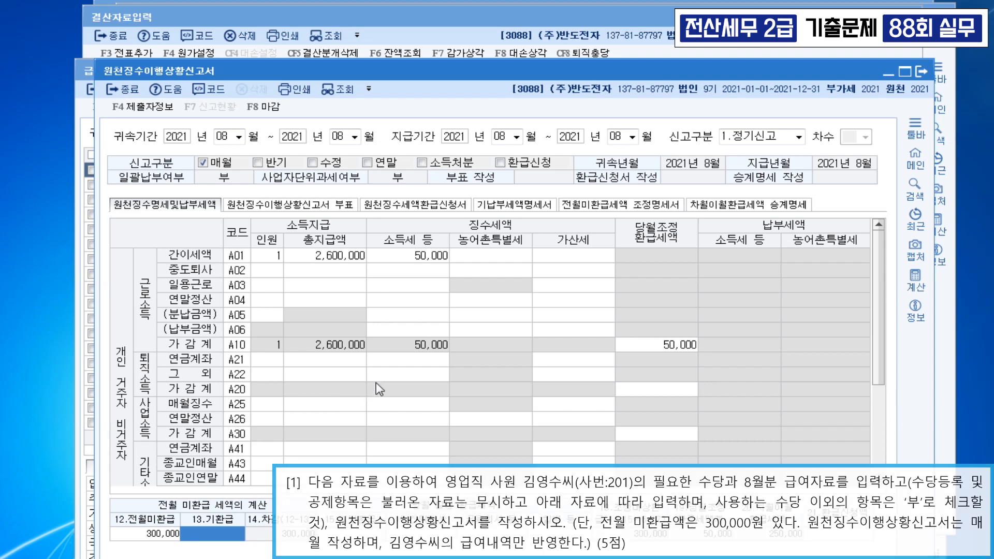
{"action": "key", "text": "Escape"}
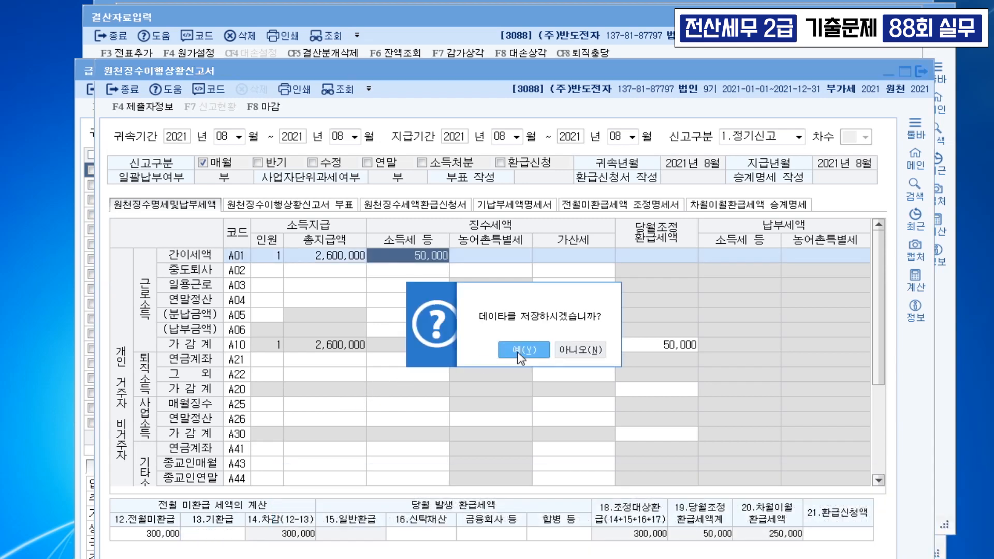
{"action": "left_click", "coordinate": [520, 356]}
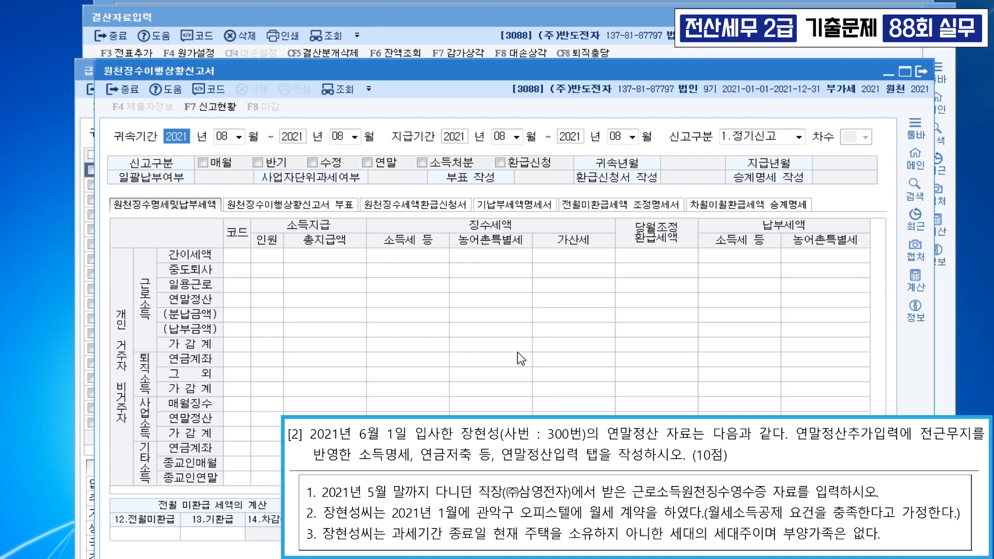
Open the 연말정산추가입력 form and load the second listed employee for year-end settlement.
{"action": "key", "text": "ctrl+f"}
{"action": "type", "text": "ㅇㅁㅈ"}
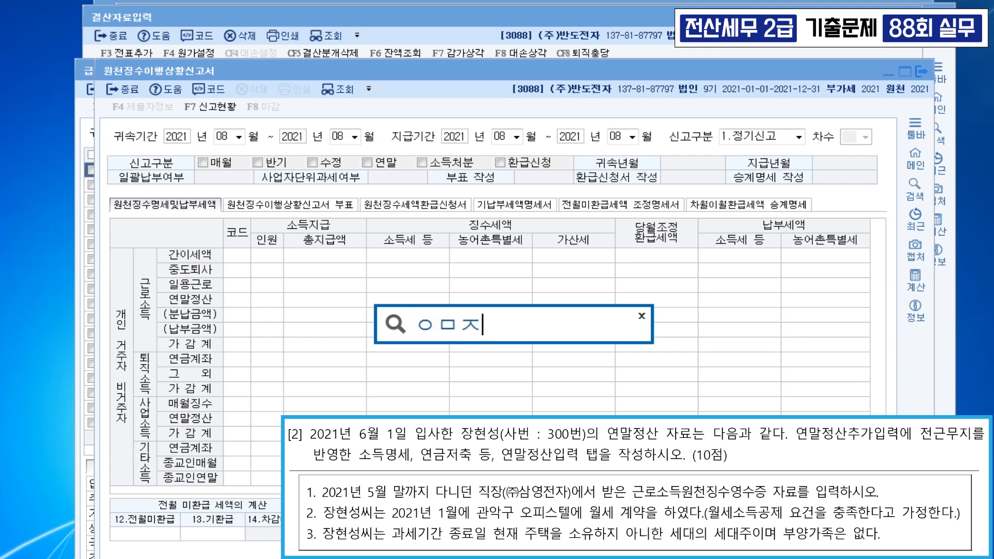
{"action": "key", "text": "Return"}
{"action": "key", "text": "Return"}
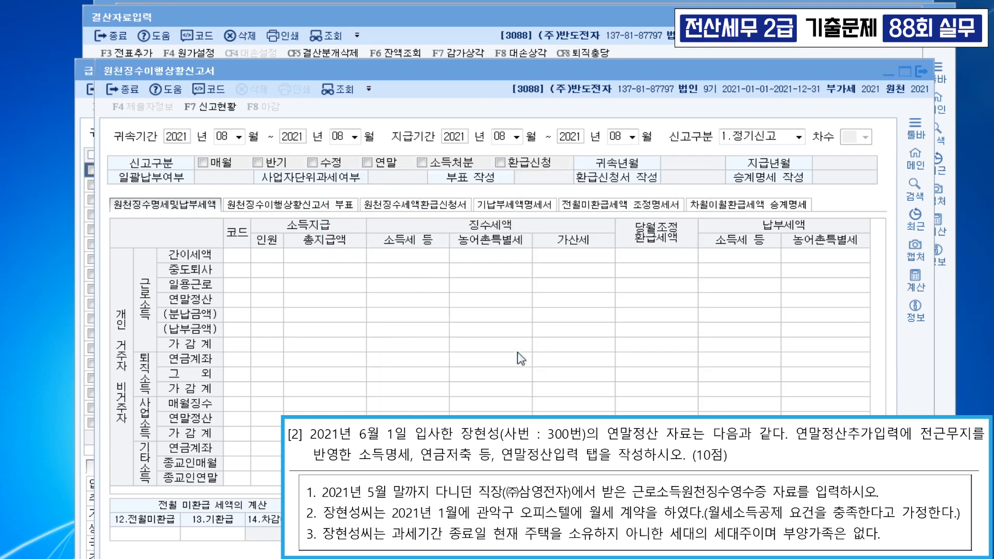
{"action": "key", "text": "F2"}
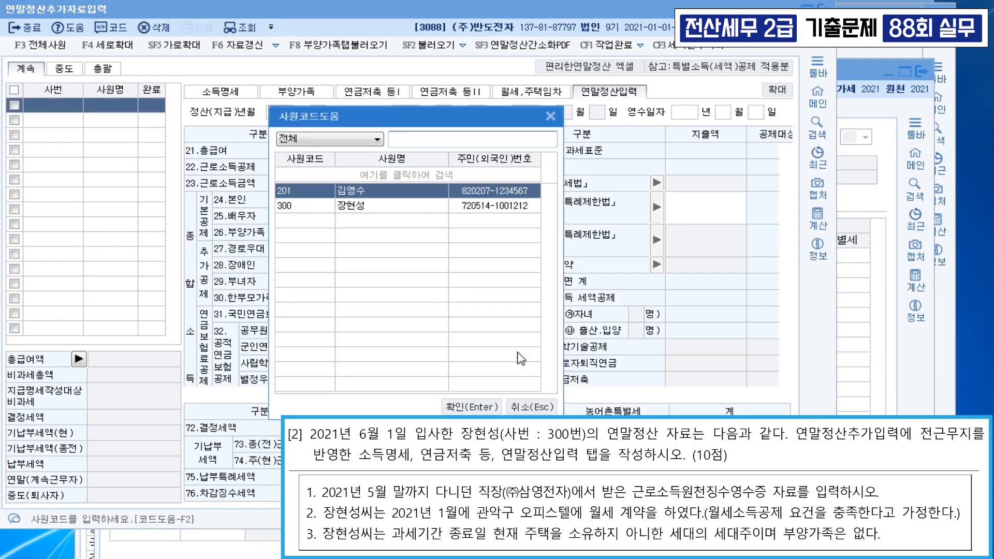
{"action": "key", "text": "Down"}
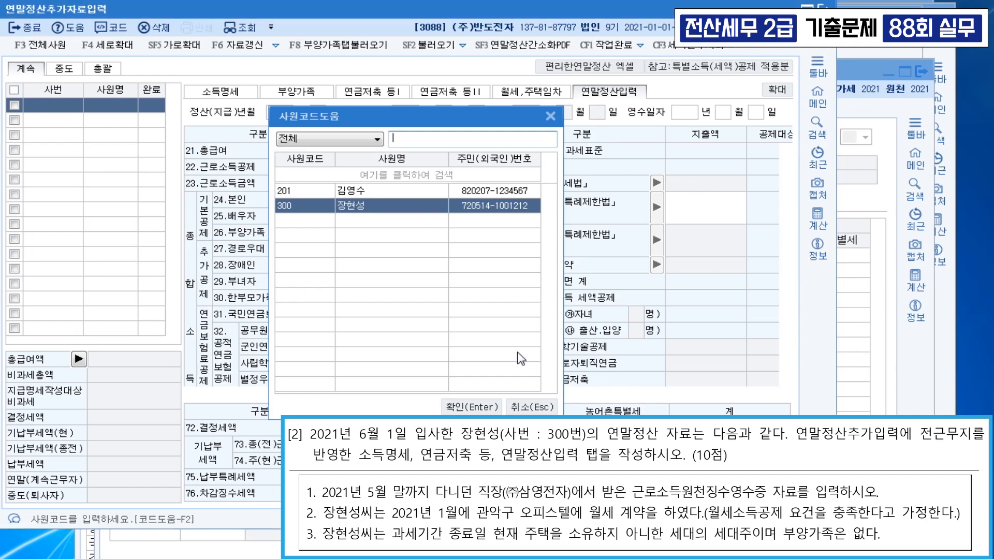
{"action": "key", "text": "Return"}
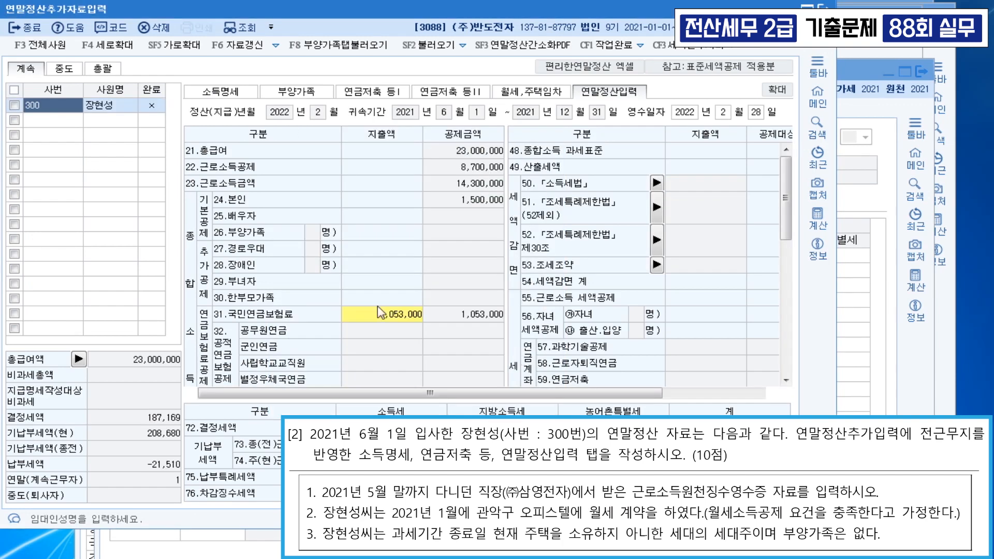
In 소득명세, enter the previous workplace (종전) as (주)삼영전자 with its business registration number.
{"action": "left_click", "coordinate": [240, 96]}
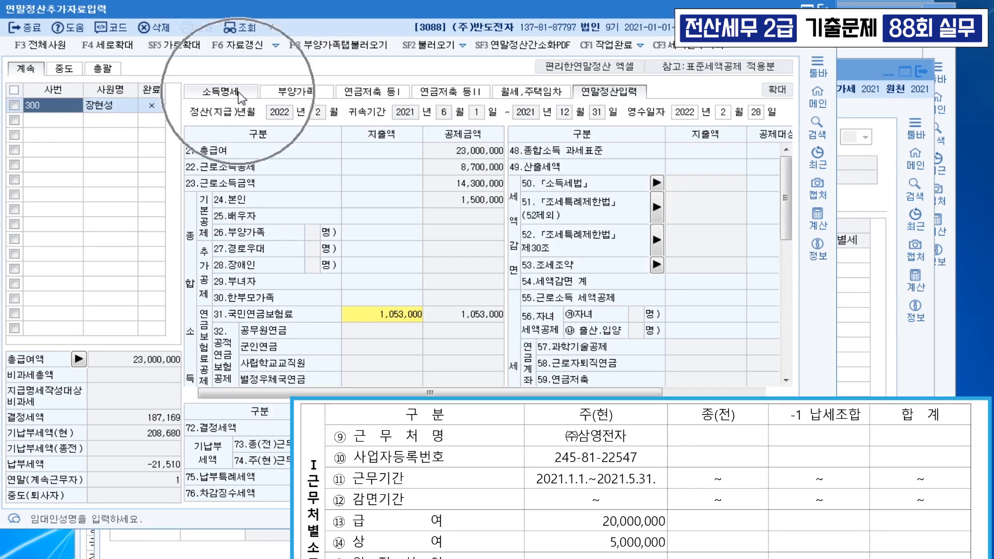
{"action": "left_click", "coordinate": [738, 129]}
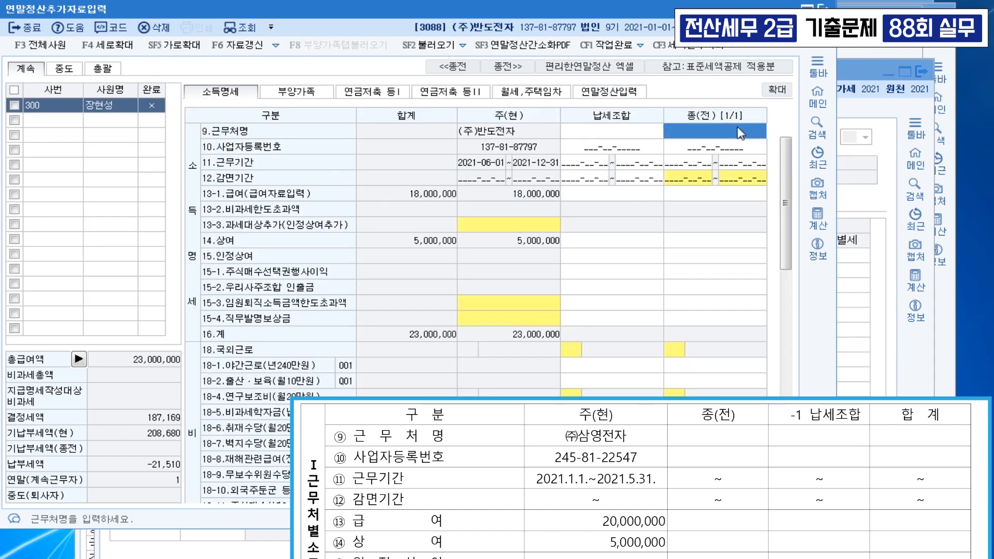
{"action": "type", "text": "(주)"}
{"action": "type", "text": "삼영젅"}
{"action": "type", "text": "자"}
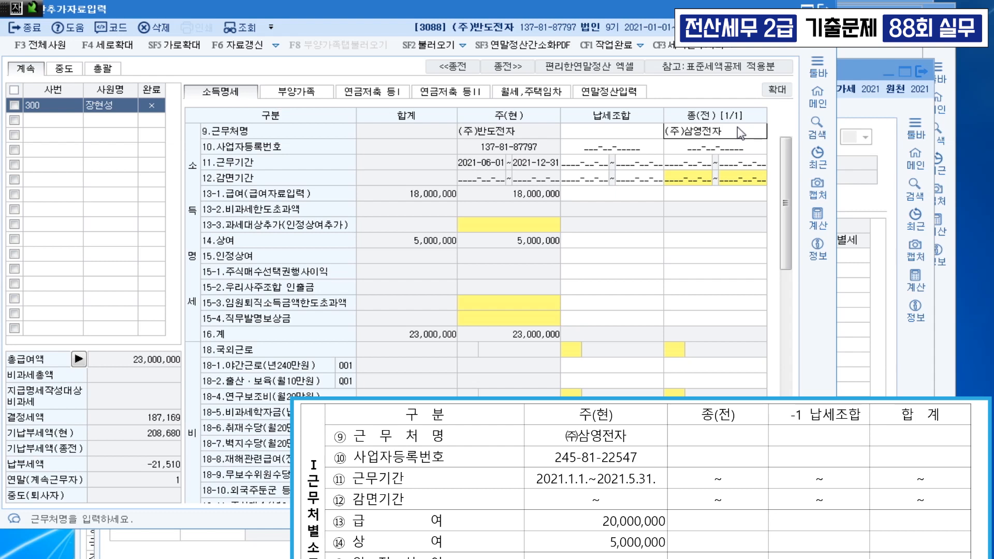
{"action": "key", "text": "Return"}
{"action": "type", "text": "245-81-225"}
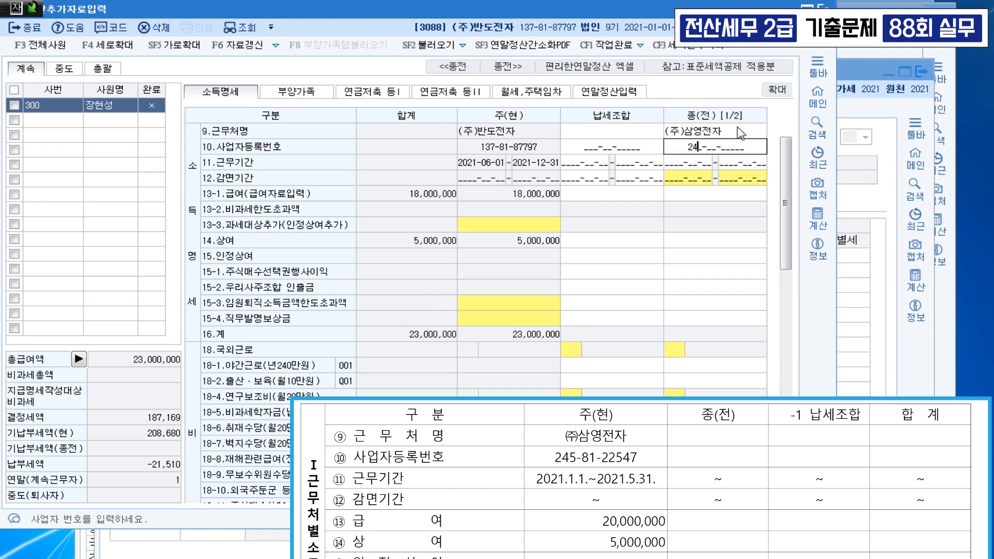
{"action": "type", "text": "47"}
{"action": "key", "text": "Return"}
Set the previous workplace's 근무기간 to 2021-01-01 through 2021-05-31 and leave its 감면기간 blank.
{"action": "type", "text": "2"}
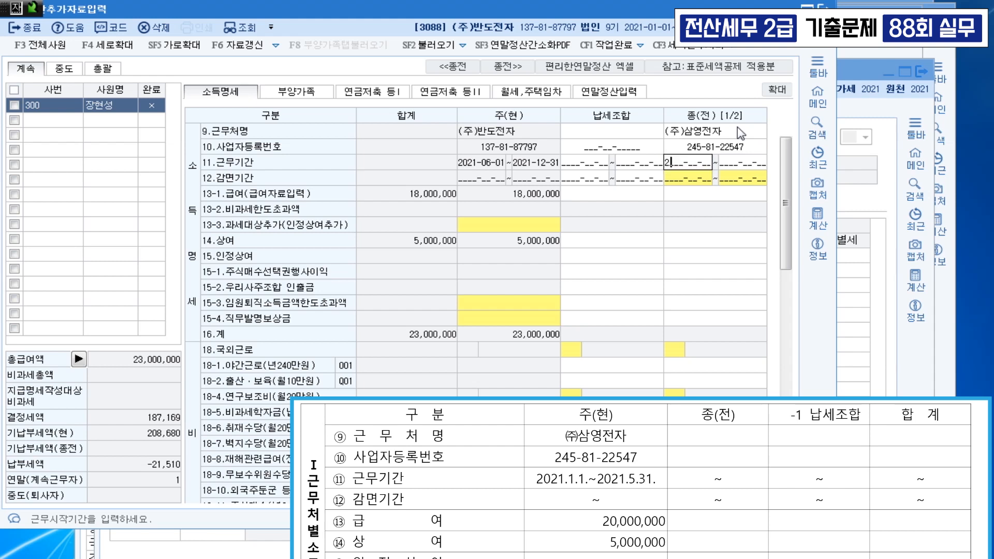
{"action": "type", "text": "021-01-01~2"}
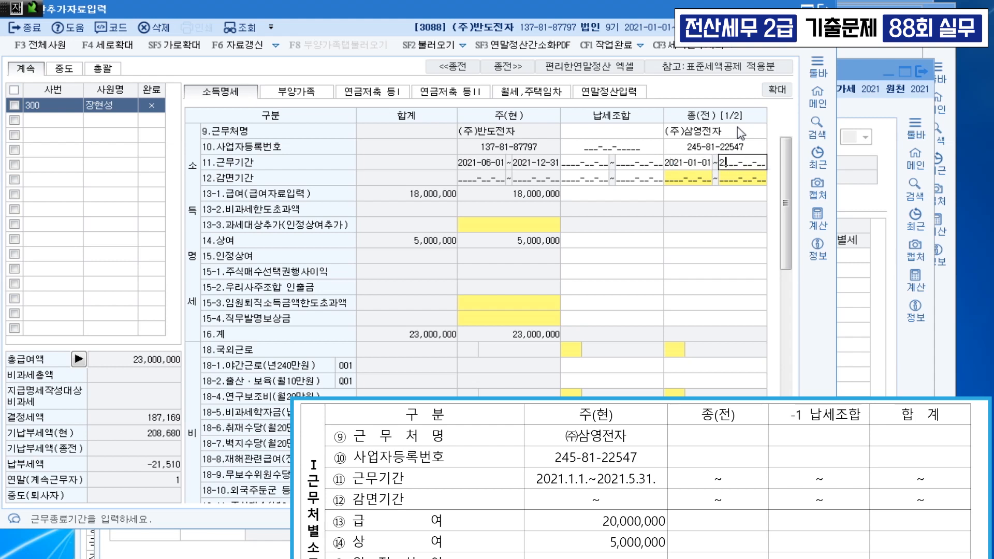
{"action": "type", "text": "021-05-31"}
{"action": "key", "text": "Return"}
{"action": "key", "text": "Return"}
{"action": "key", "text": "Return"}
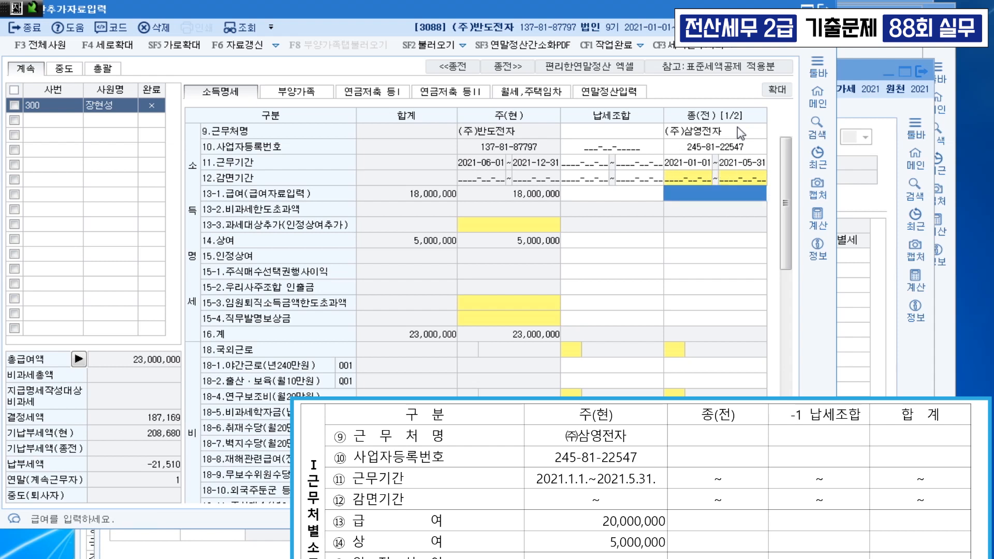
Enter the previous workplace's 급여 as 20,000,000 and 상여 as 5,000,000.
{"action": "type", "text": "20,000,000"}
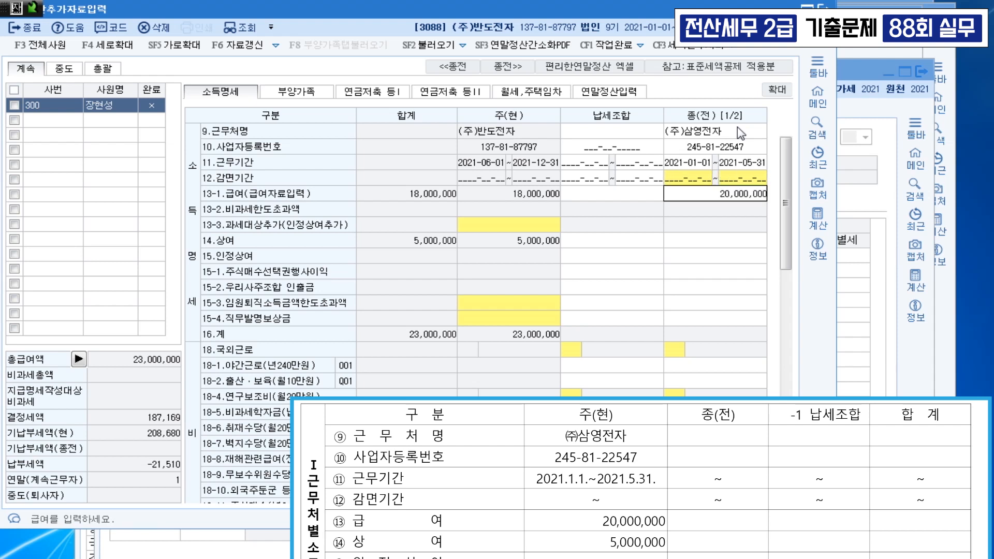
{"action": "key", "text": "Return"}
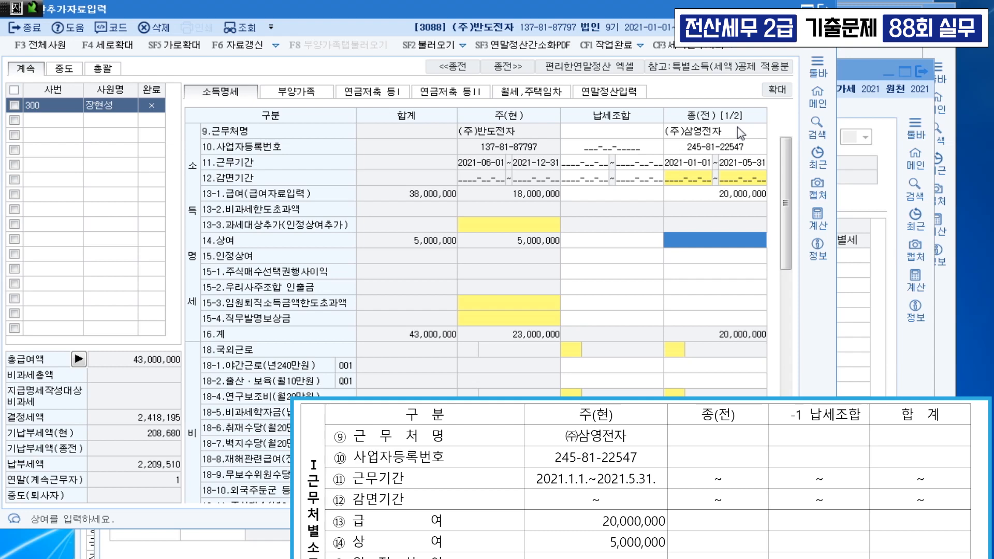
{"action": "type", "text": "5000000"}
{"action": "key", "text": "Return"}
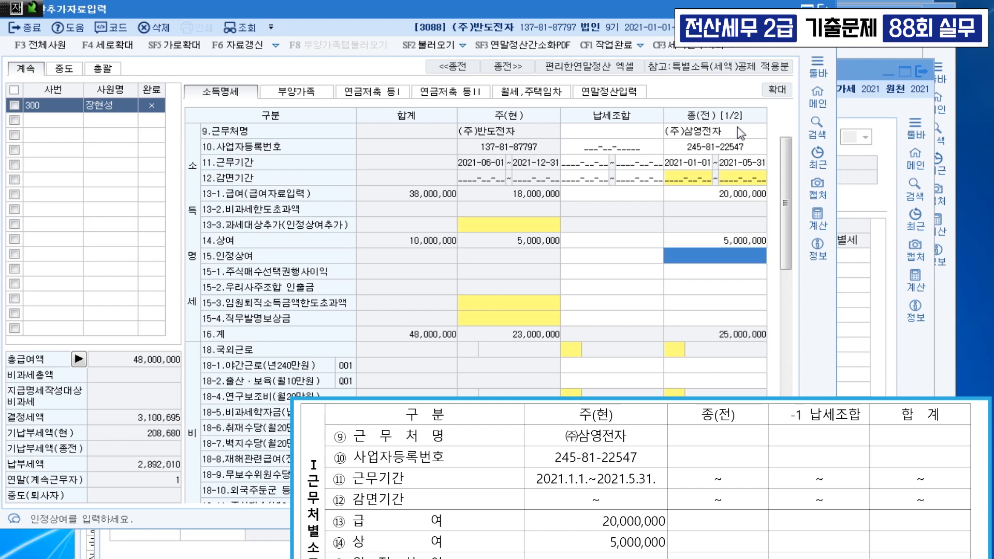
Enter the previous workplace's premiums: 건강보험료 807,500, 장기요양보험료 68,700, 고용보험료 162,500 and 국민연금보험료 980,000.
{"action": "scroll", "coordinate": [702, 192], "scroll_direction": "down", "scroll_amount": 15}
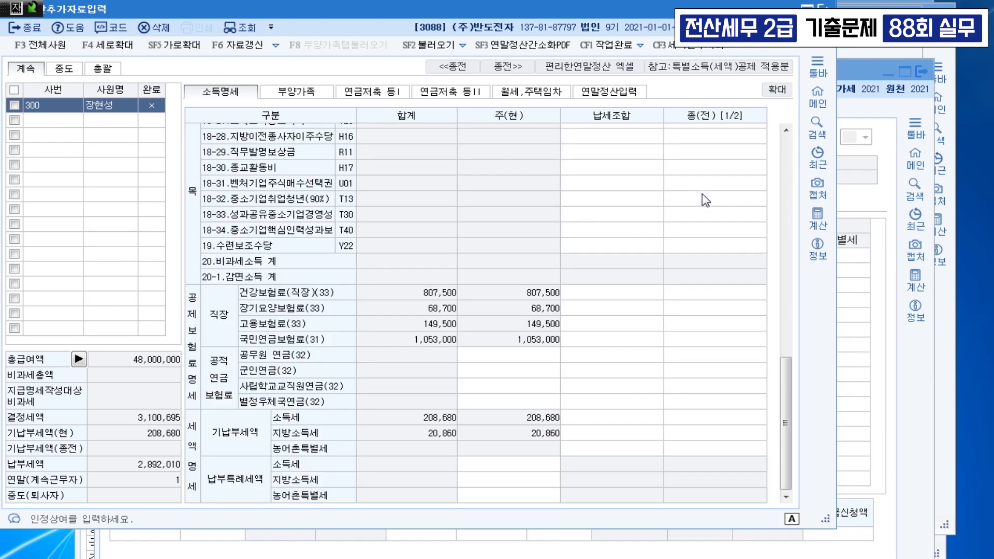
{"action": "left_click", "coordinate": [717, 296]}
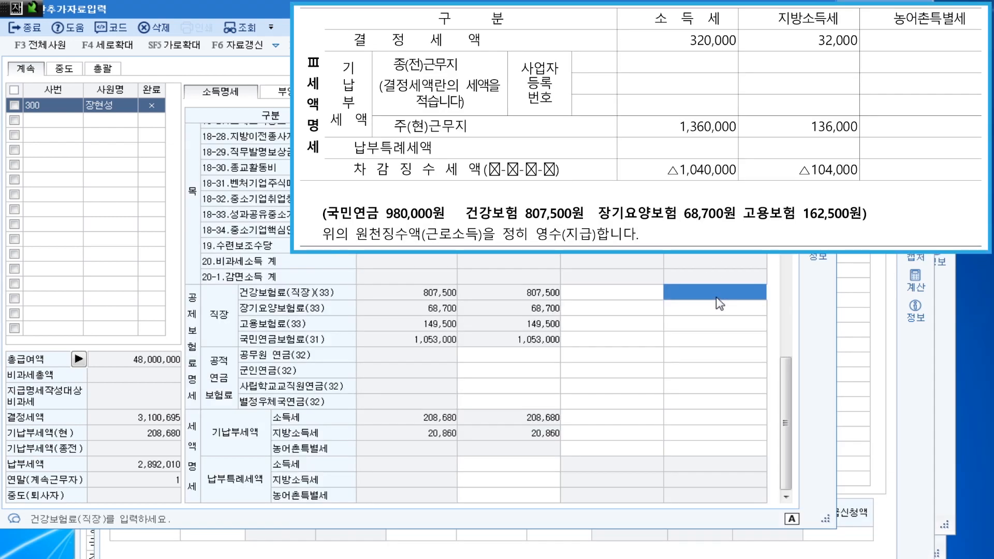
{"action": "type", "text": "807500"}
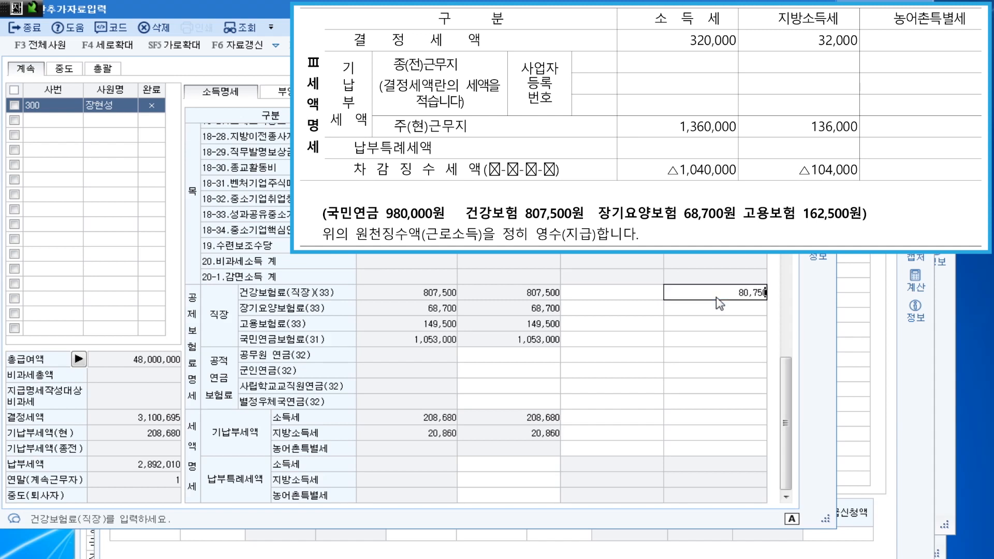
{"action": "key", "text": "Return"}
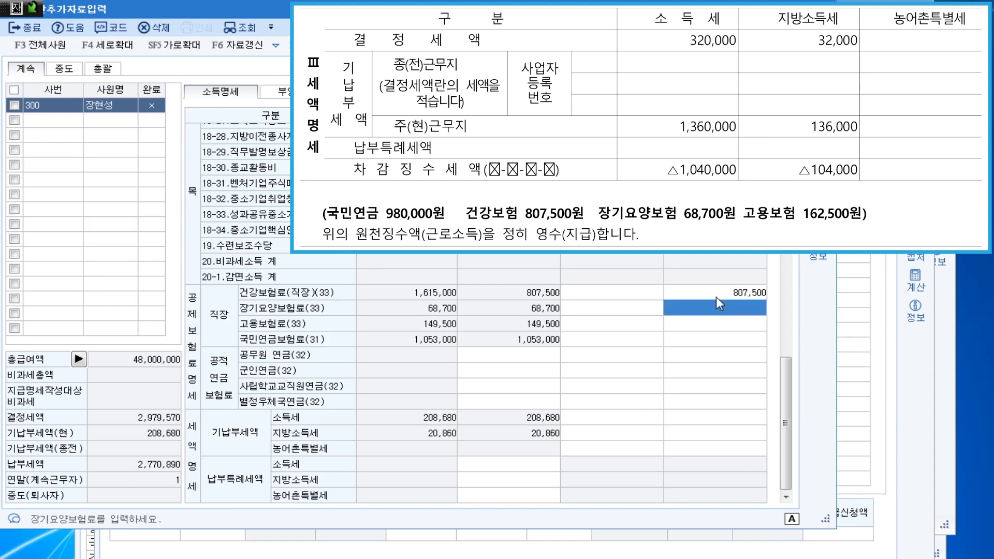
{"action": "type", "text": "68700"}
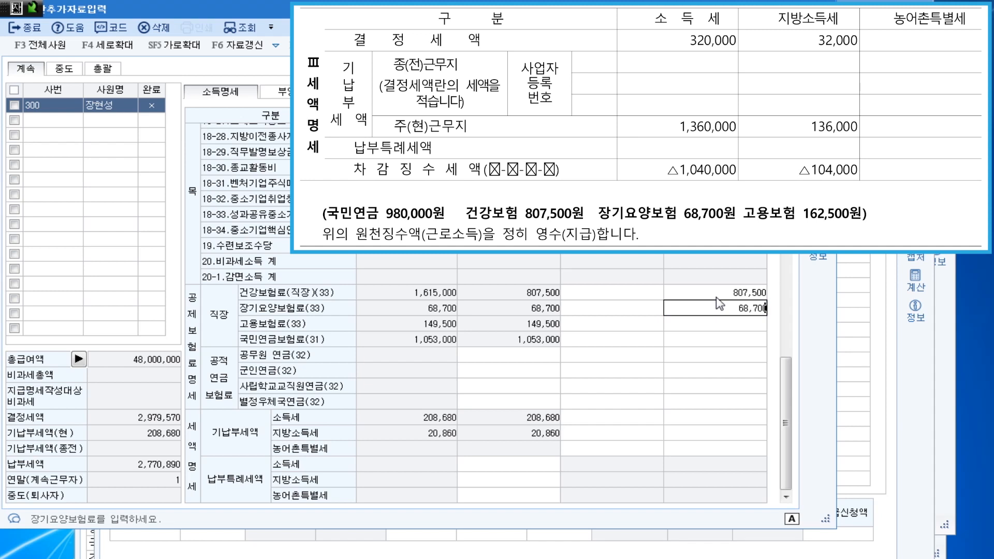
{"action": "key", "text": "Return"}
{"action": "type", "text": "162,"}
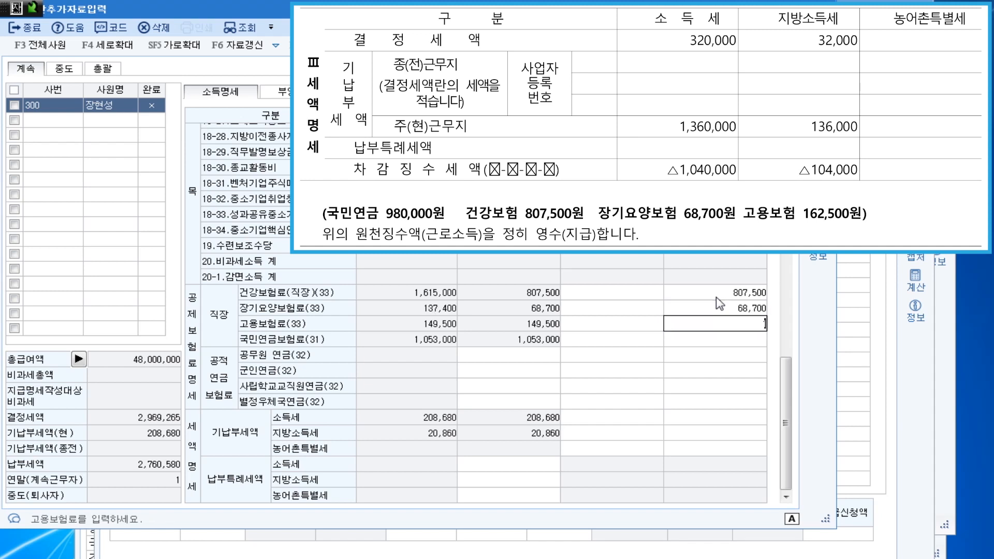
{"action": "type", "text": "500"}
{"action": "key", "text": "Return"}
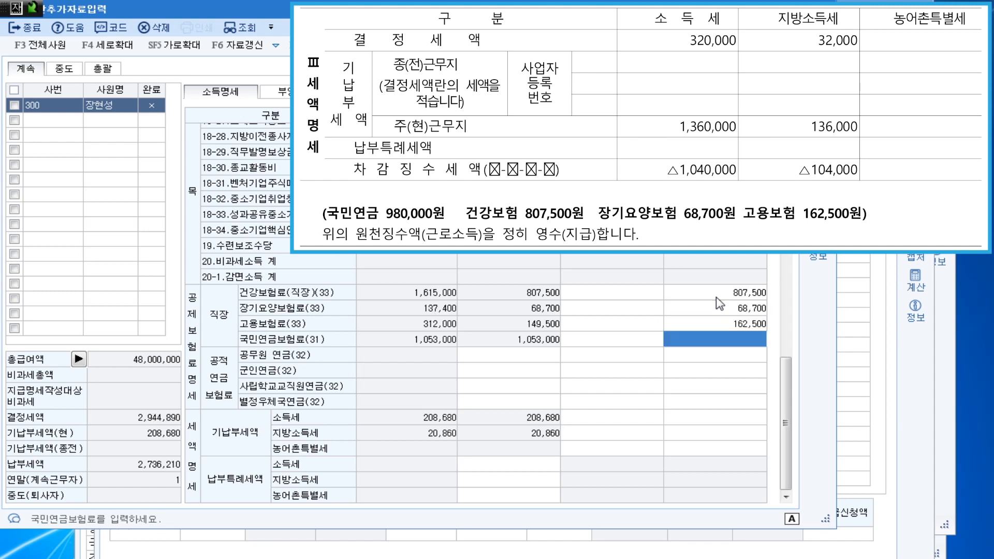
{"action": "type", "text": "9800000"}
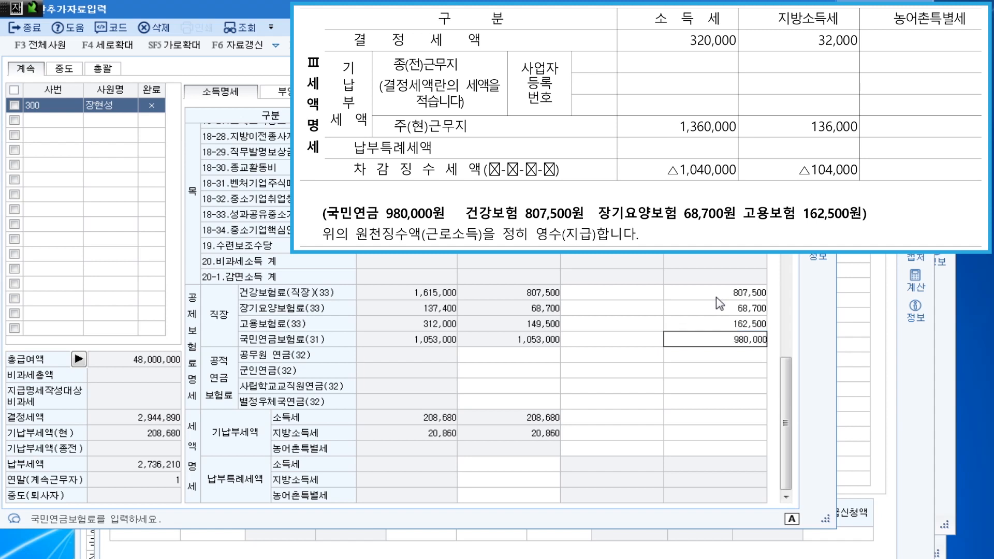
{"action": "key", "text": "Return"}
Enter the previous workplace's 기납부세액 as 소득세 320,000 and 지방소득세 32,000.
{"action": "left_click", "coordinate": [710, 419]}
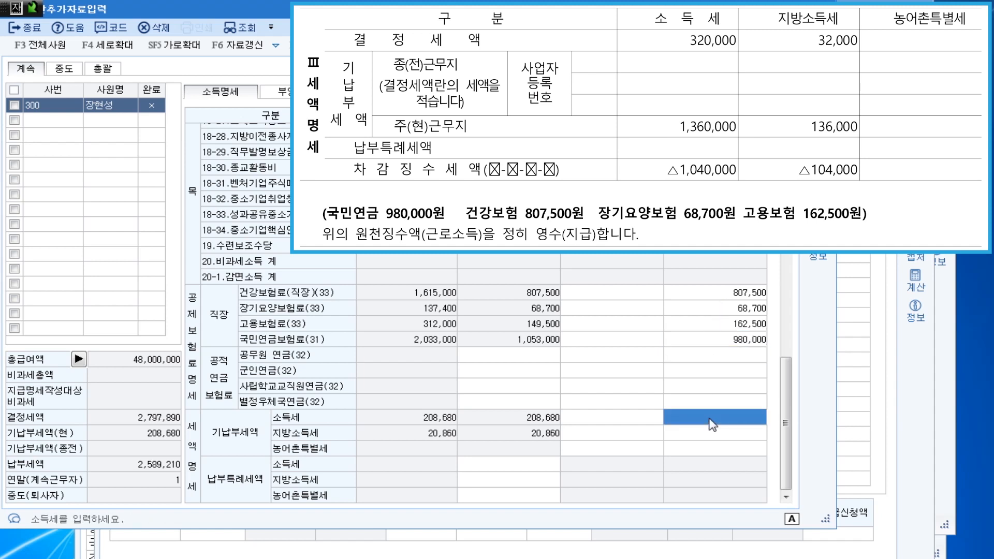
{"action": "type", "text": "3200000"}
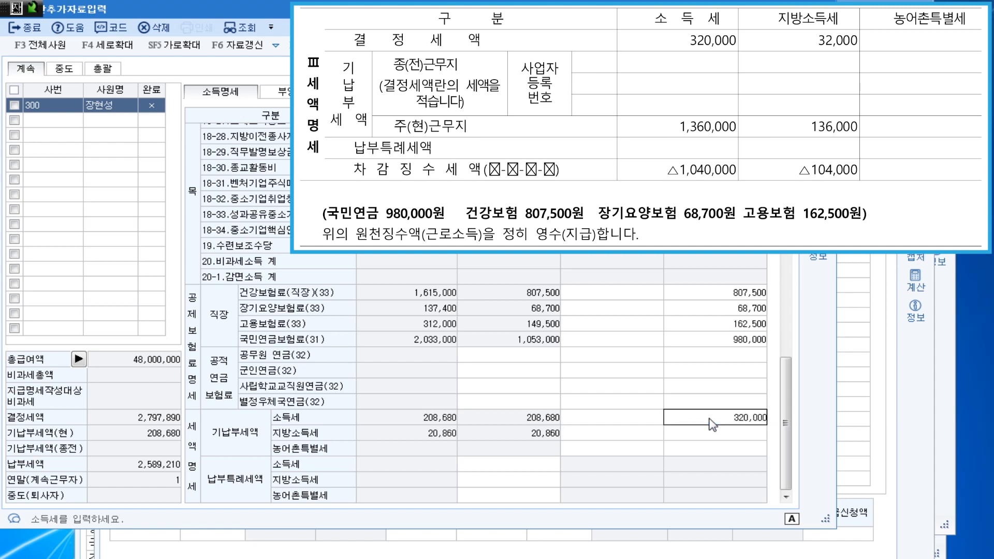
{"action": "key", "text": "Return"}
{"action": "type", "text": "320000"}
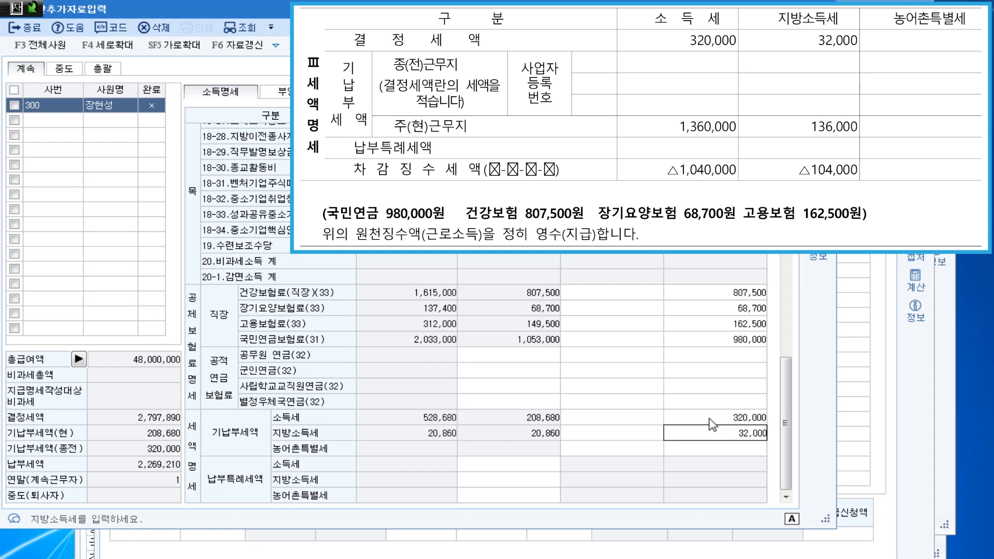
{"action": "key", "text": "Return"}
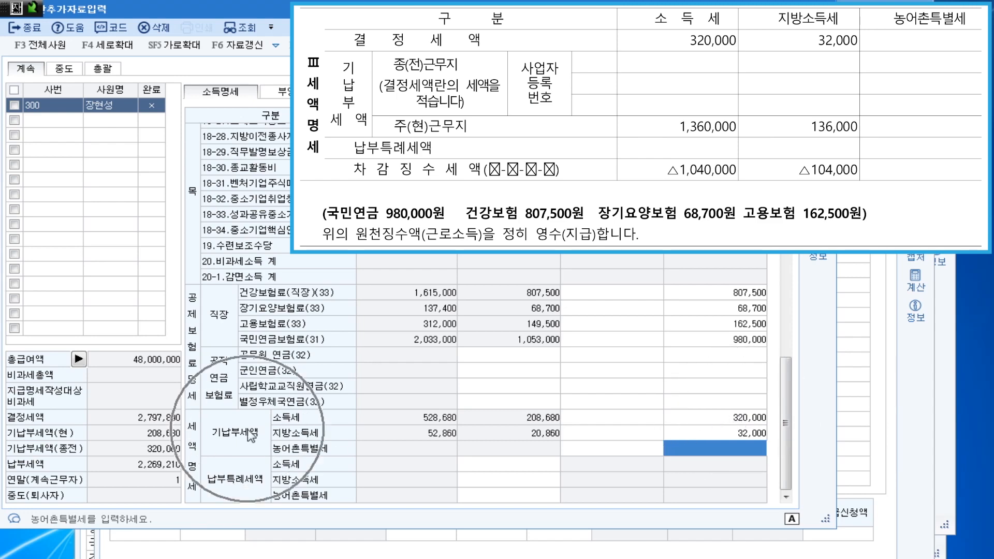
{"action": "left_click", "coordinate": [741, 420]}
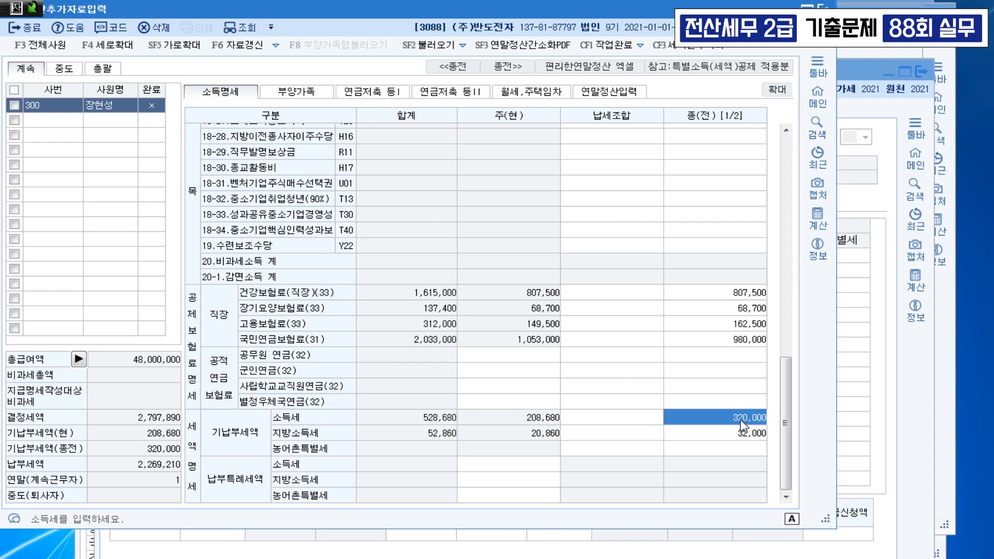
In 연말정산입력, enter the car insurance premium of 880,000 as the 일반 보장성보험 지출액.
{"action": "left_click", "coordinate": [611, 91]}
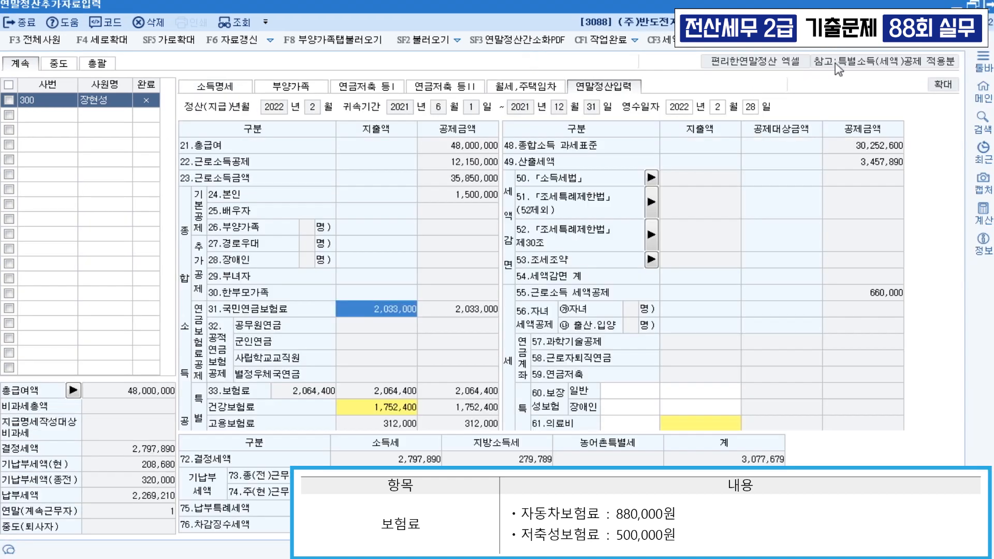
{"action": "left_click", "coordinate": [699, 389]}
{"action": "scroll", "coordinate": [783, 365], "scroll_direction": "down", "scroll_amount": 4}
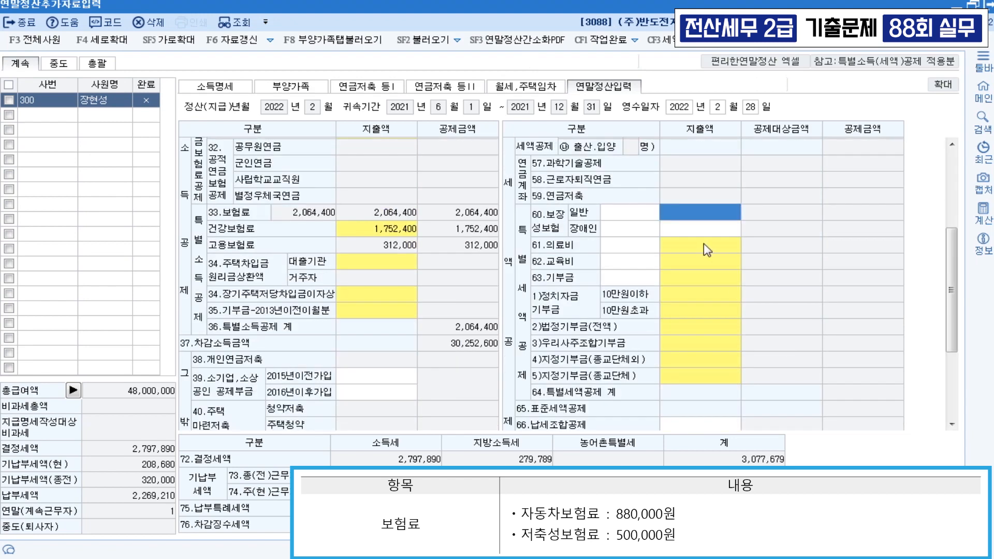
{"action": "type", "text": "8800000"}
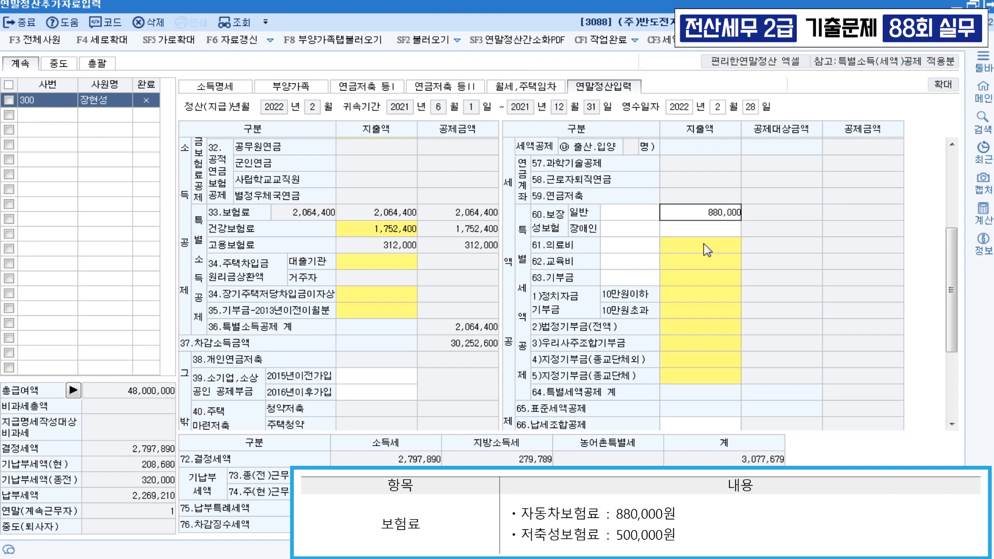
{"action": "key", "text": "Return"}
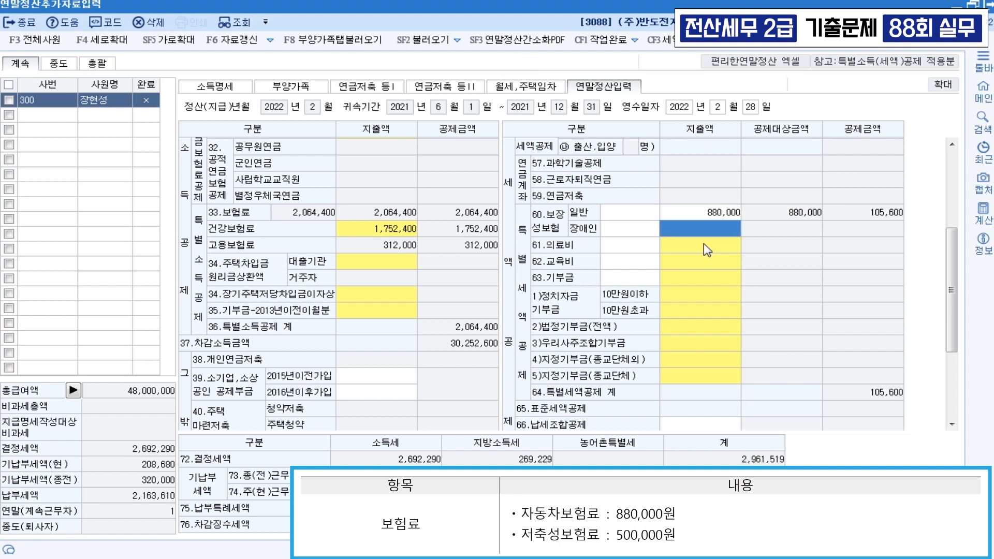
Enter the graduate school tuition of 6,000,000 as 교육비 for 본인(전액) and confirm it.
{"action": "left_click", "coordinate": [707, 270]}
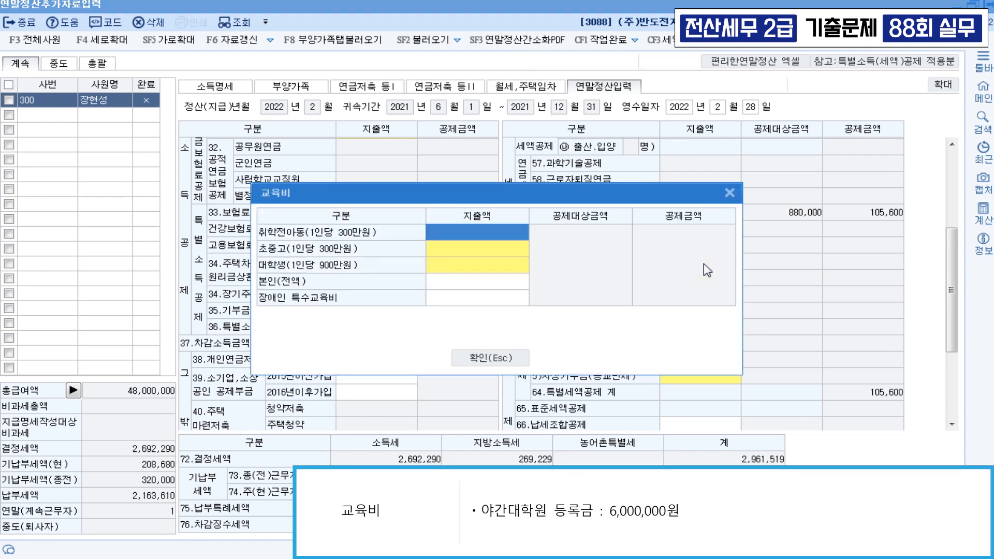
{"action": "left_click", "coordinate": [444, 289]}
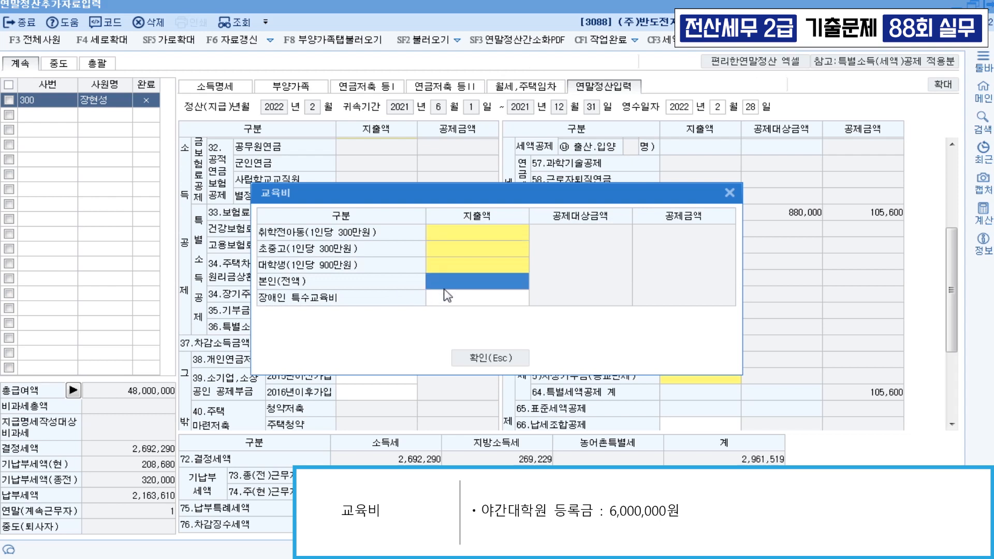
{"action": "type", "text": "6000000"}
{"action": "key", "text": "Return"}
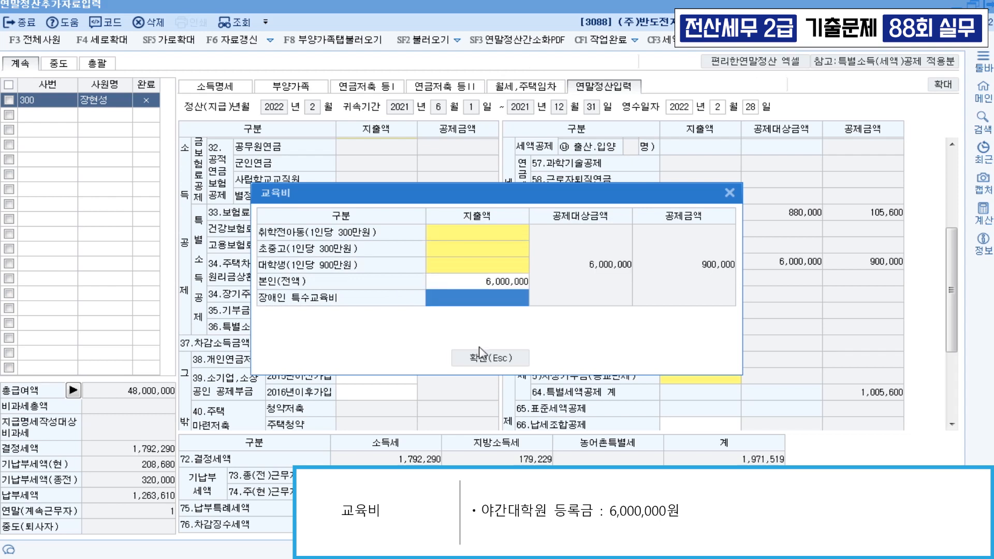
{"action": "left_click", "coordinate": [488, 359]}
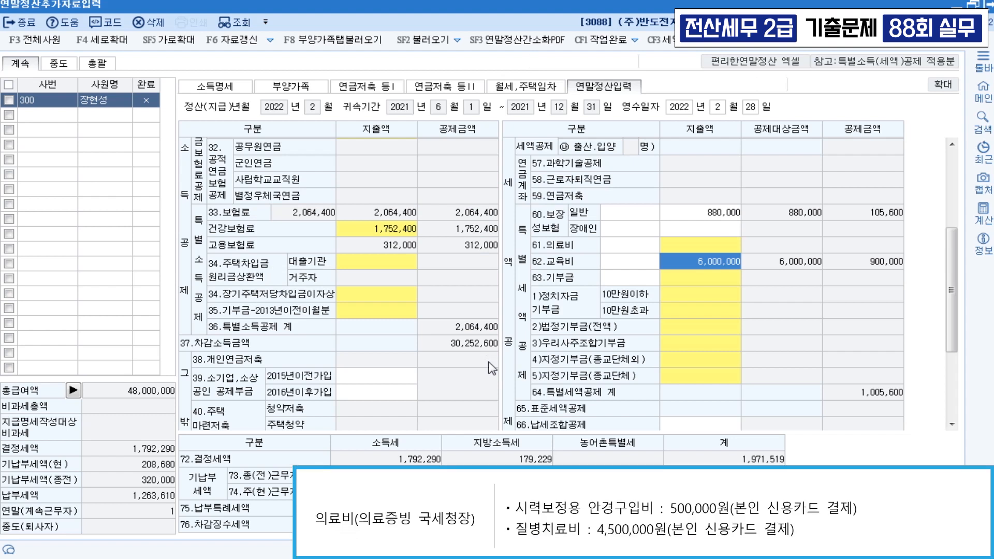
Enter 의료비 of 5,000,000 for 본인,65세 이상자 and confirm it.
{"action": "left_click", "coordinate": [692, 247]}
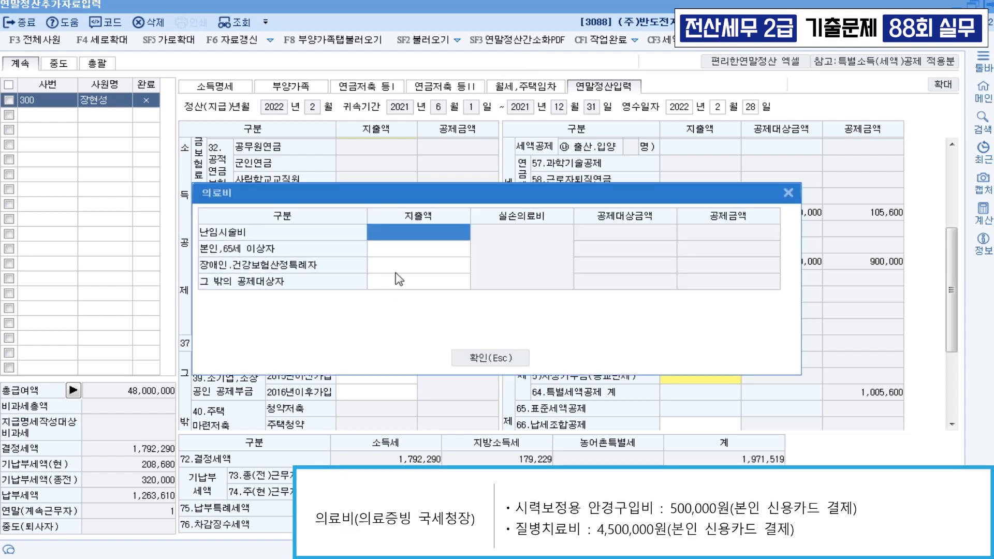
{"action": "left_click", "coordinate": [414, 252]}
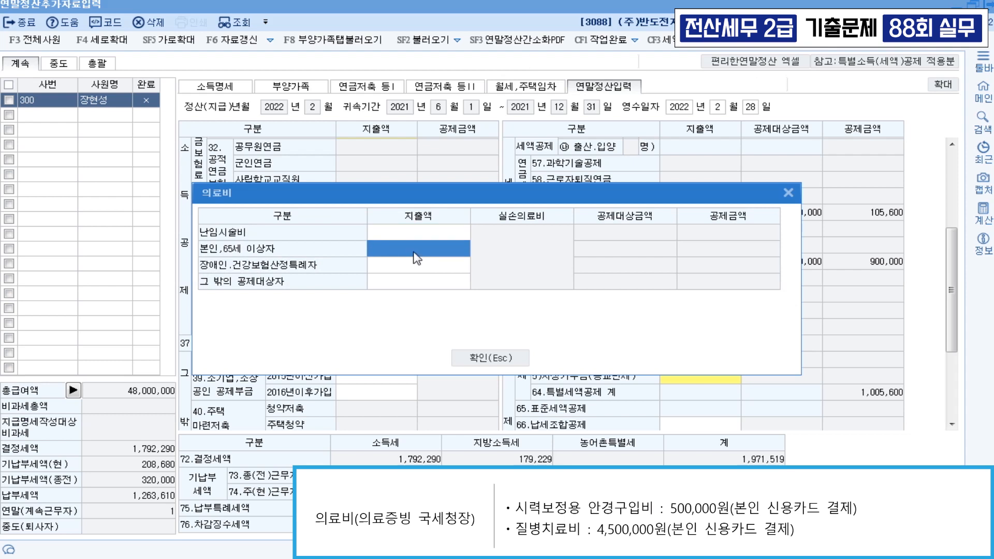
{"action": "type", "text": "5000000"}
{"action": "key", "text": "Return"}
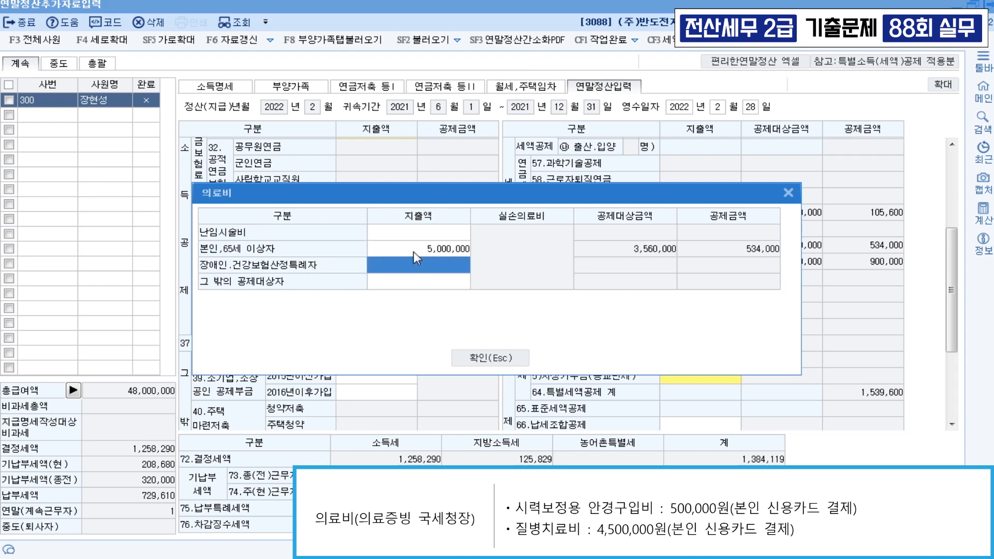
{"action": "left_click", "coordinate": [491, 361]}
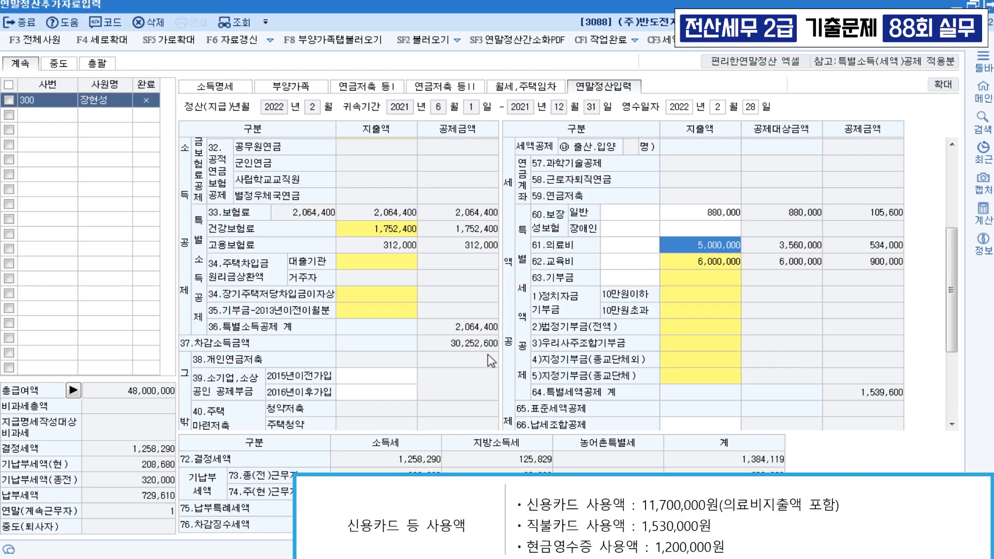
Under 신용카드 등 사용액, enter 신용카드 11,700,000, 직불/선불카드 1,530,000 and 현금영수증 1,200,000, and confirm the amounts.
{"action": "scroll", "coordinate": [404, 394], "scroll_direction": "down", "scroll_amount": 3}
{"action": "left_click", "coordinate": [361, 327]}
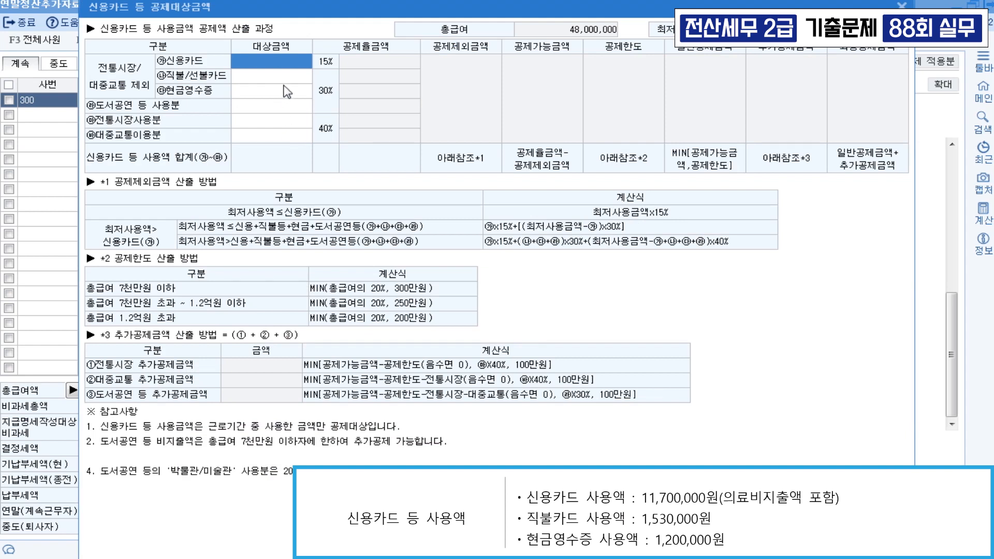
{"action": "type", "text": "11700000"}
{"action": "key", "text": "Return"}
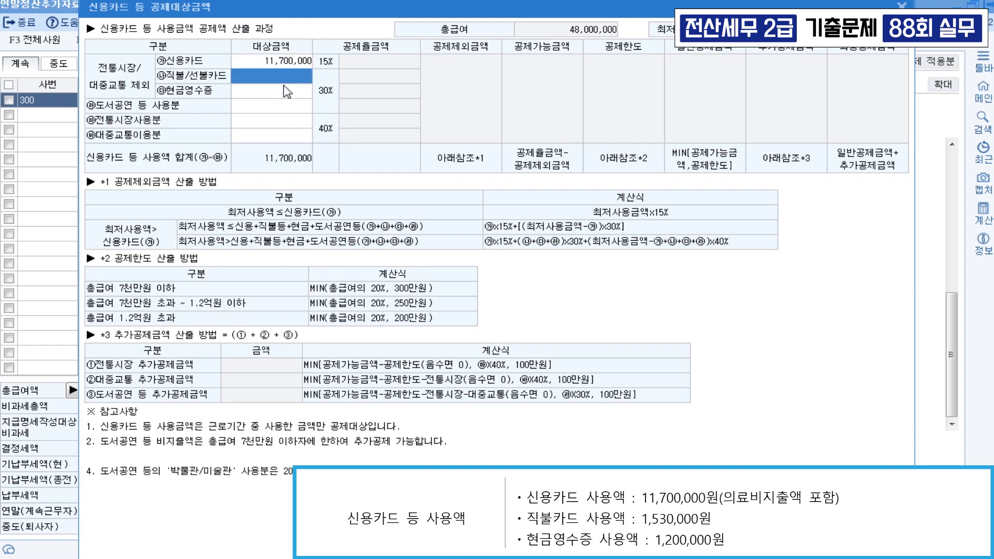
{"action": "type", "text": "1530000"}
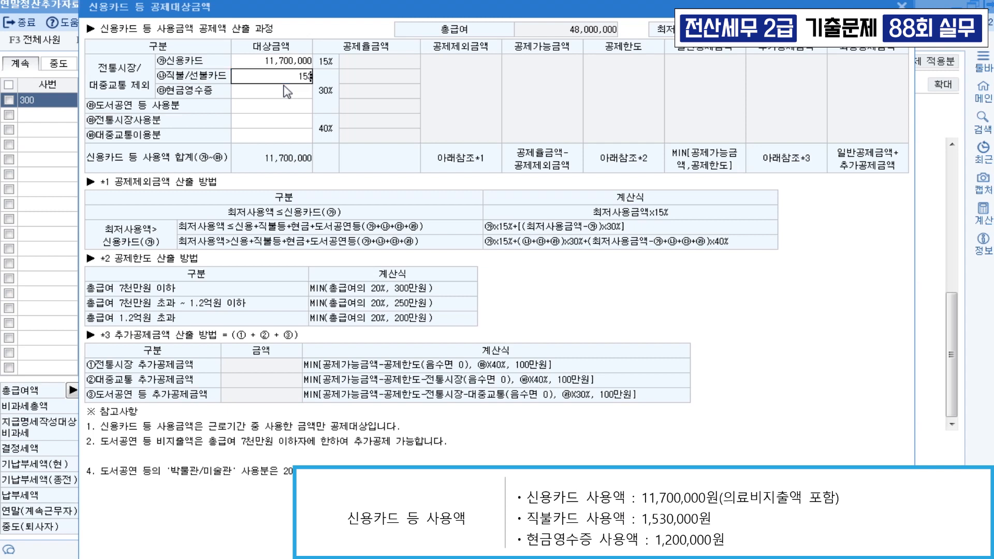
{"action": "key", "text": "Return"}
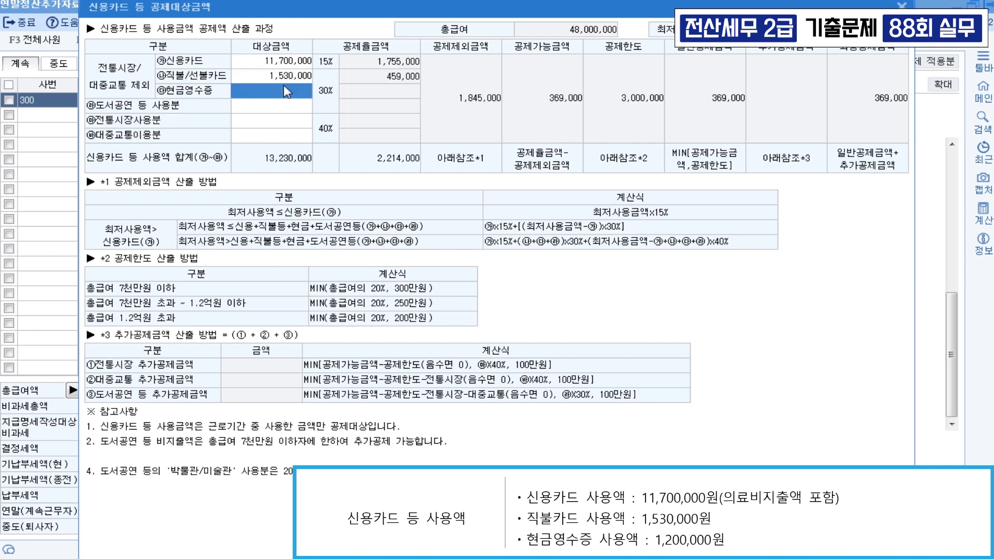
{"action": "type", "text": "1200000"}
{"action": "key", "text": "Return"}
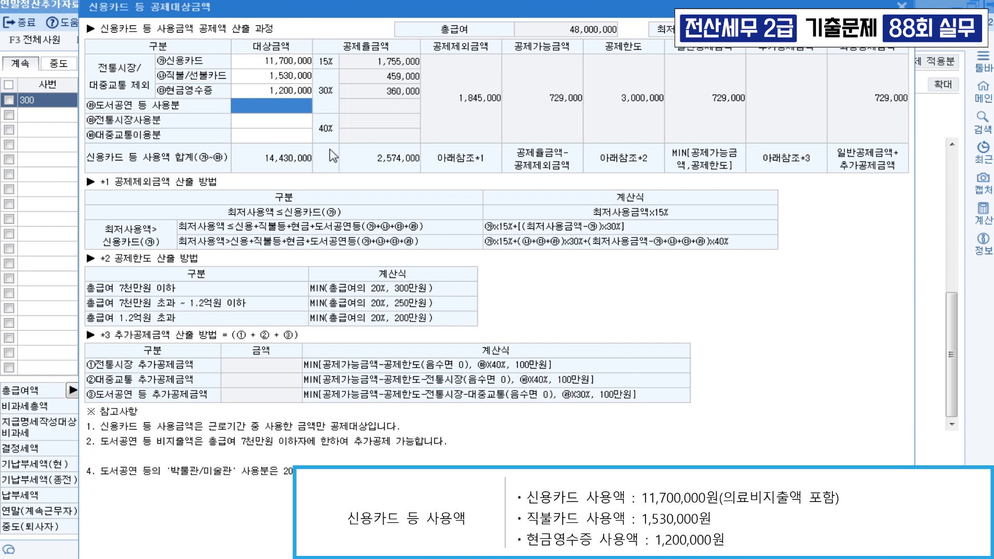
{"action": "left_click", "coordinate": [538, 552]}
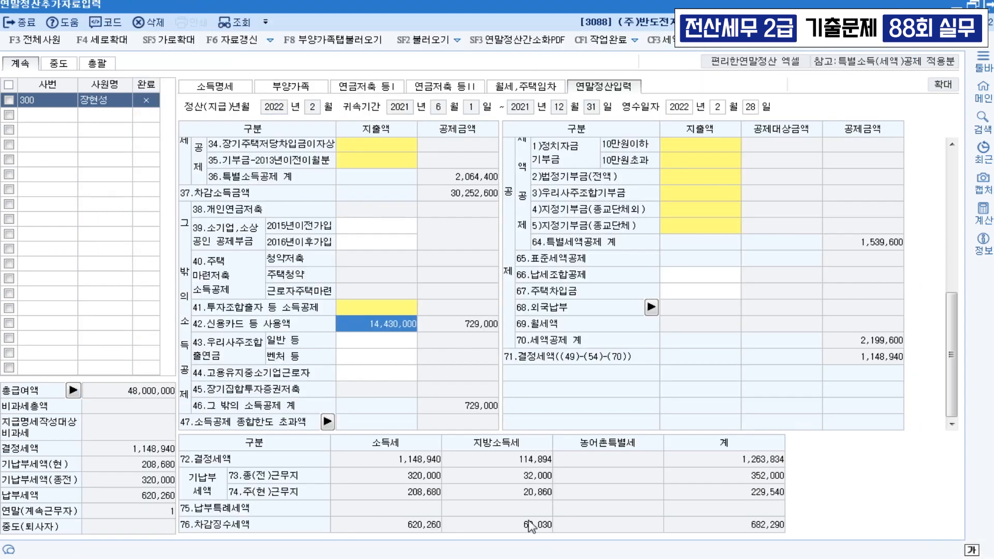
In the first row of 월세액 세액공제 명세, enter the landlord's name and resident registration number.
{"action": "left_click", "coordinate": [521, 87]}
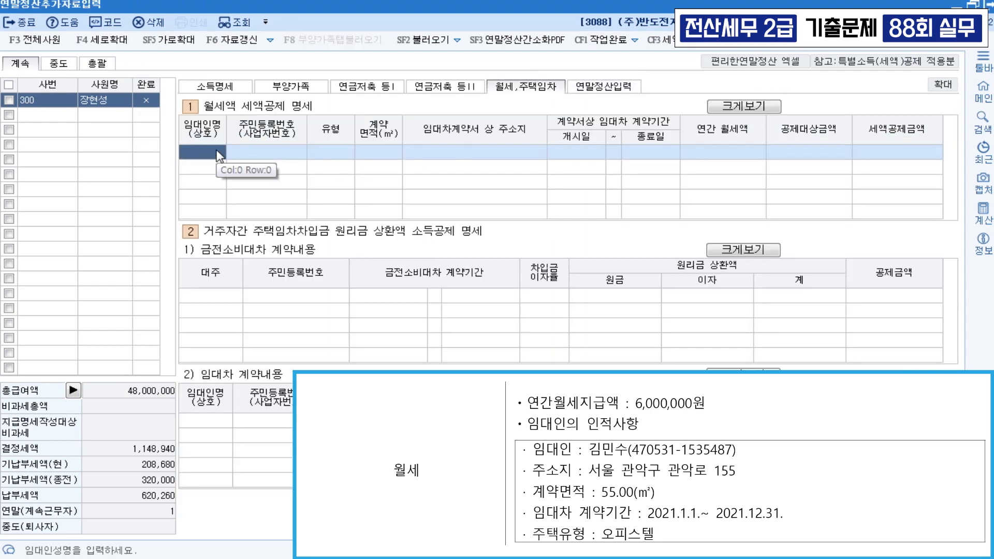
{"action": "type", "text": "김민수"}
{"action": "key", "text": "Return"}
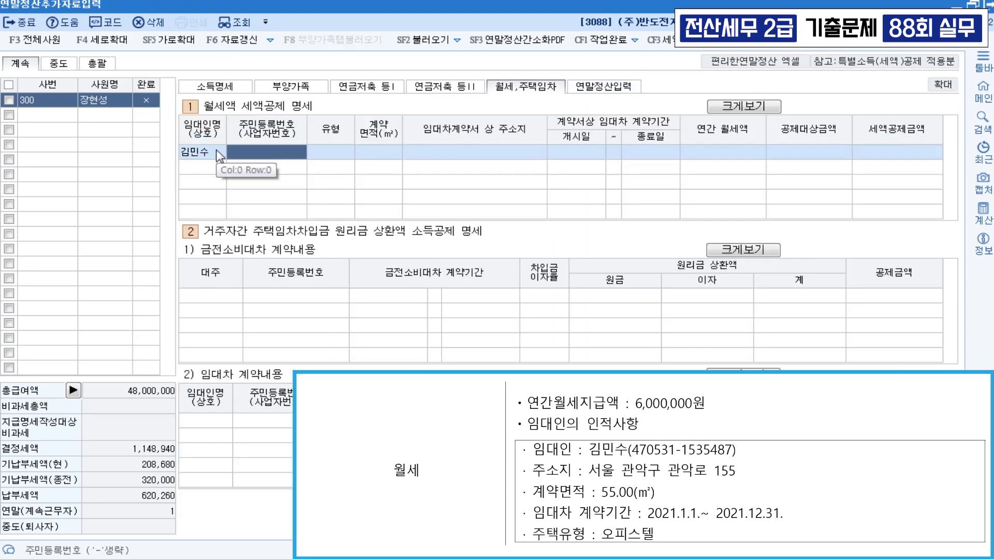
{"action": "type", "text": "4705"}
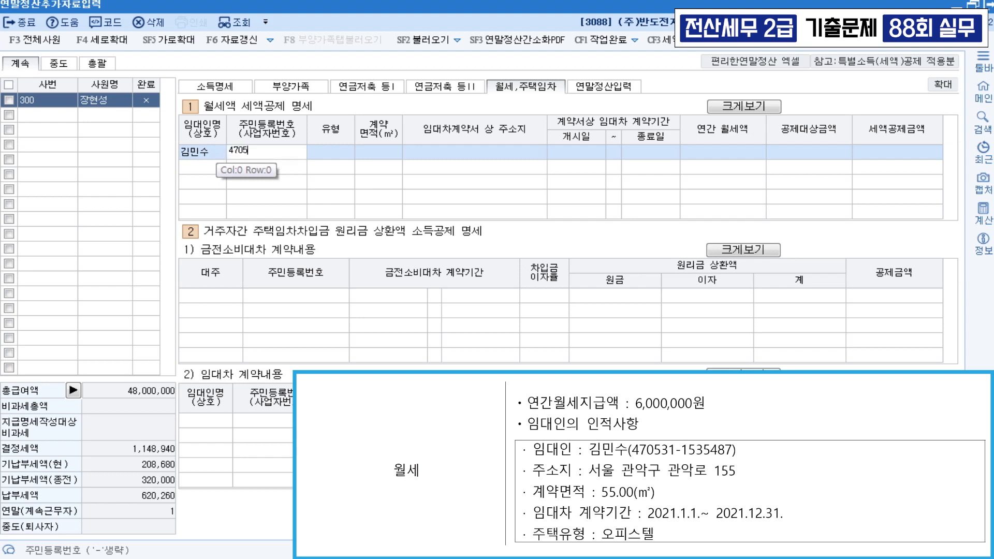
{"action": "type", "text": "31-1535487"}
{"action": "key", "text": "Return"}
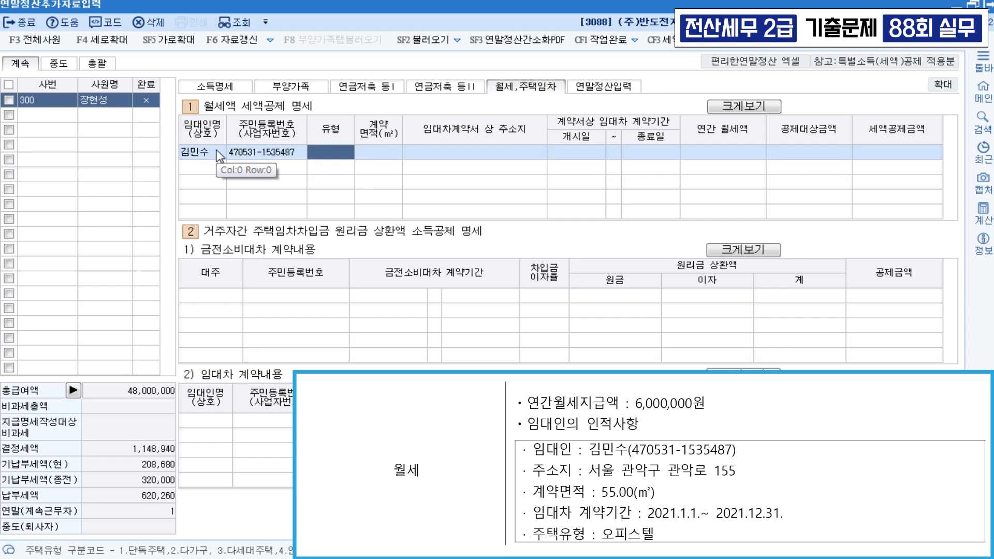
For the landlord's row in 월세액 세액공제 명세, set 유형 to 오피스텔, 계약면적 to 55.00 and enter the lease address.
{"action": "type", "text": "6"}
{"action": "key", "text": "Return"}
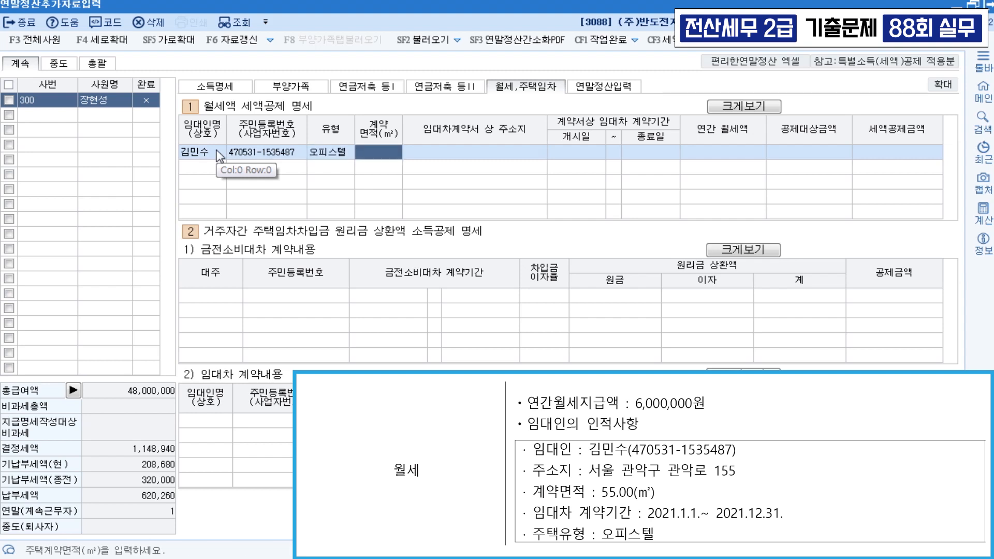
{"action": "type", "text": "55"}
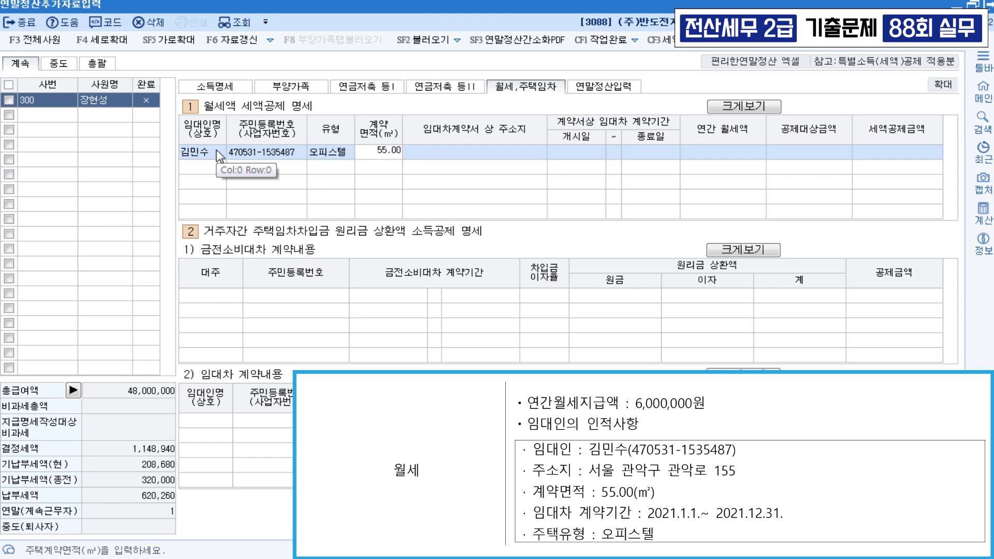
{"action": "key", "text": "Return"}
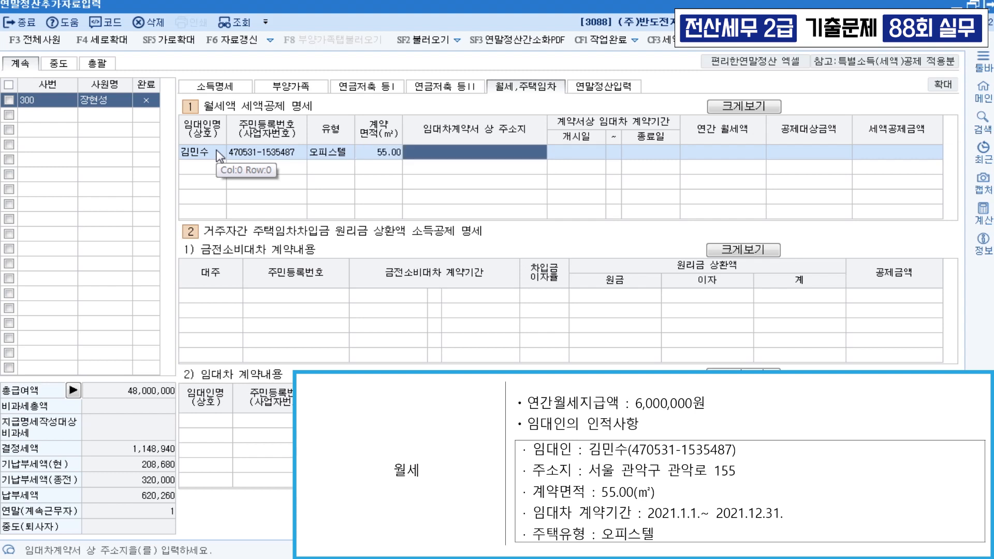
{"action": "type", "text": "서울 관"}
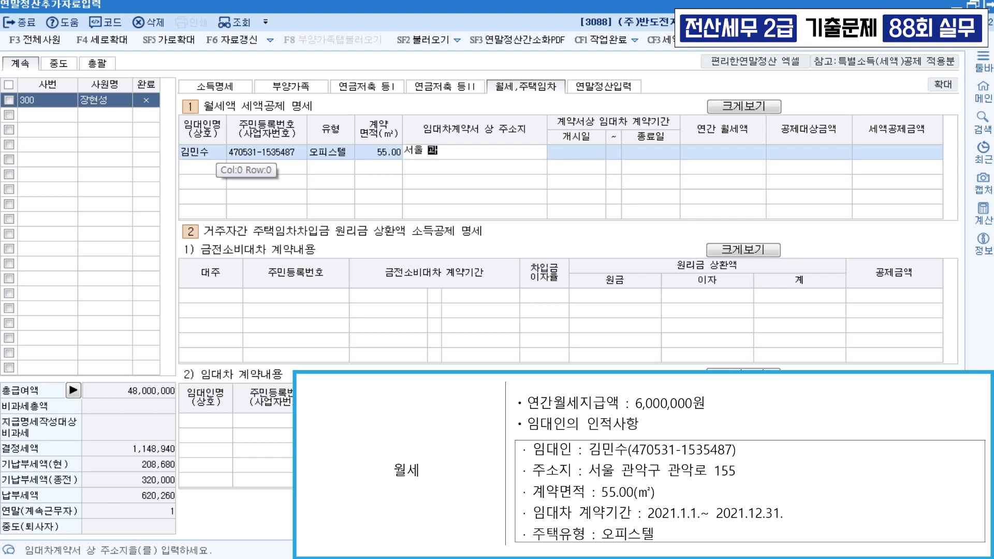
{"action": "type", "text": "아악구 관악로 155"}
{"action": "key", "text": "Return"}
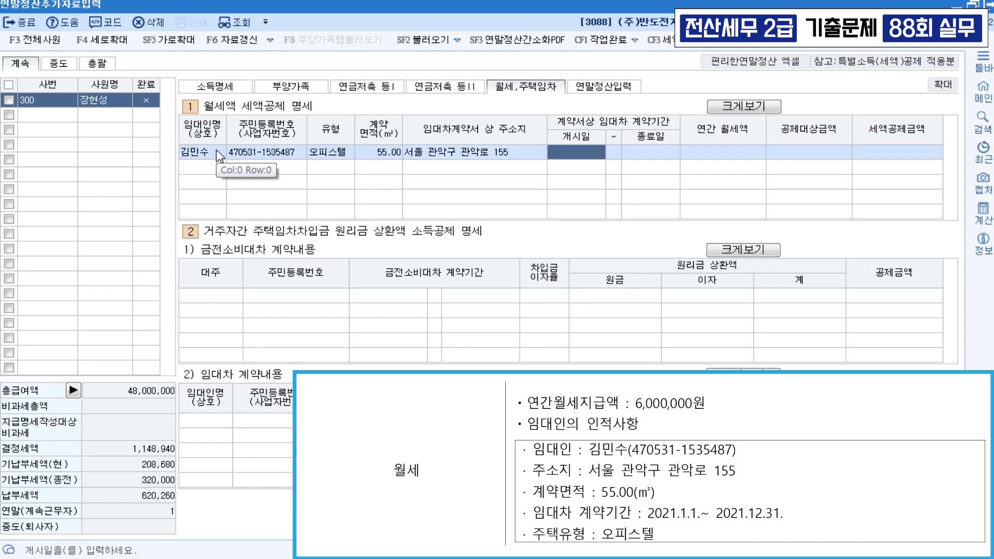
Set the lease period to 2021-01-01 through 2021-12-31 and enter 연간 월세액 of 6,000,000.
{"action": "type", "text": "20210101"}
{"action": "key", "text": "Return"}
{"action": "type", "text": "2021-12-31"}
{"action": "key", "text": "Return"}
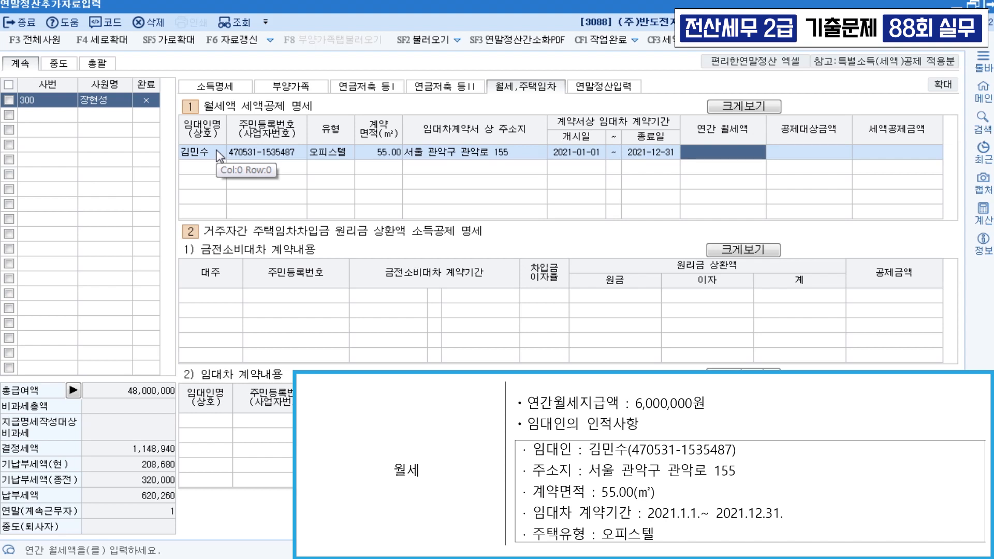
{"action": "type", "text": "6000000"}
{"action": "key", "text": "Return"}
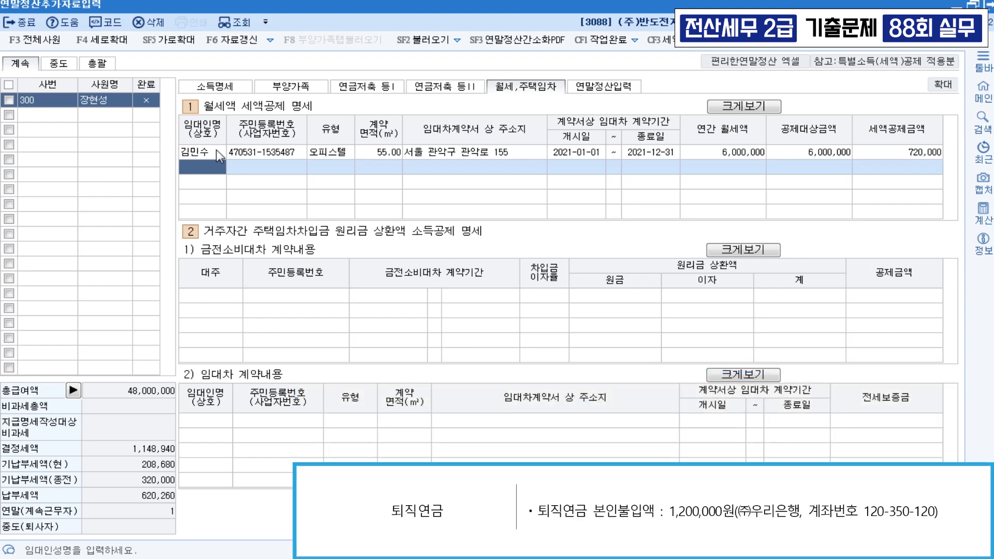
In the 퇴직연금계좌 section of 연금저축 등I, add a 1.퇴직연금 entry with (주) 우리은행 as the financial company.
{"action": "left_click", "coordinate": [346, 88]}
{"action": "left_click", "coordinate": [281, 143]}
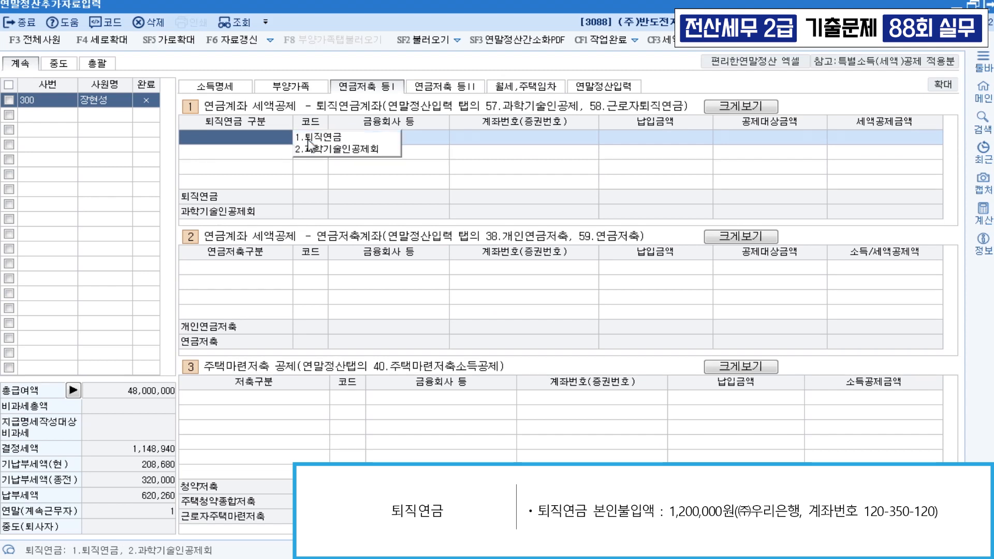
{"action": "left_click", "coordinate": [329, 141]}
{"action": "key", "text": "F2"}
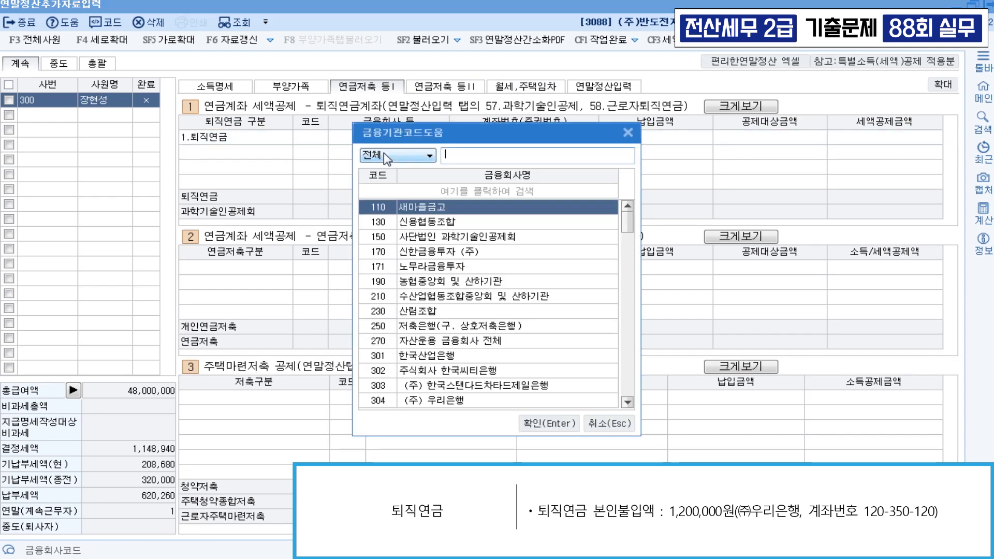
{"action": "type", "text": "우리"}
{"action": "key", "text": "Return"}
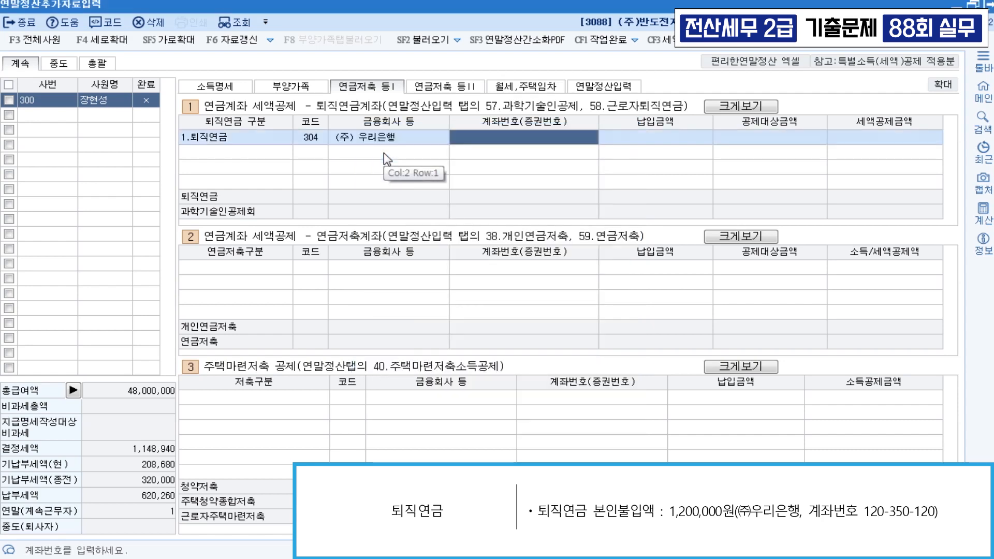
Enter the account number for the 퇴직연금 entry and a 납입금액 of 1,200,000.
{"action": "type", "text": "120350120"}
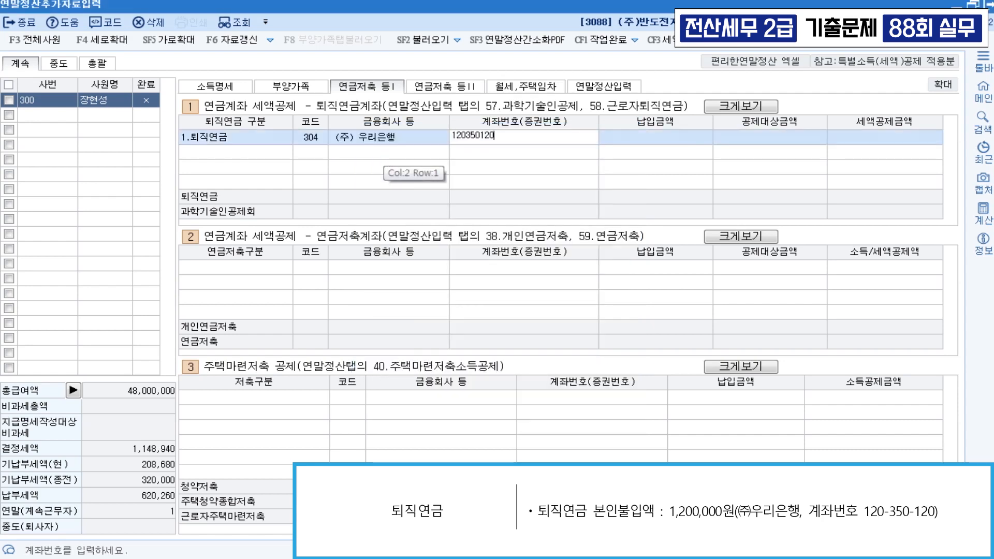
{"action": "key", "text": "Return"}
{"action": "type", "text": "1200000"}
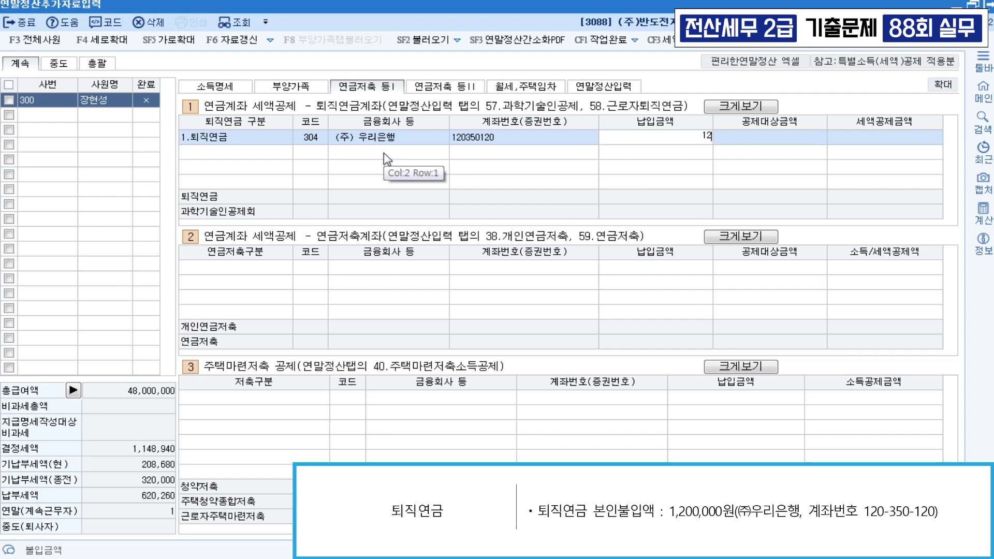
{"action": "key", "text": "Return"}
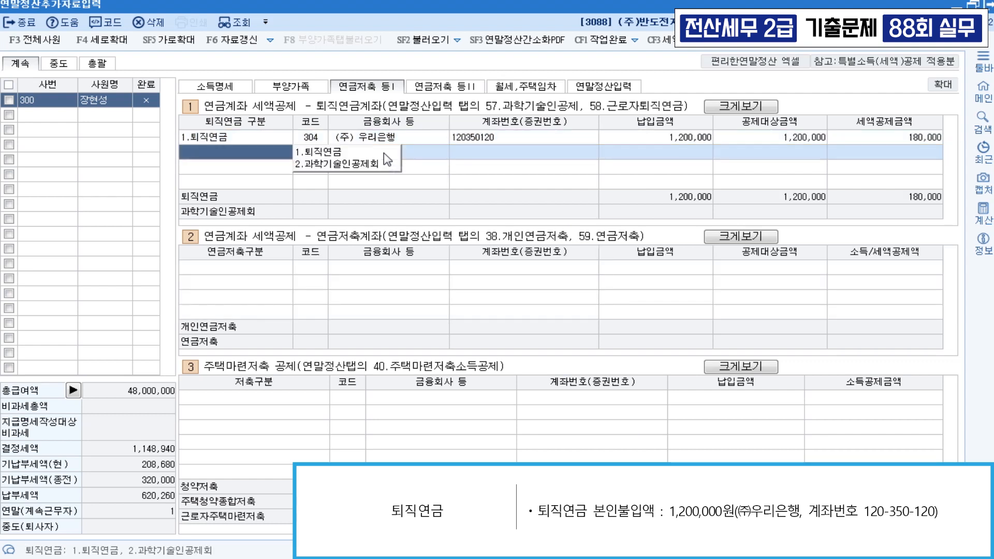